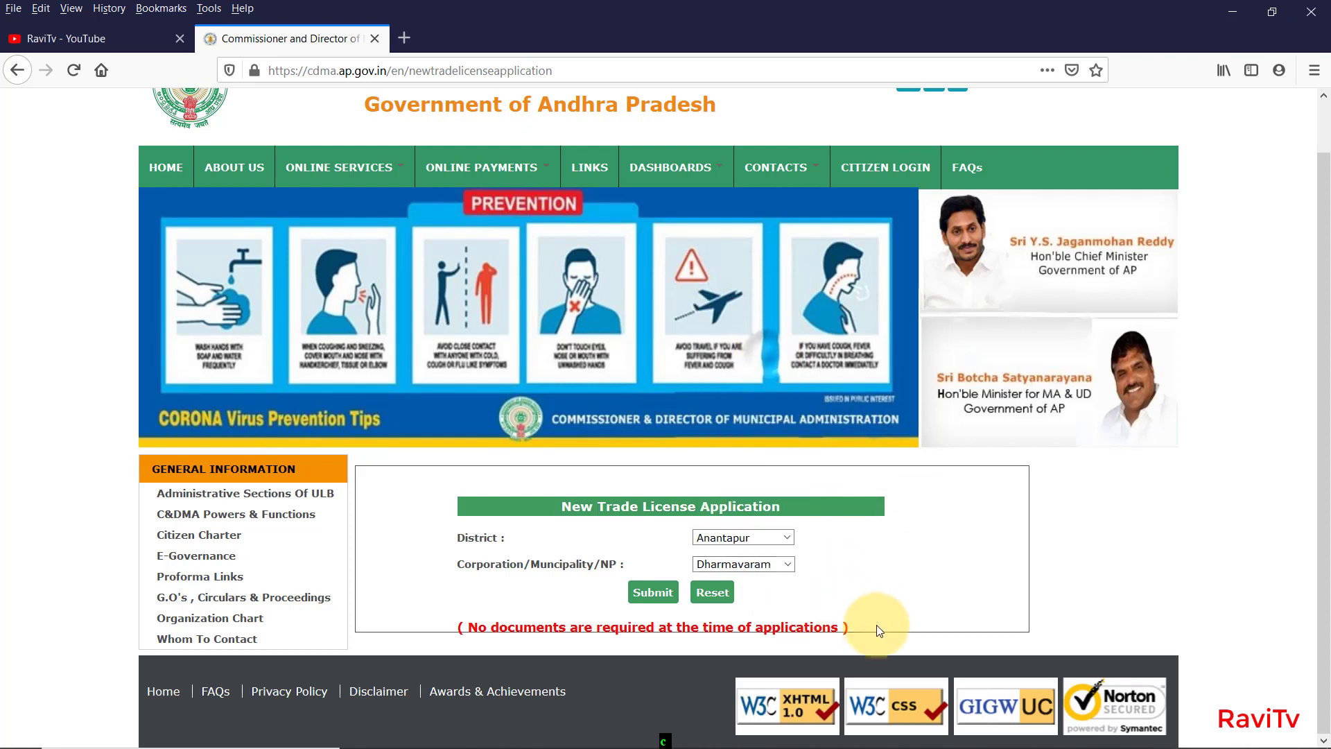
Submit a trial district choice of Visakhapatnam, then close the license form tab it opens.
{"action": "left_click", "coordinate": [790, 539]}
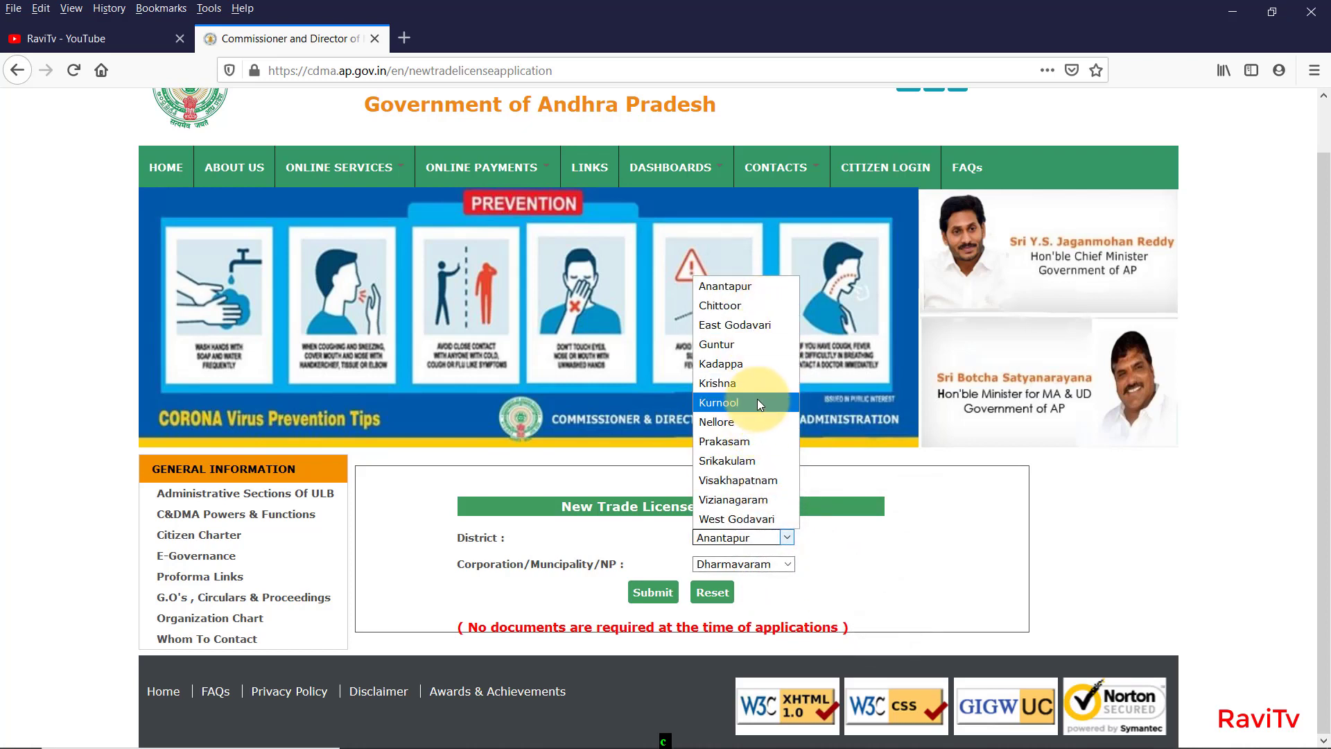
{"action": "left_click", "coordinate": [757, 326]}
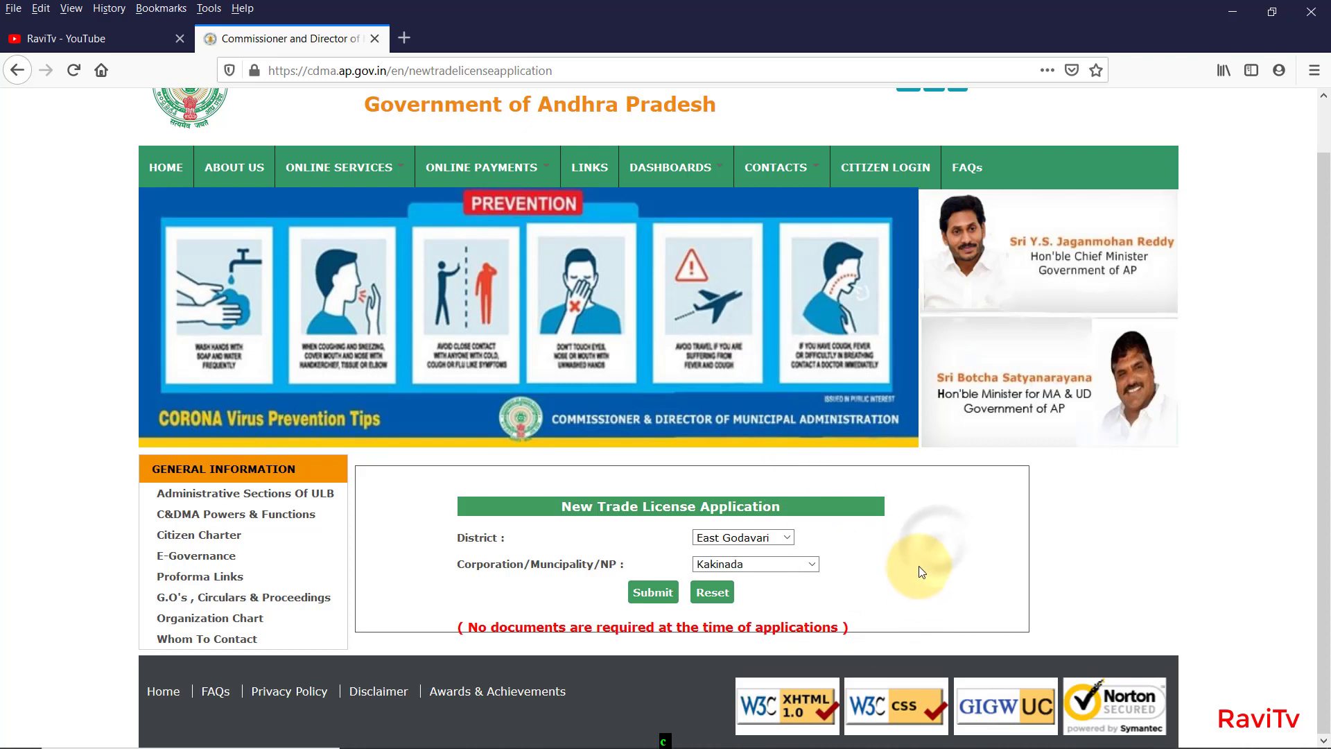
{"action": "left_click", "coordinate": [704, 538]}
{"action": "left_click", "coordinate": [749, 480]}
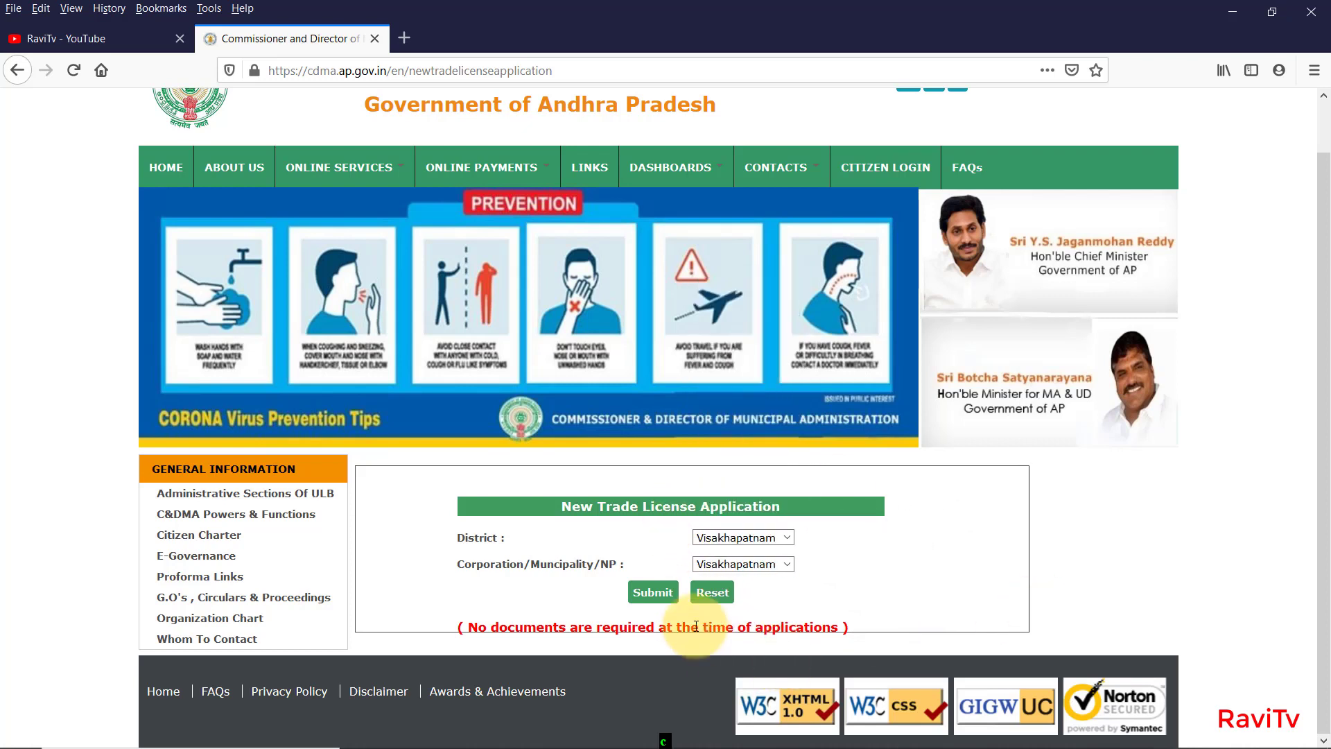
{"action": "left_click", "coordinate": [662, 594]}
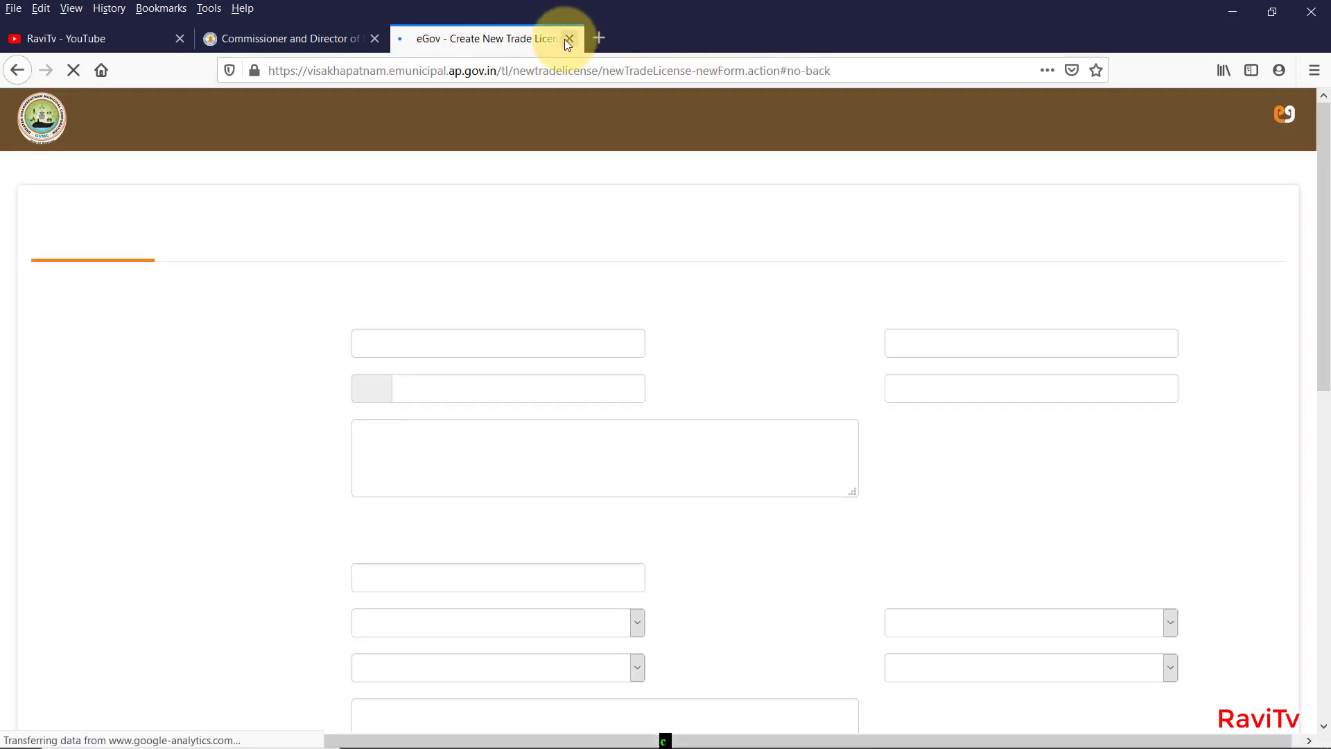
{"action": "left_click", "coordinate": [569, 38]}
Open the East Godavari / Kakinada license form, inspect its web address, then close that tab.
{"action": "left_click", "coordinate": [770, 538]}
{"action": "left_click", "coordinate": [728, 324]}
{"action": "left_click", "coordinate": [756, 564]}
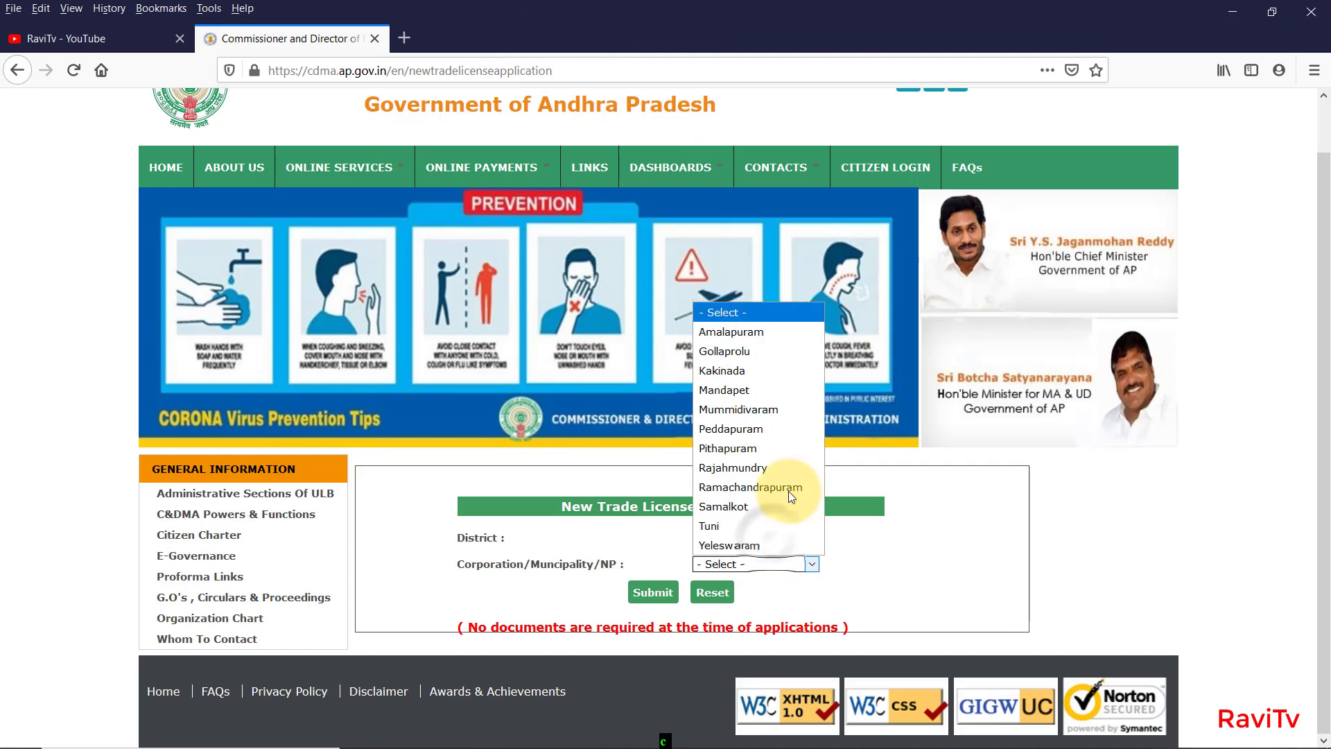
{"action": "left_click", "coordinate": [774, 371]}
{"action": "left_click", "coordinate": [651, 592]}
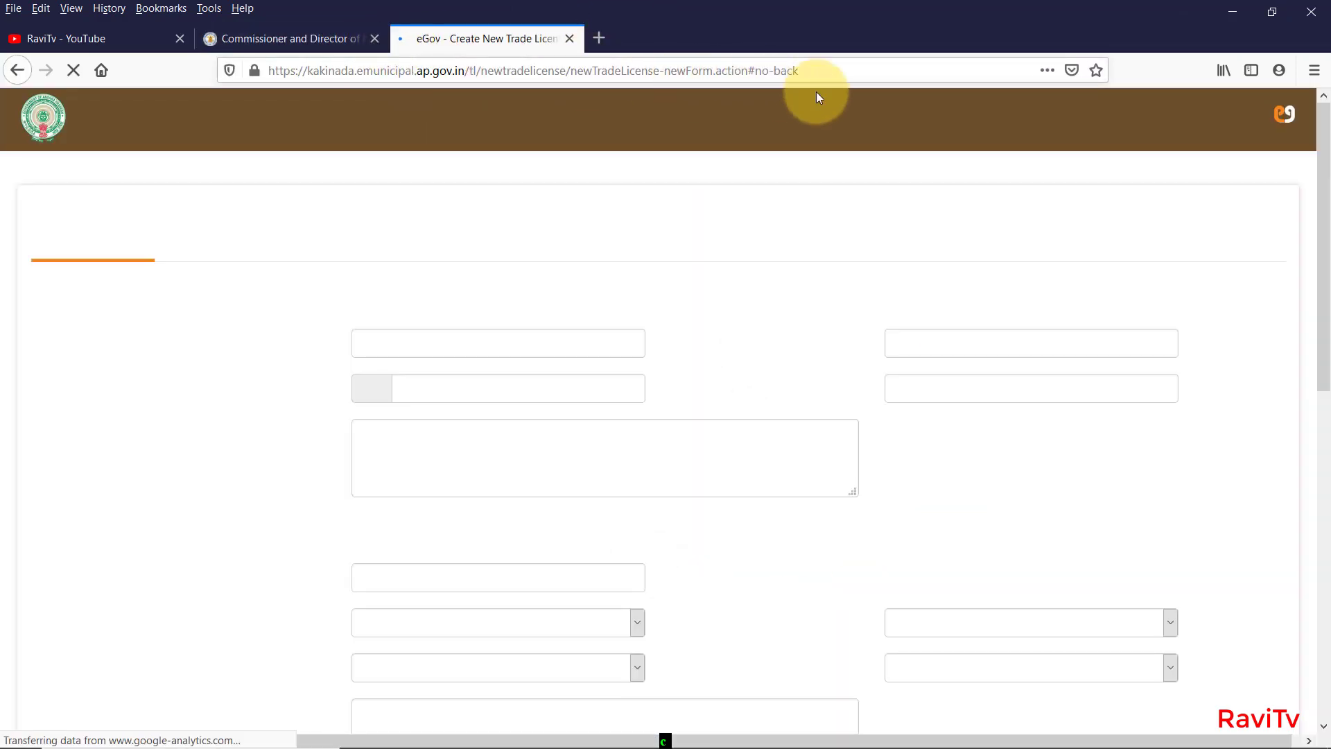
{"action": "left_click", "coordinate": [835, 70]}
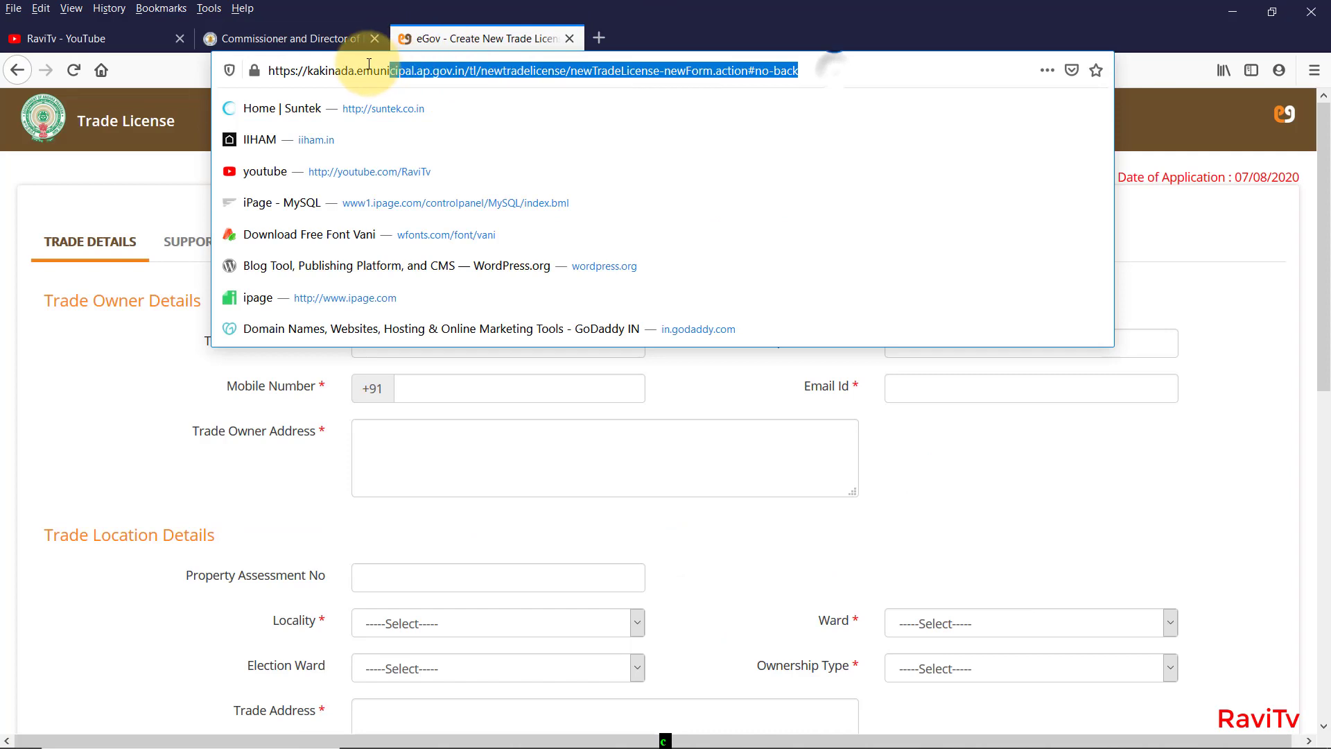
{"action": "double_click", "coordinate": [331, 70]}
{"action": "key", "text": "Escape"}
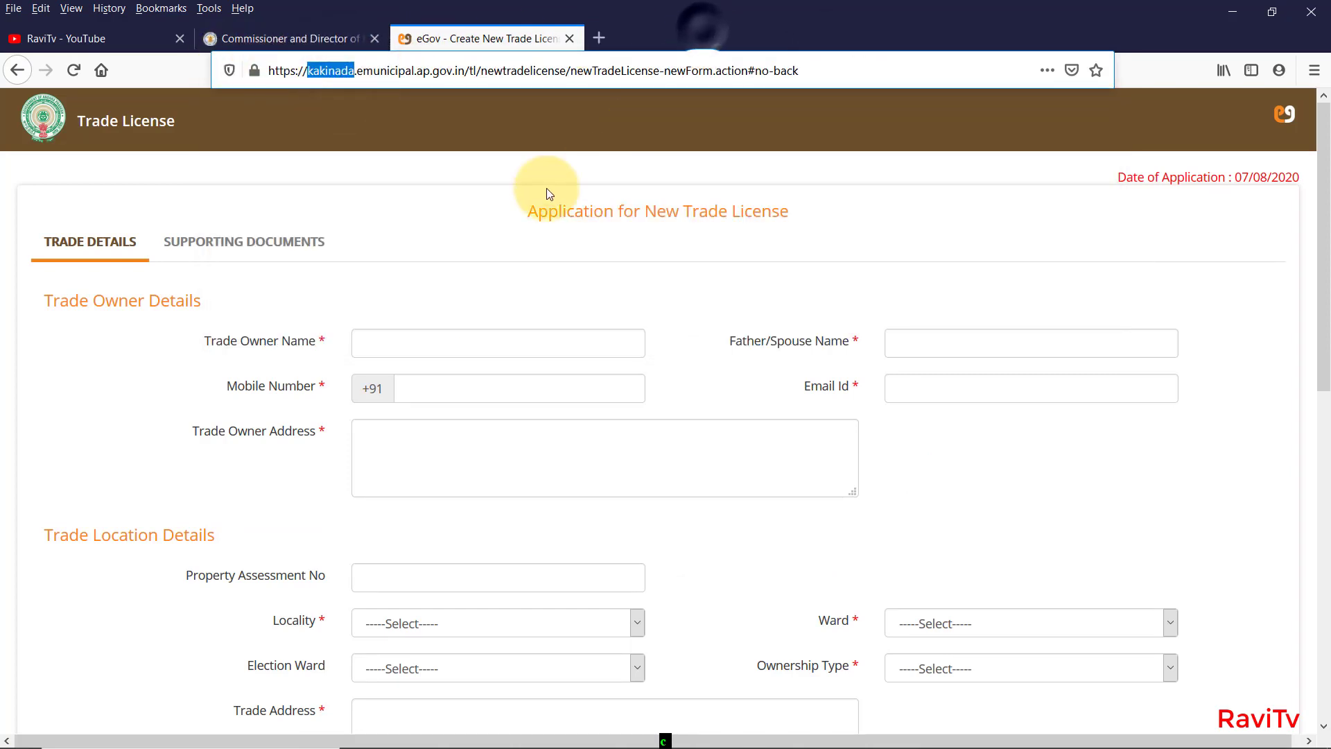
{"action": "key", "text": "ctrl+w"}
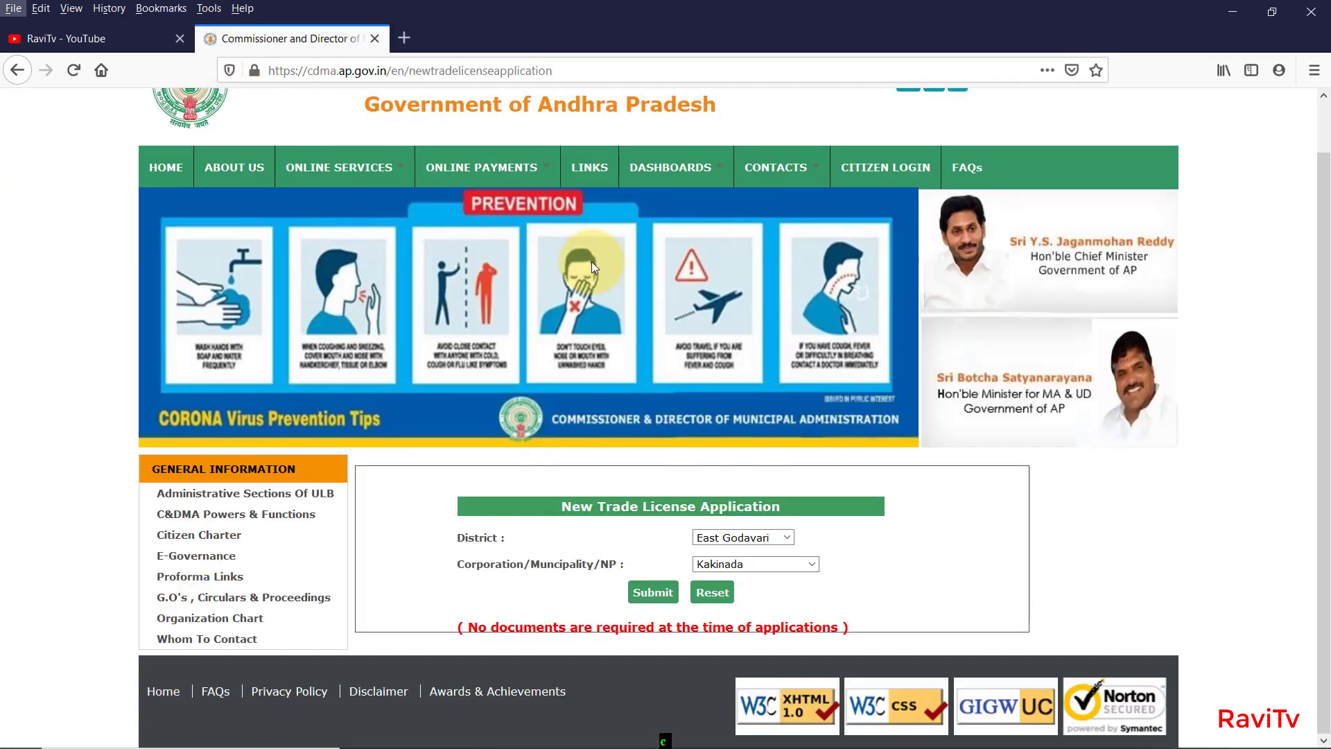
Choose Visakhapatnam as both district and corporation and open its license form.
{"action": "left_click", "coordinate": [750, 537]}
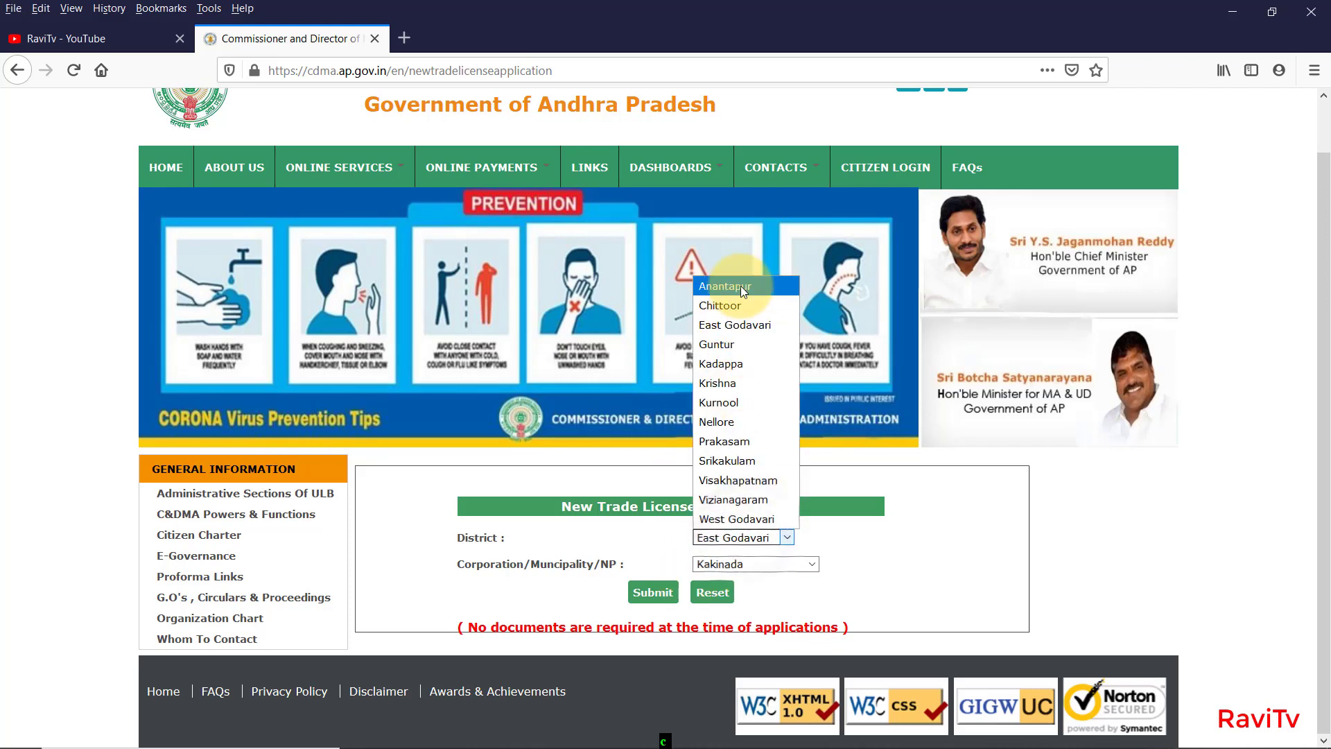
{"action": "left_click", "coordinate": [735, 287]}
{"action": "left_click", "coordinate": [788, 558]}
{"action": "left_click", "coordinate": [721, 350]}
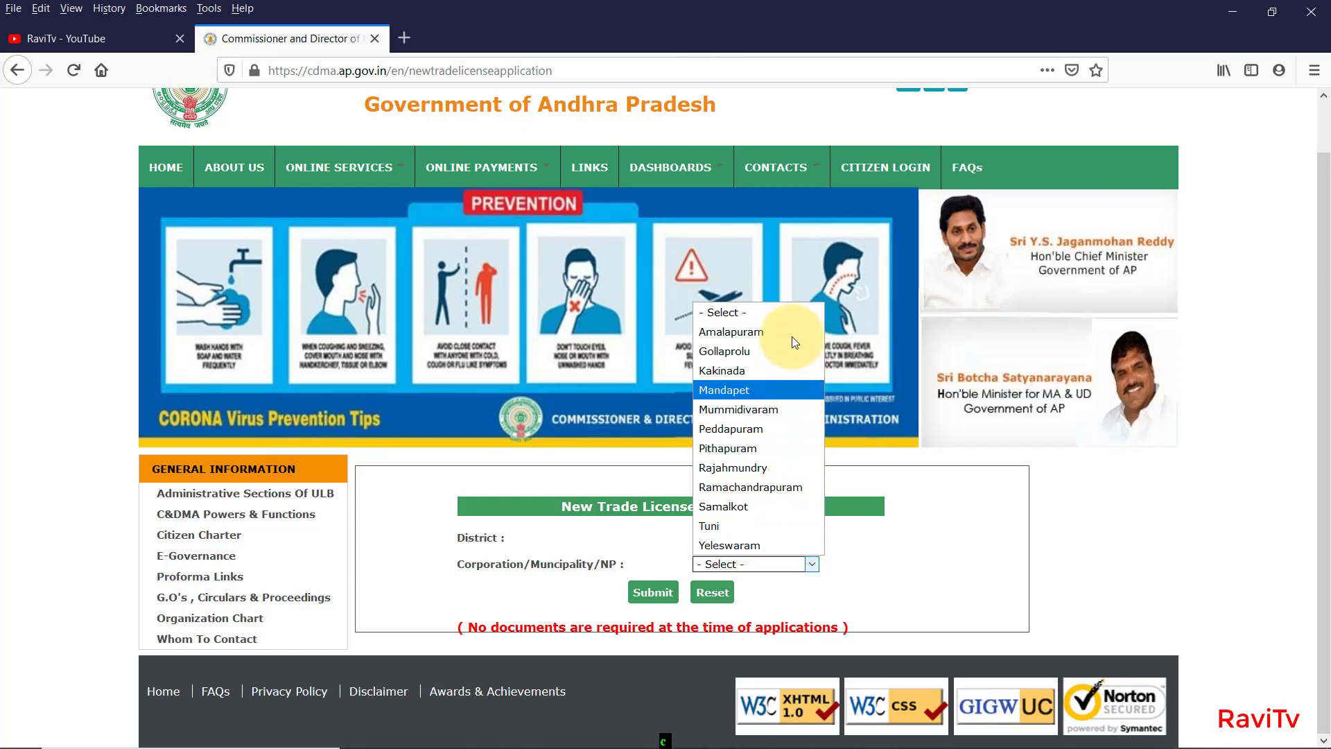
{"action": "left_click", "coordinate": [900, 564]}
{"action": "left_click", "coordinate": [771, 540]}
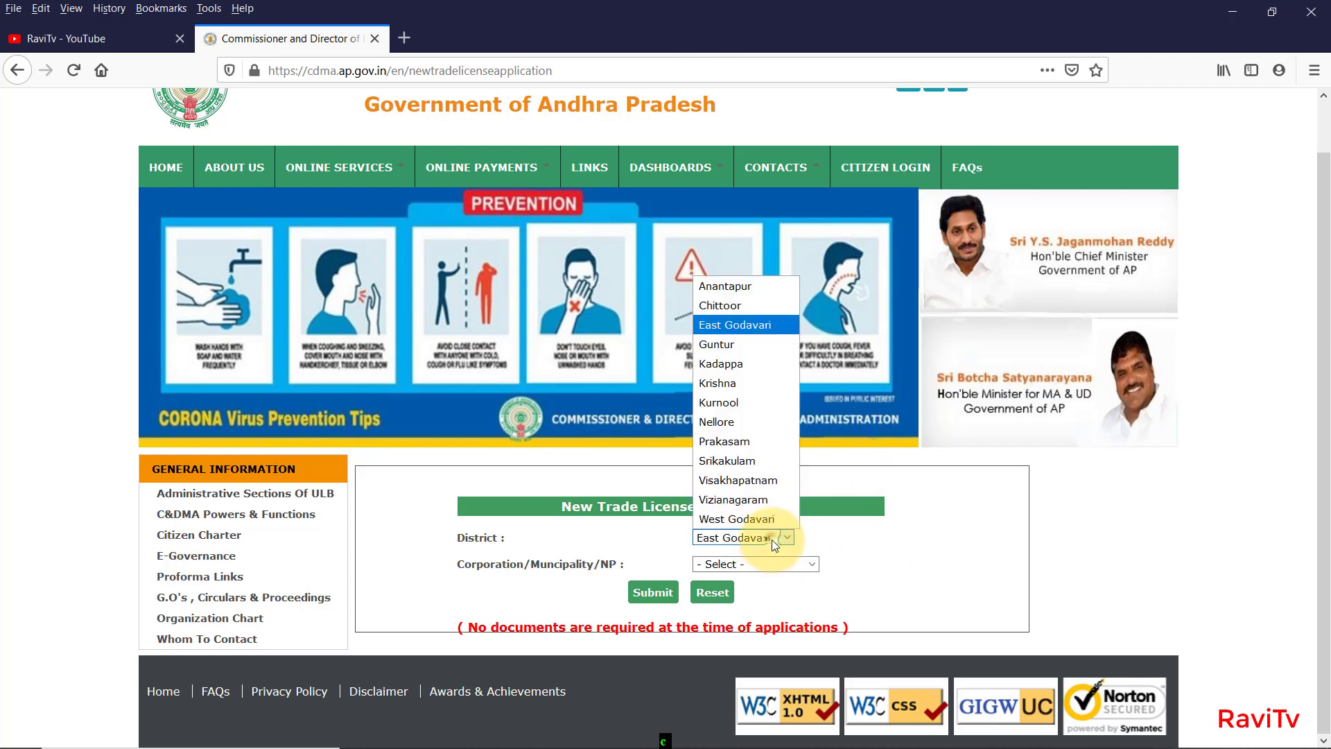
{"action": "left_click", "coordinate": [766, 484]}
{"action": "left_click", "coordinate": [788, 564]}
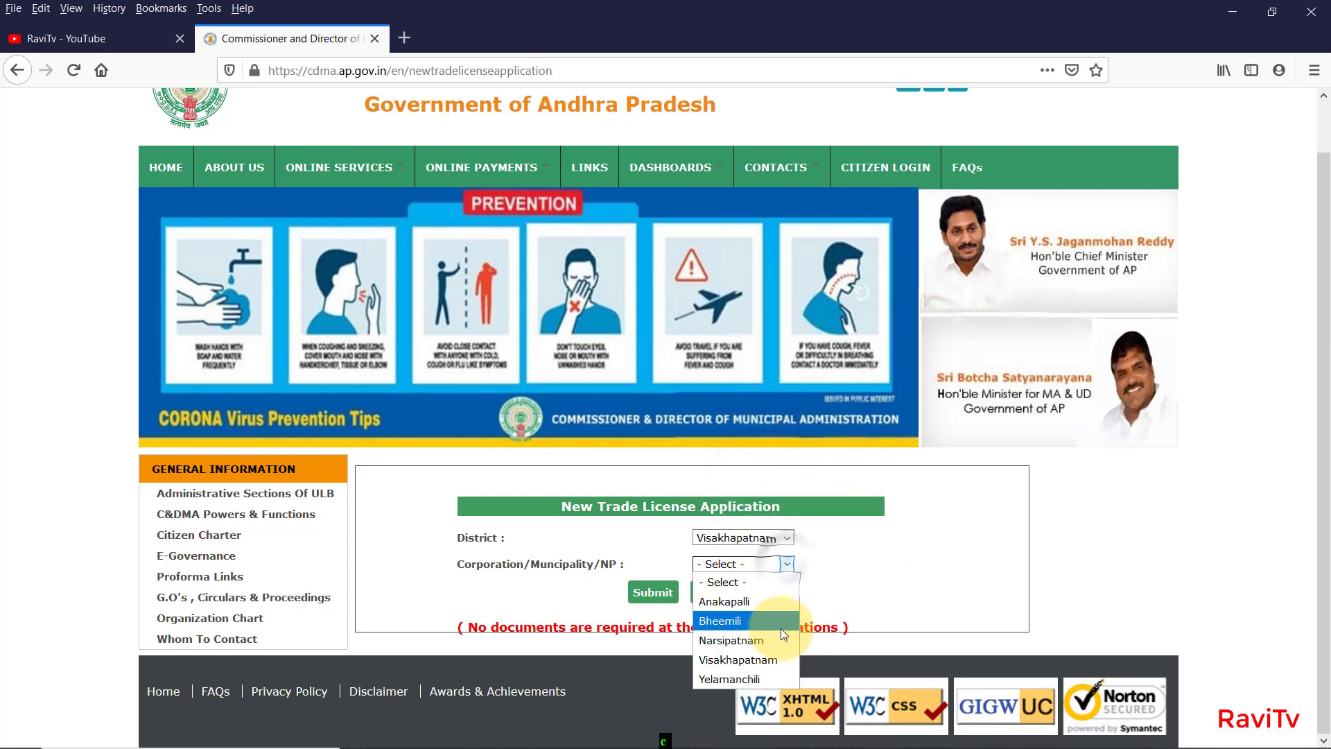
{"action": "left_click", "coordinate": [755, 664]}
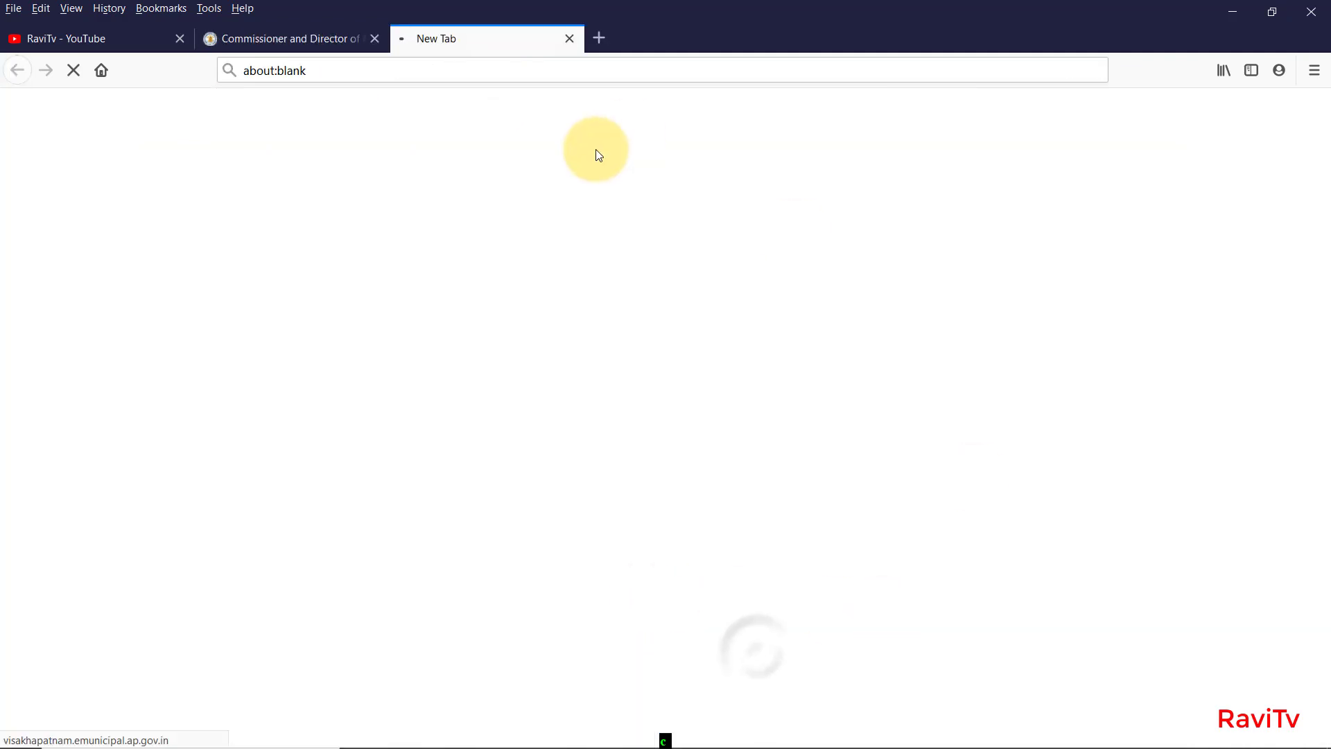
Fill in the father/spouse name, the mobile number and the trade owner's address.
{"action": "left_click", "coordinate": [909, 343]}
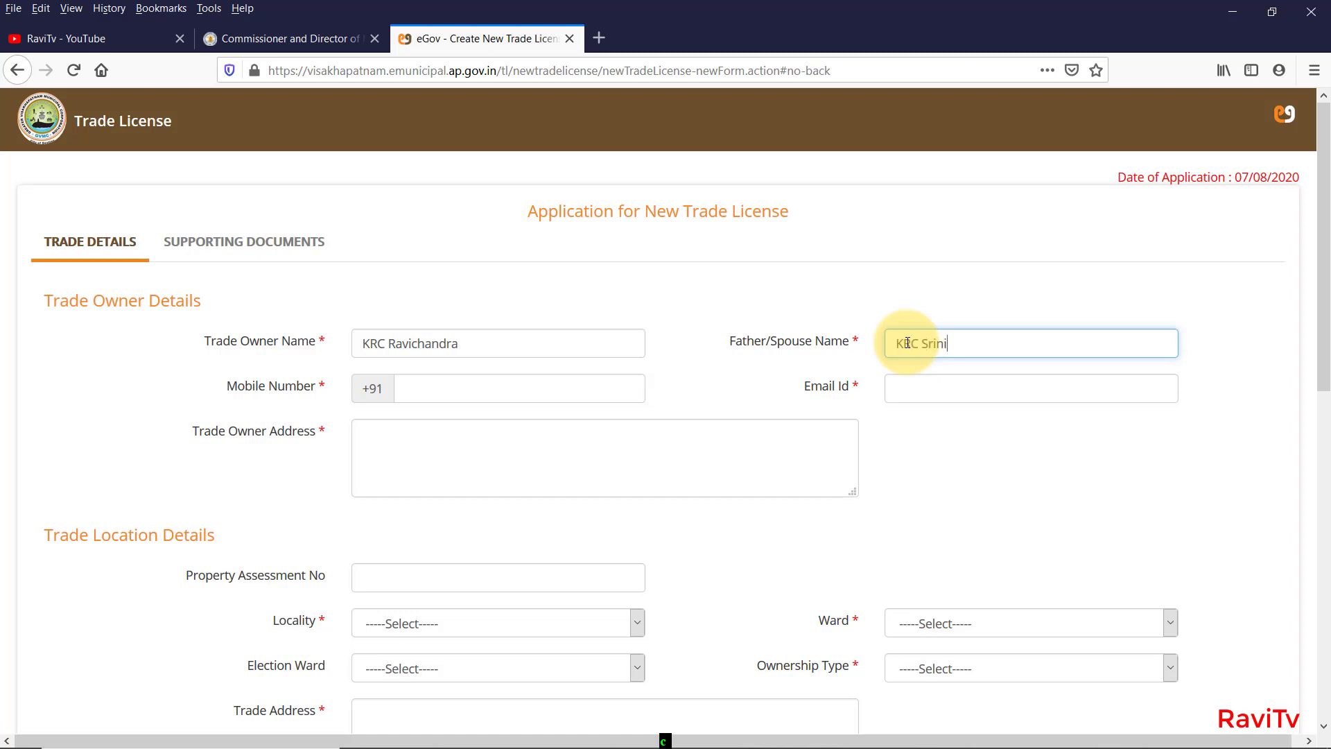
{"action": "left_click", "coordinate": [487, 396]}
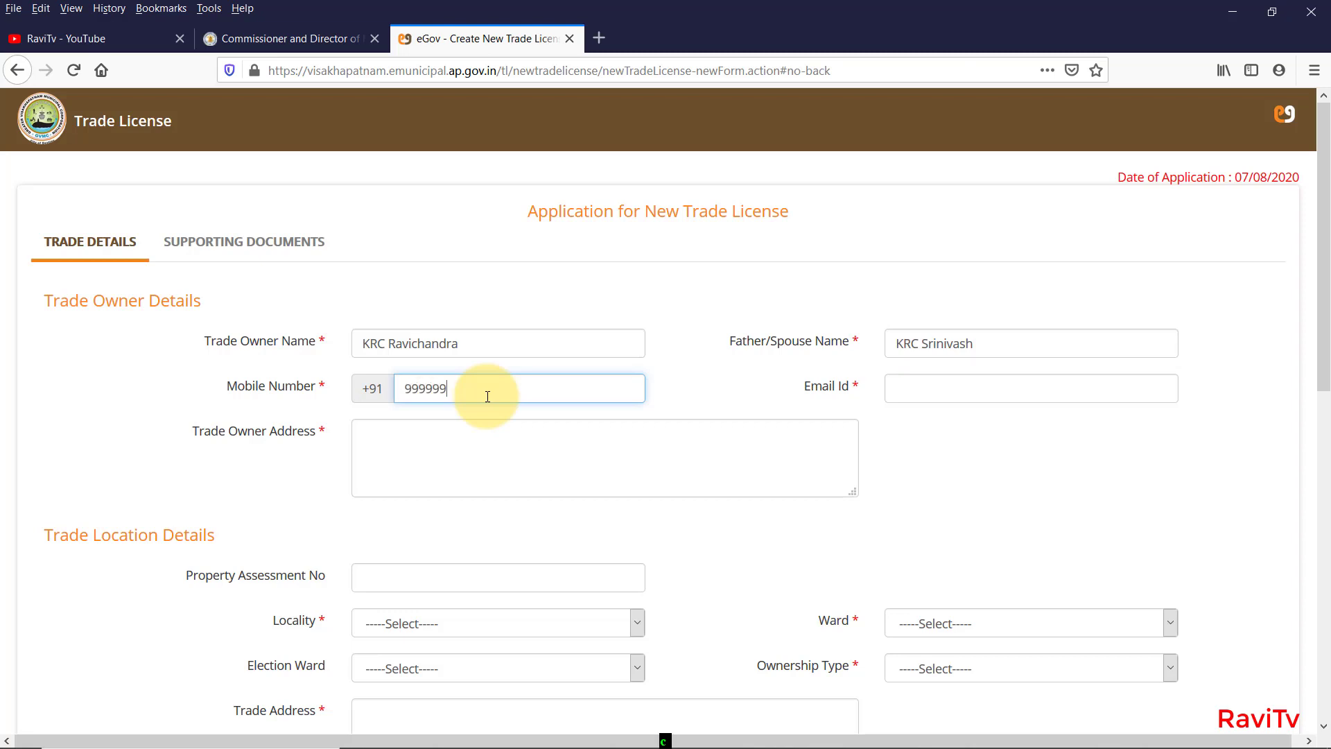
{"action": "type", "text": "9999999999"}
{"action": "left_click", "coordinate": [558, 445]}
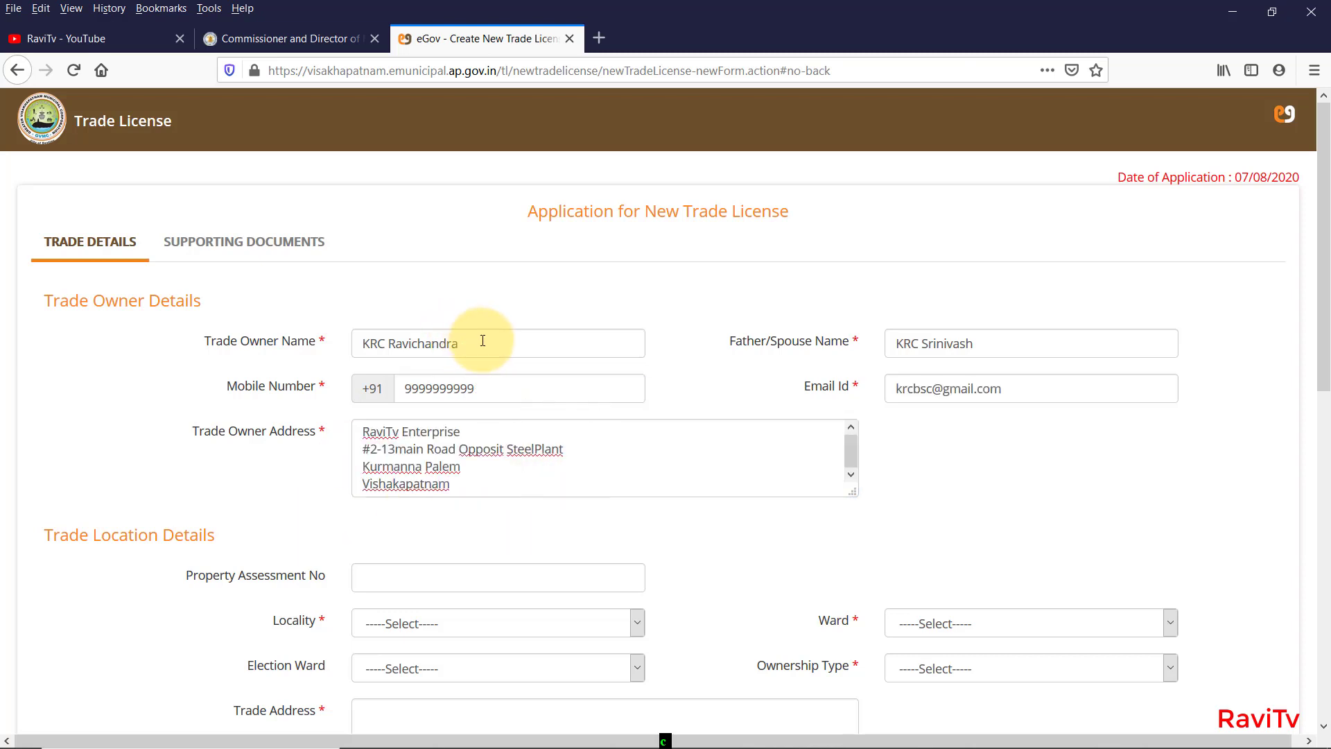
Check the entered owner name, father name, mobile number, e-mail and address.
{"action": "left_click_drag", "start_coordinate": [483, 340], "coordinate": [247, 315]}
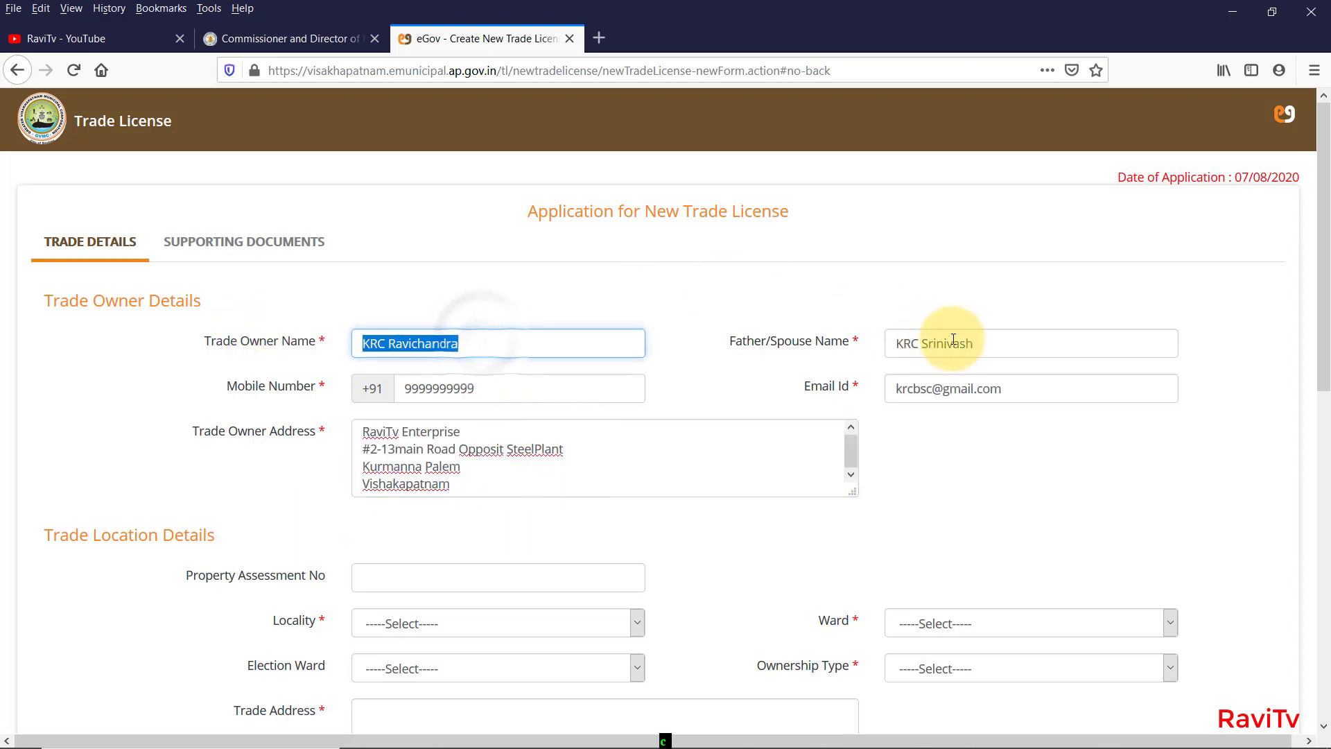
{"action": "left_click_drag", "start_coordinate": [776, 340], "coordinate": [831, 339]}
{"action": "left_click_drag", "start_coordinate": [505, 381], "coordinate": [350, 387]}
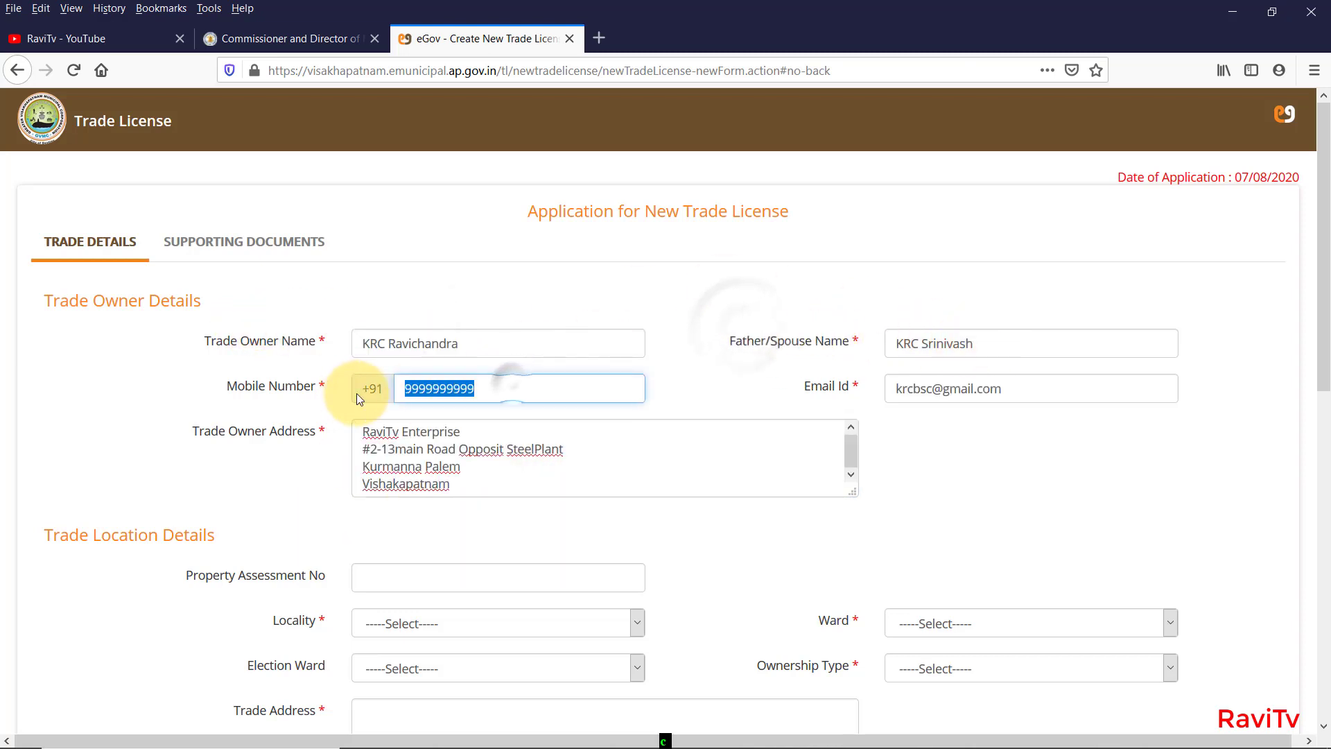
{"action": "left_click_drag", "start_coordinate": [1079, 396], "coordinate": [774, 416]}
{"action": "left_click_drag", "start_coordinate": [451, 483], "coordinate": [279, 444]}
{"action": "scroll", "coordinate": [279, 431], "scroll_direction": "down", "scroll_amount": 5}
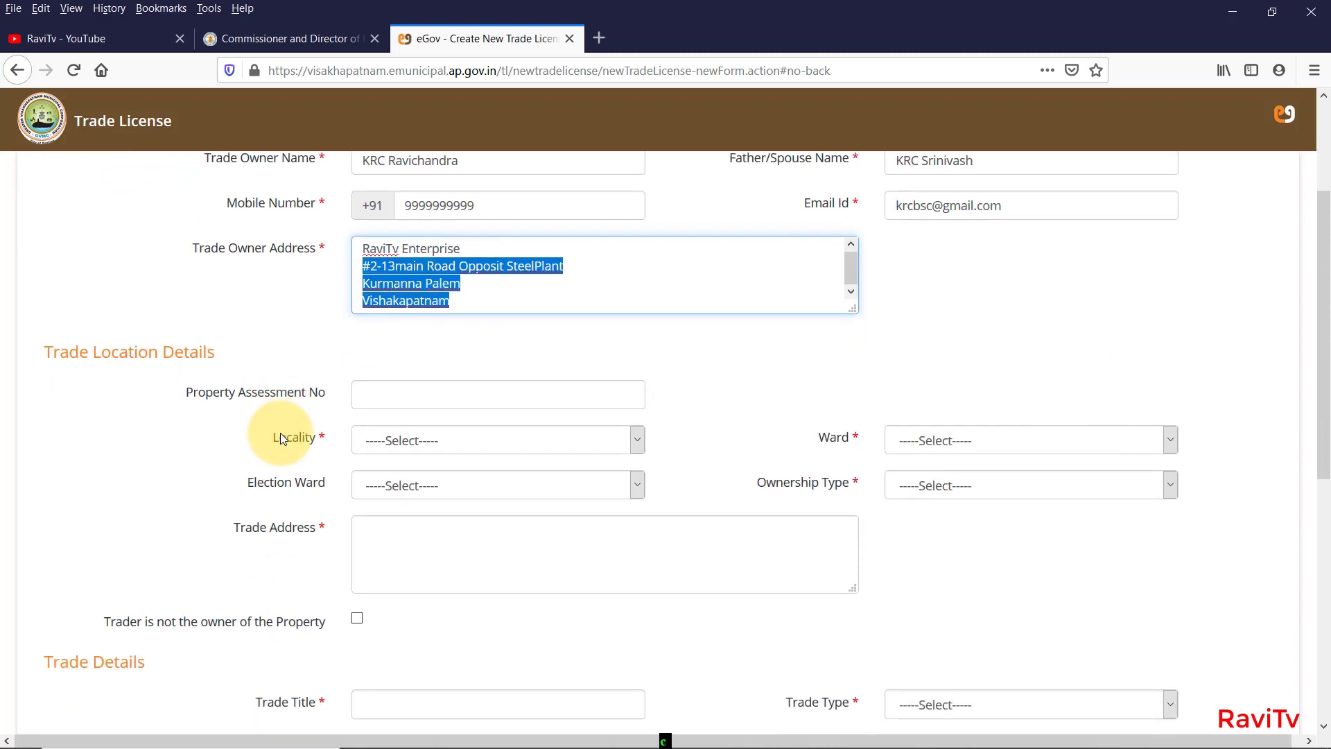
Try a property assessment number lookup, which returns assessment not found.
{"action": "scroll", "coordinate": [1320, 416], "scroll_direction": "down", "scroll_amount": 4}
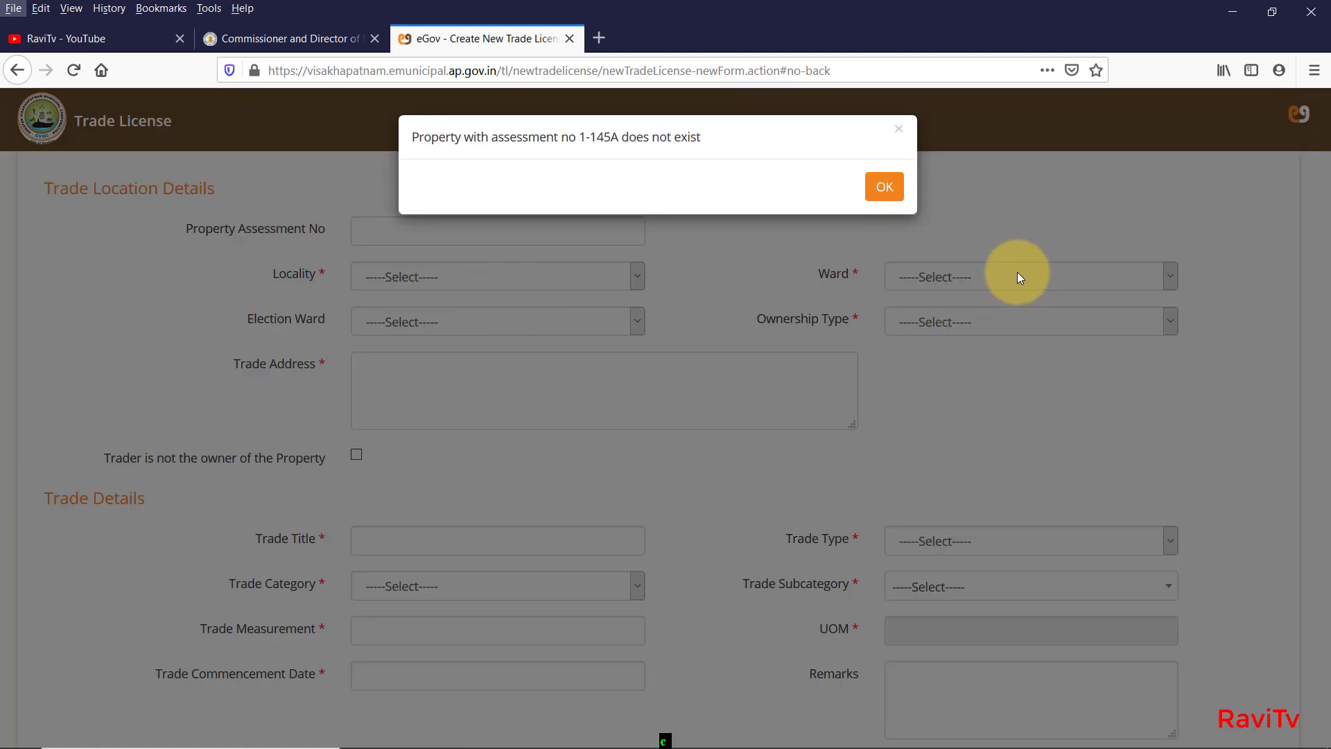
{"action": "left_click", "coordinate": [877, 187]}
{"action": "left_click", "coordinate": [422, 221]}
{"action": "type", "text": "1"}
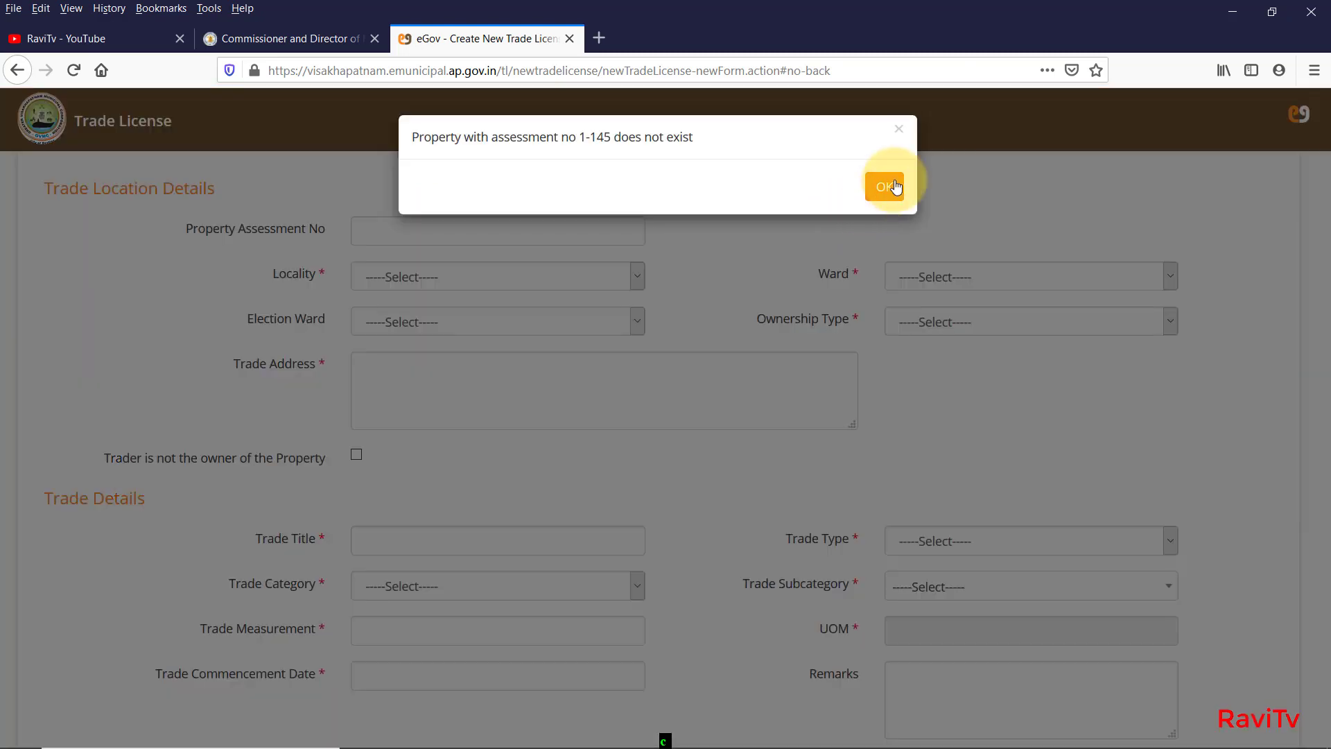
{"action": "left_click", "coordinate": [881, 186]}
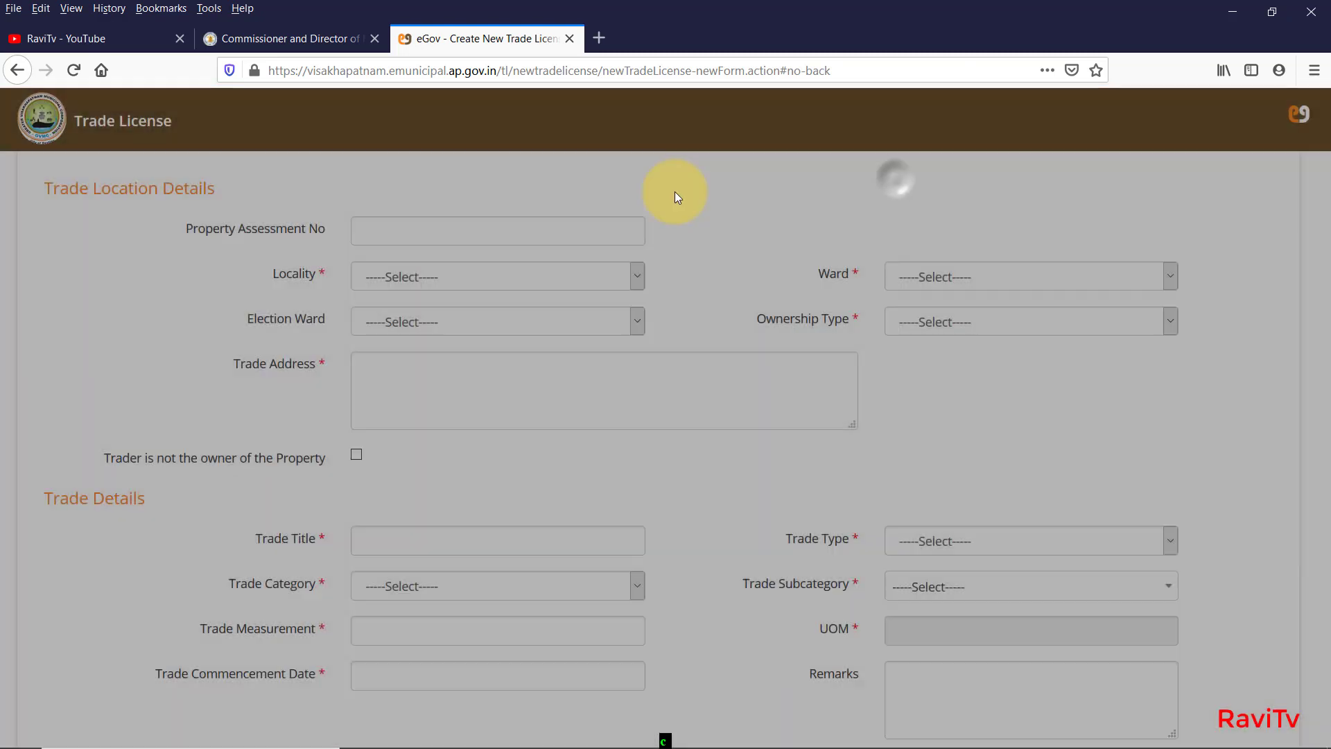
{"action": "left_click", "coordinate": [451, 230]}
{"action": "type", "text": "145"}
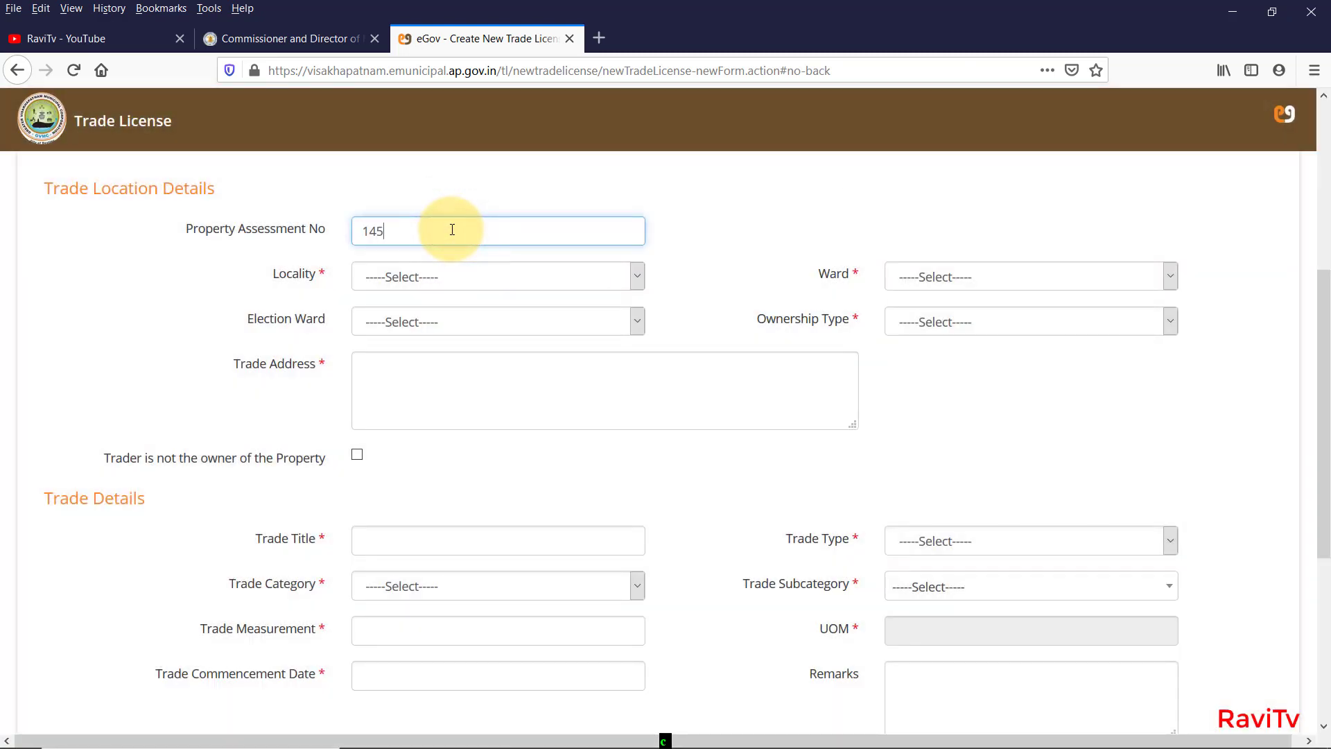
{"action": "left_click", "coordinate": [425, 223]}
{"action": "type", "text": "1"}
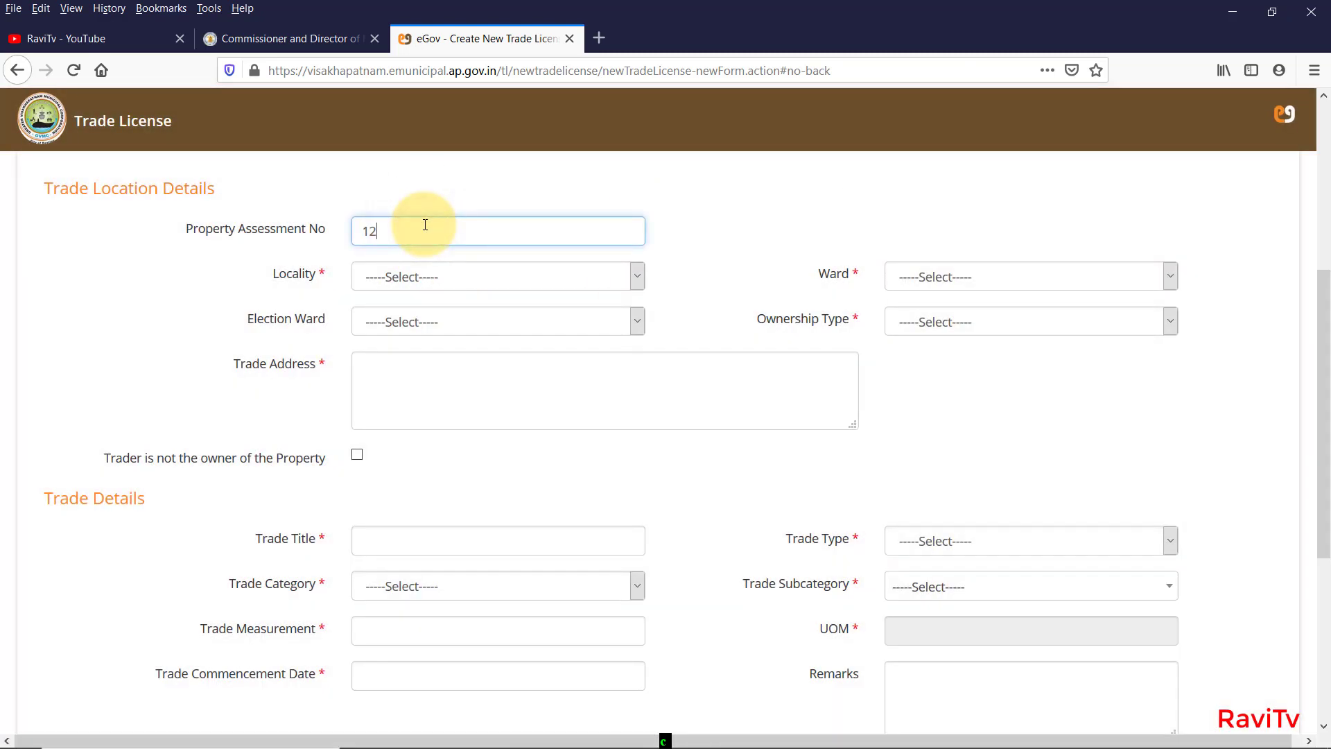
{"action": "type", "text": "2"}
Set locality kummariveedhi, Revenue Ward 21, Election Ward 21 and ownership type Rented.
{"action": "left_click", "coordinate": [579, 274]}
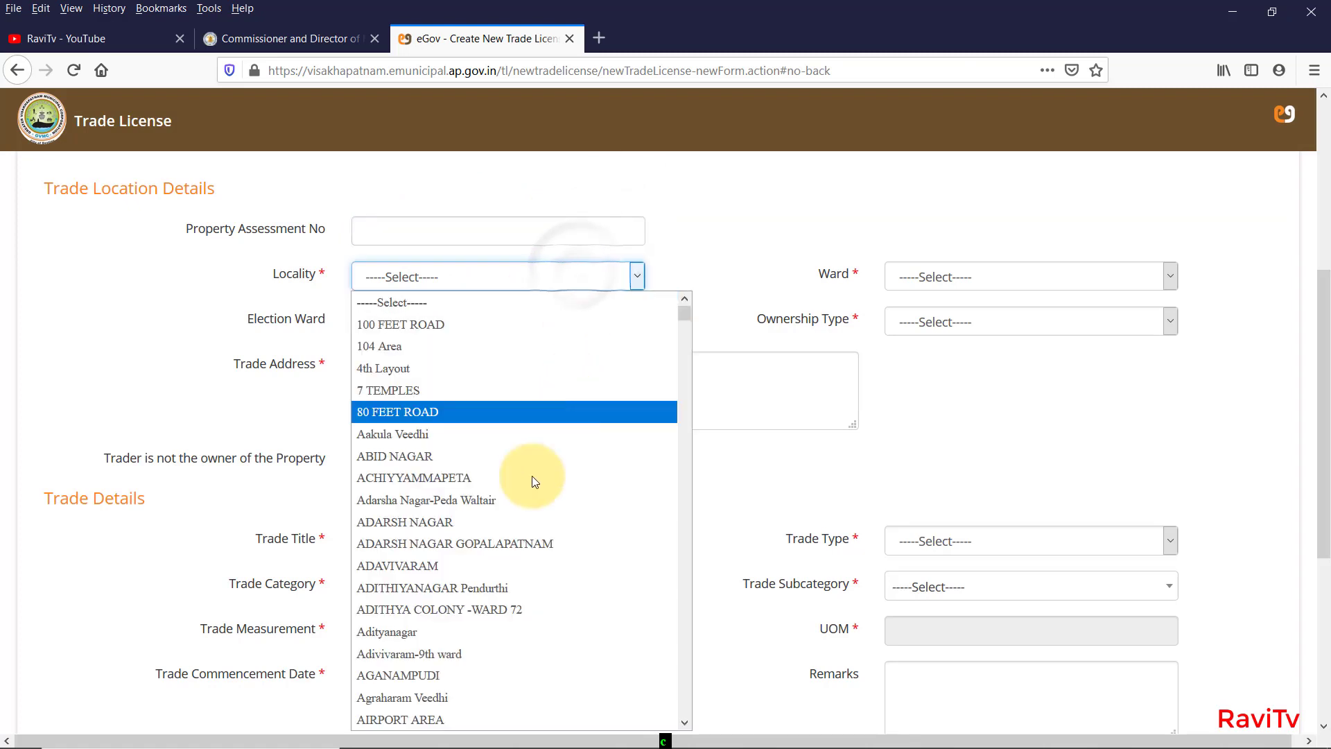
{"action": "scroll", "coordinate": [465, 488], "scroll_direction": "down", "scroll_amount": 10}
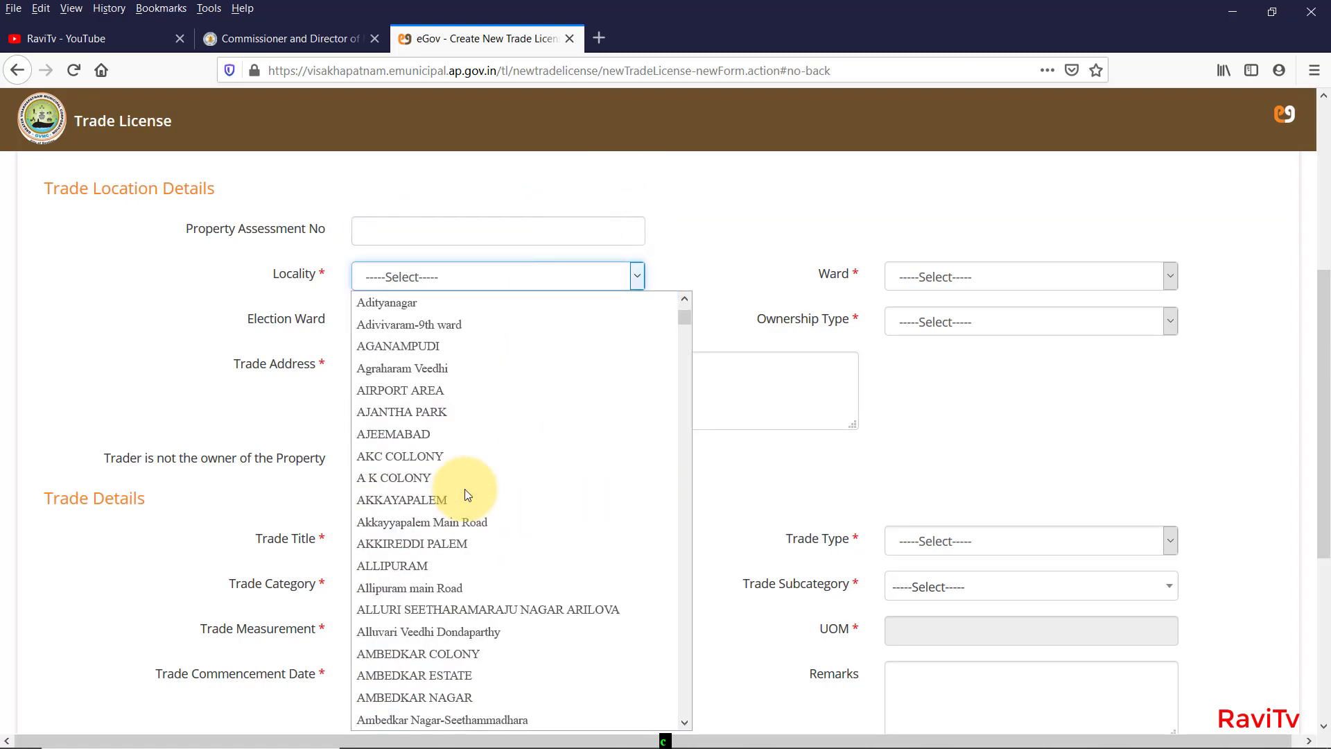
{"action": "left_click", "coordinate": [481, 484]}
{"action": "left_click", "coordinate": [1051, 276]}
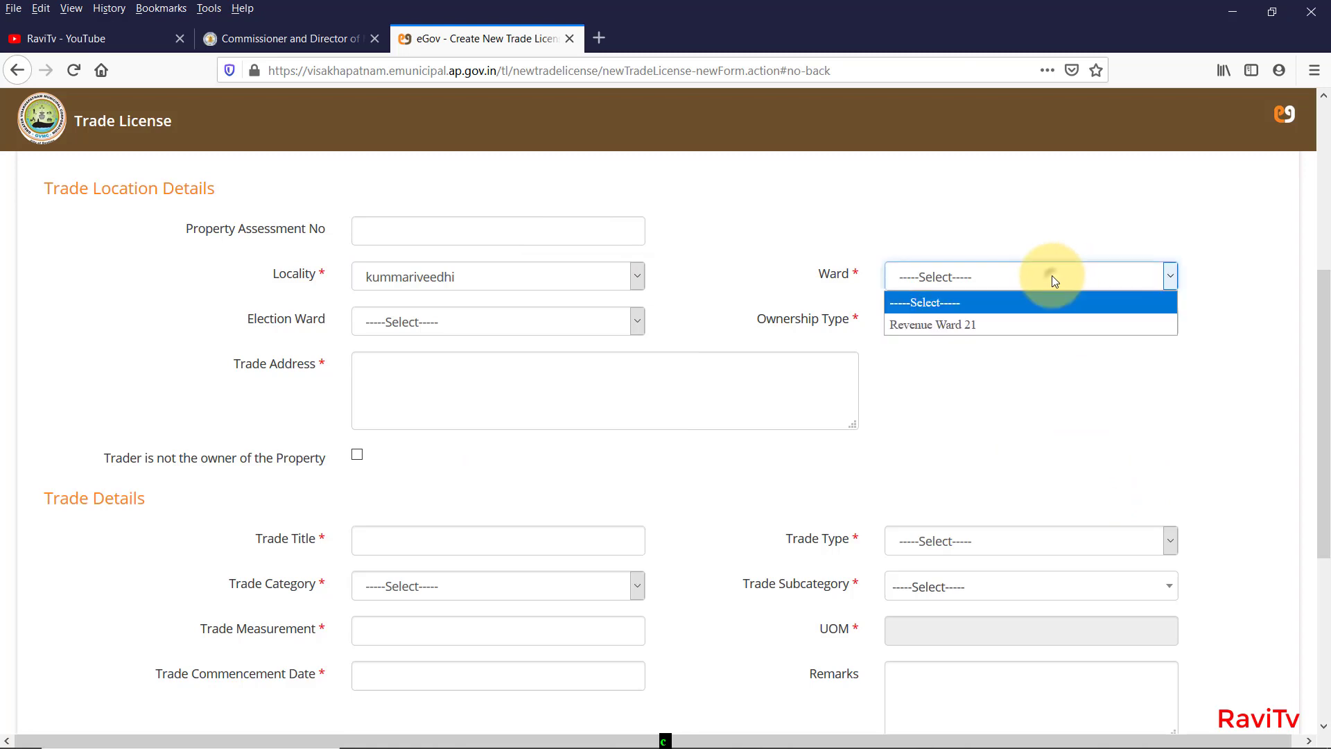
{"action": "left_click", "coordinate": [1054, 330]}
{"action": "left_click", "coordinate": [531, 321]}
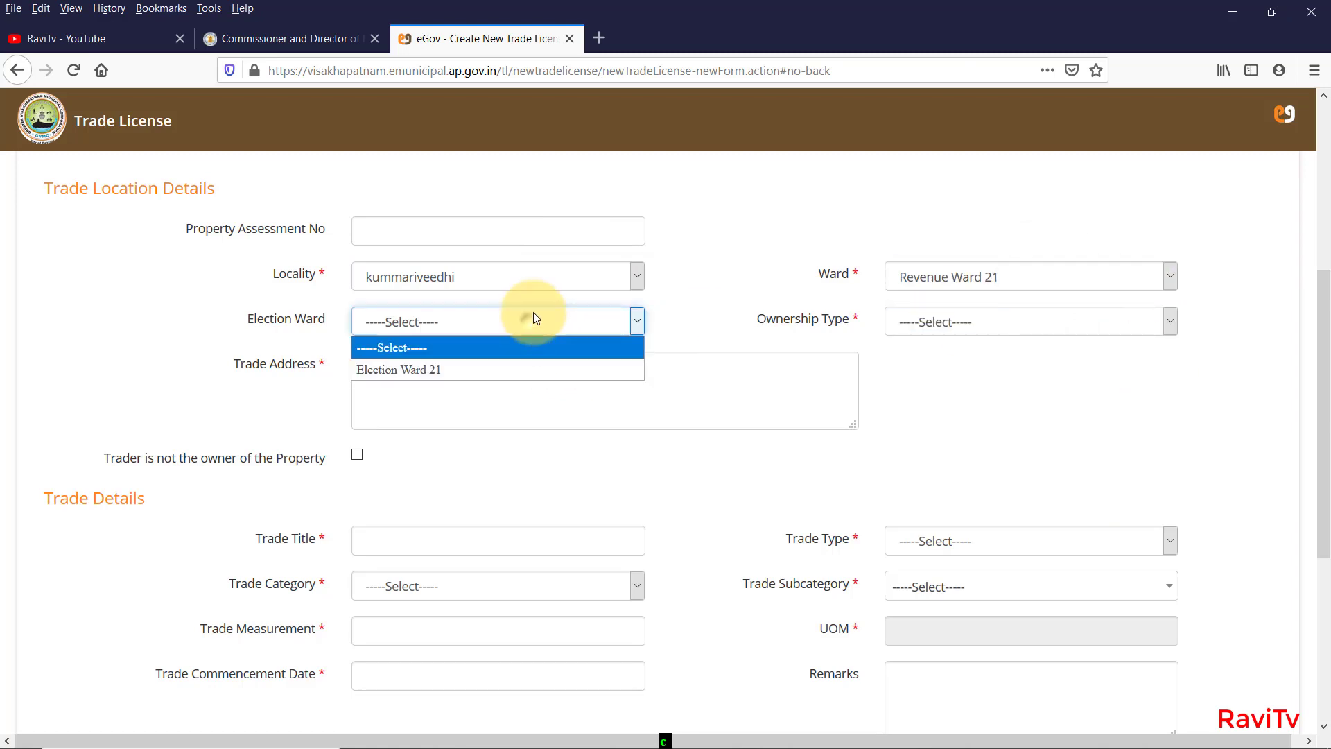
{"action": "left_click", "coordinate": [543, 368]}
{"action": "left_click", "coordinate": [1055, 320]}
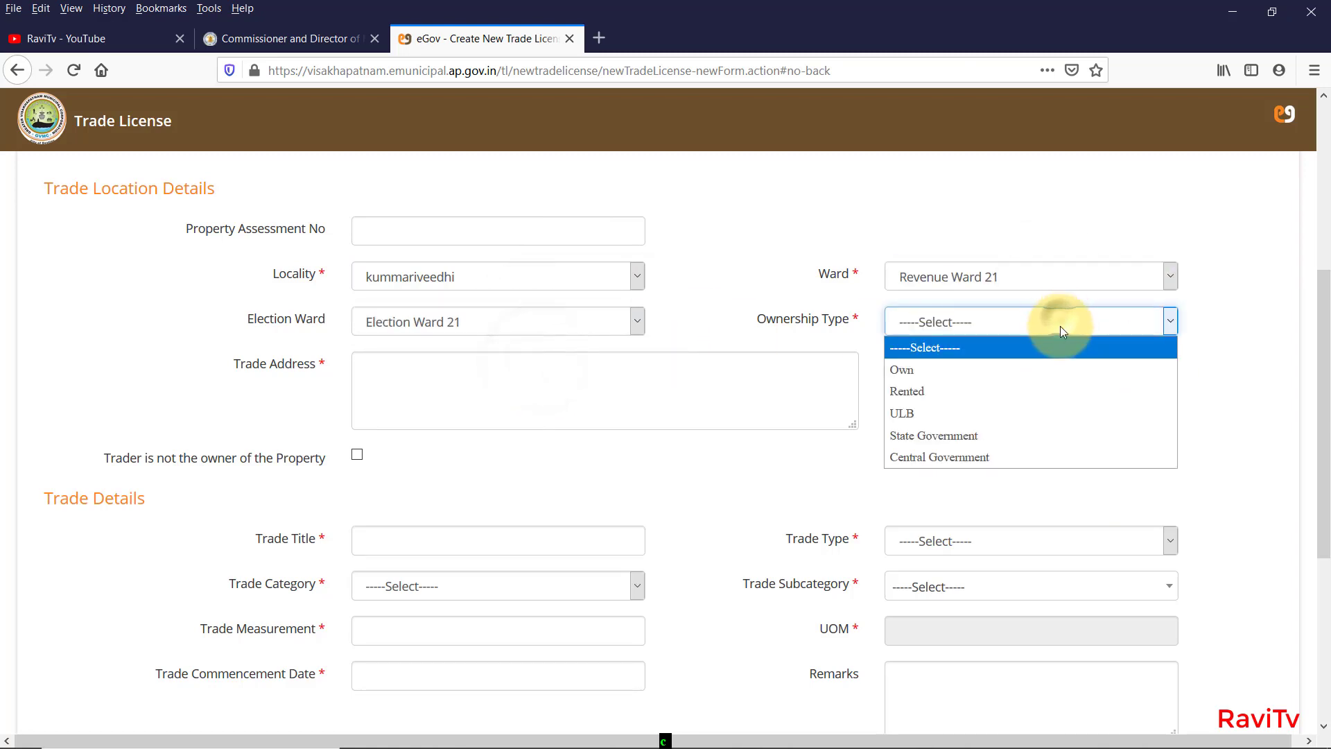
{"action": "left_click", "coordinate": [1047, 391]}
Copy the owner's address and paste it into the Trade Address field.
{"action": "left_click", "coordinate": [526, 377]}
{"action": "scroll", "coordinate": [526, 459], "scroll_direction": "up", "scroll_amount": 3}
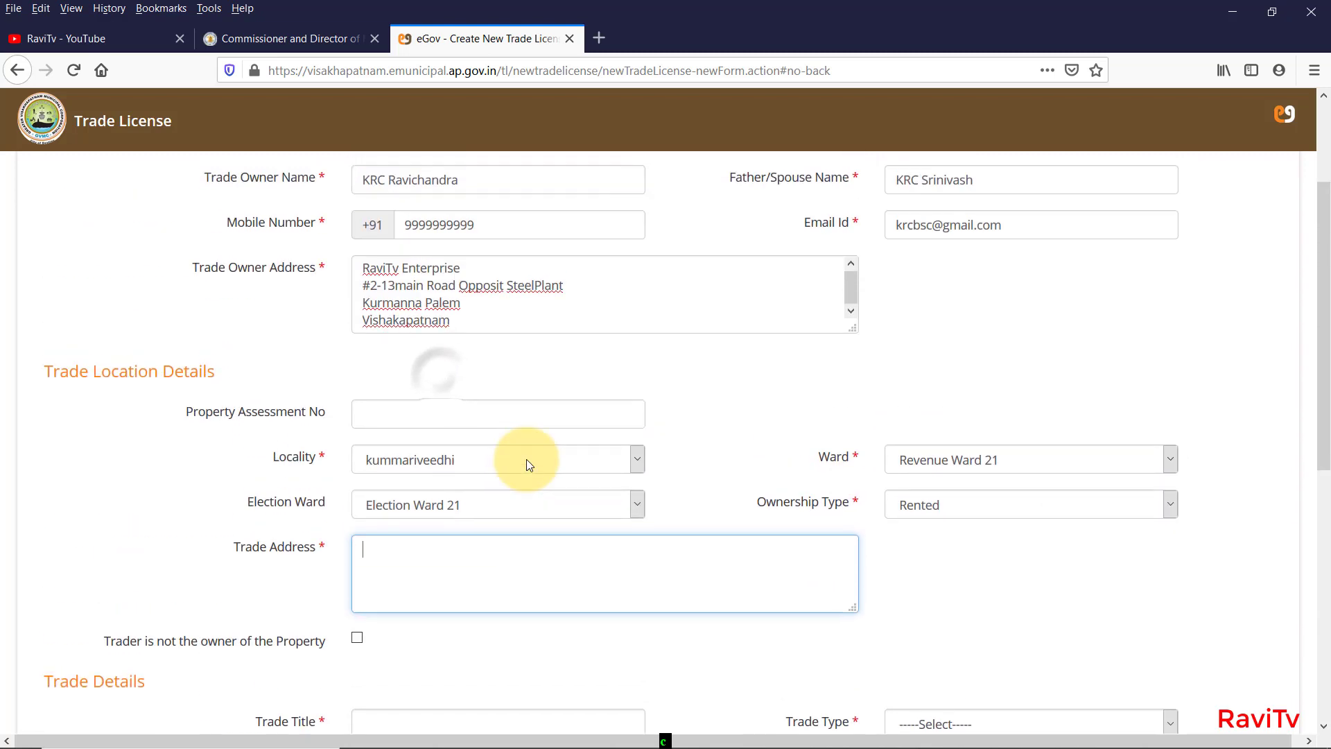
{"action": "left_click_drag", "start_coordinate": [452, 320], "coordinate": [340, 283]}
{"action": "left_click", "coordinate": [500, 311]}
{"action": "key", "text": "ctrl+a"}
{"action": "key", "text": "ctrl+c"}
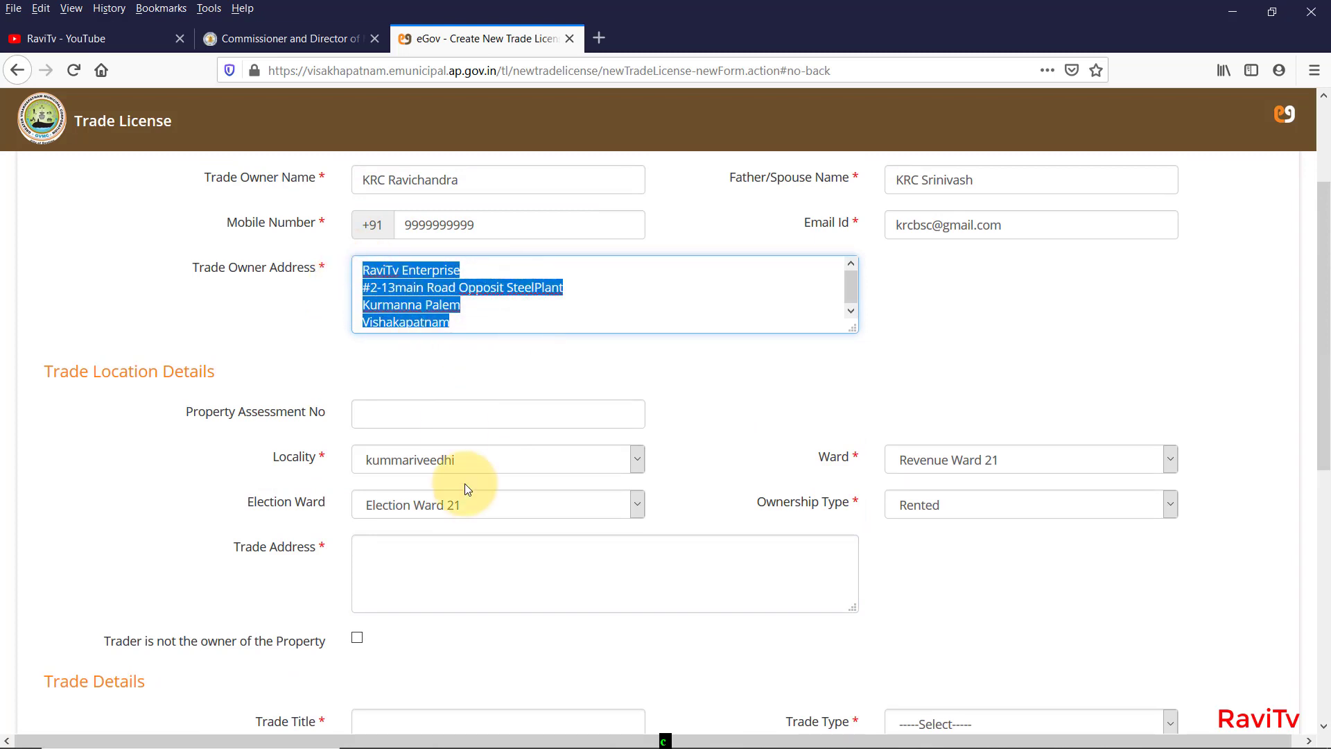
{"action": "scroll", "coordinate": [470, 450], "scroll_direction": "down", "scroll_amount": 1}
{"action": "left_click", "coordinate": [432, 482]}
{"action": "key", "text": "ctrl+v"}
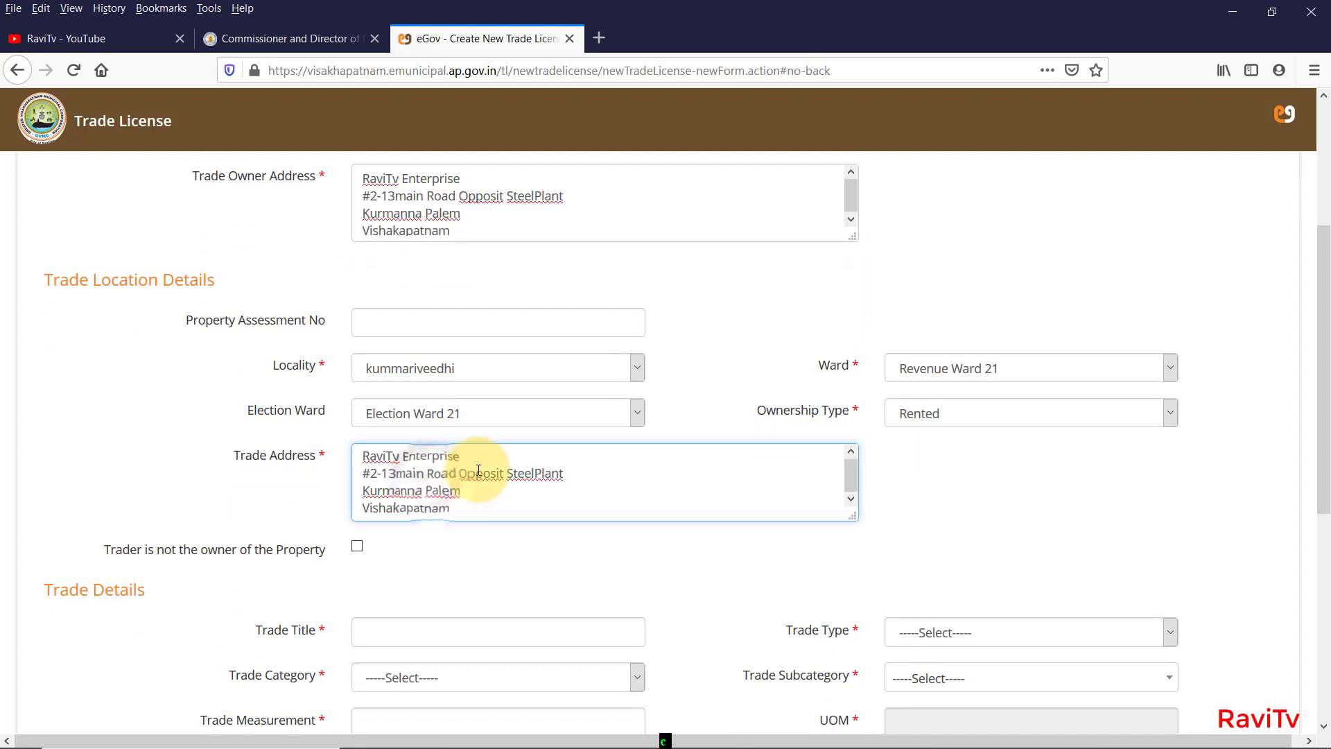
{"action": "left_click_drag", "start_coordinate": [461, 179], "coordinate": [352, 179]}
Copy 'RaviTv Enterprise' from the trade address into the Trade Title field.
{"action": "scroll", "coordinate": [354, 184], "scroll_direction": "down", "scroll_amount": 2}
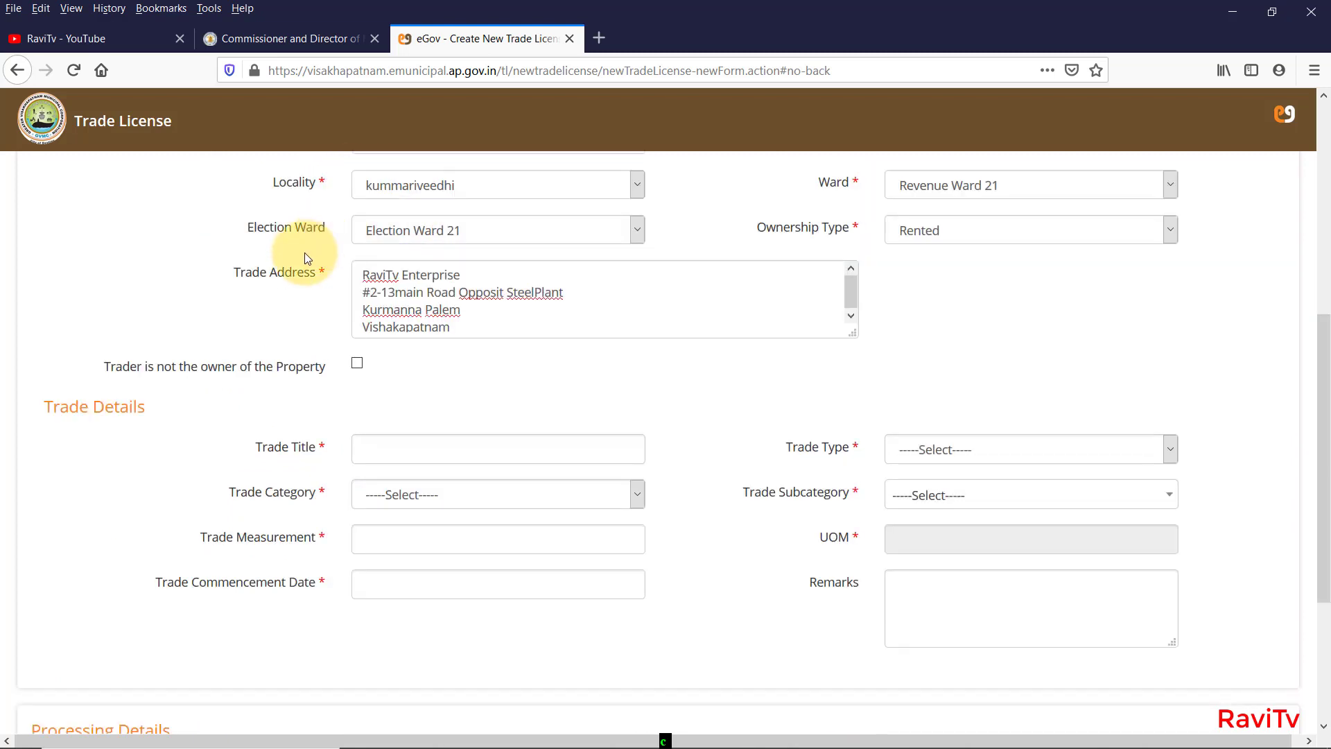
{"action": "left_click_drag", "start_coordinate": [463, 275], "coordinate": [302, 272]}
{"action": "key", "text": "ctrl+c"}
{"action": "left_click", "coordinate": [412, 442]}
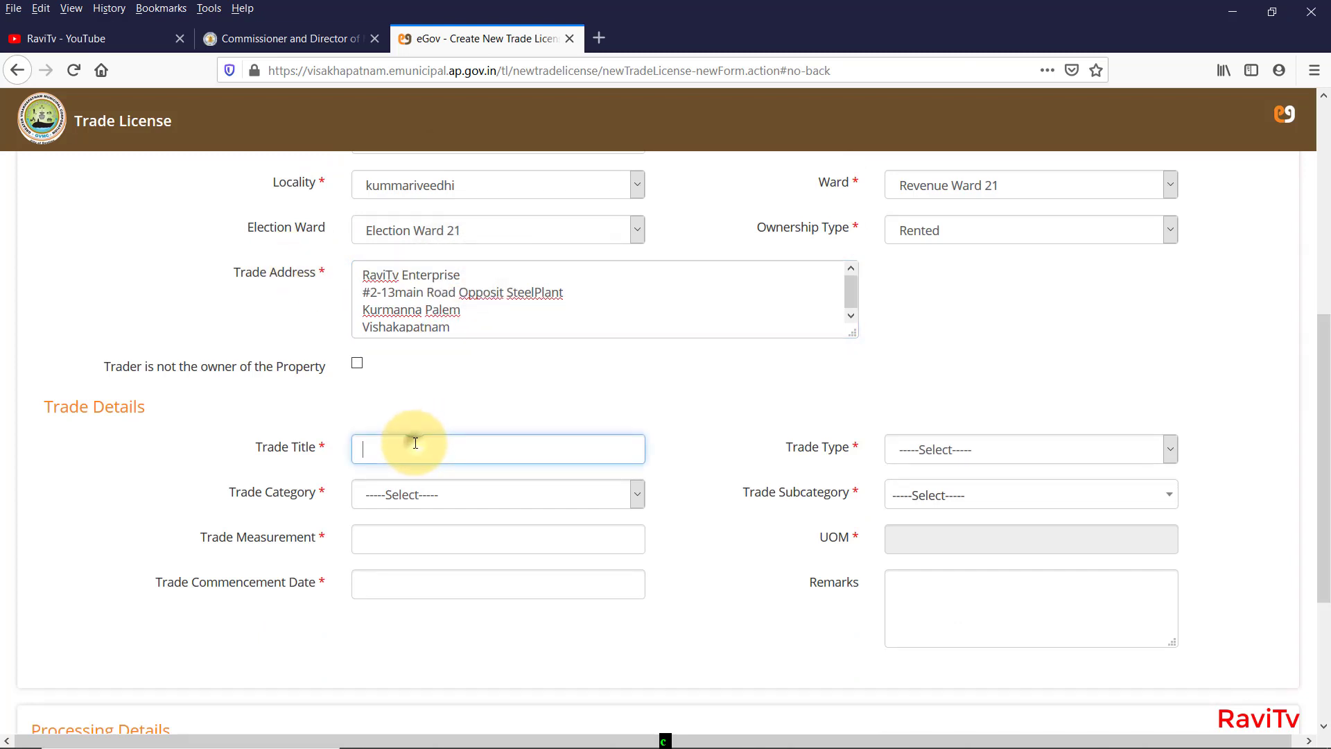
{"action": "key", "text": "ctrl+v"}
Set the trade type to Permanent and the trade category to Eating Establishments.
{"action": "left_click", "coordinate": [1044, 460]}
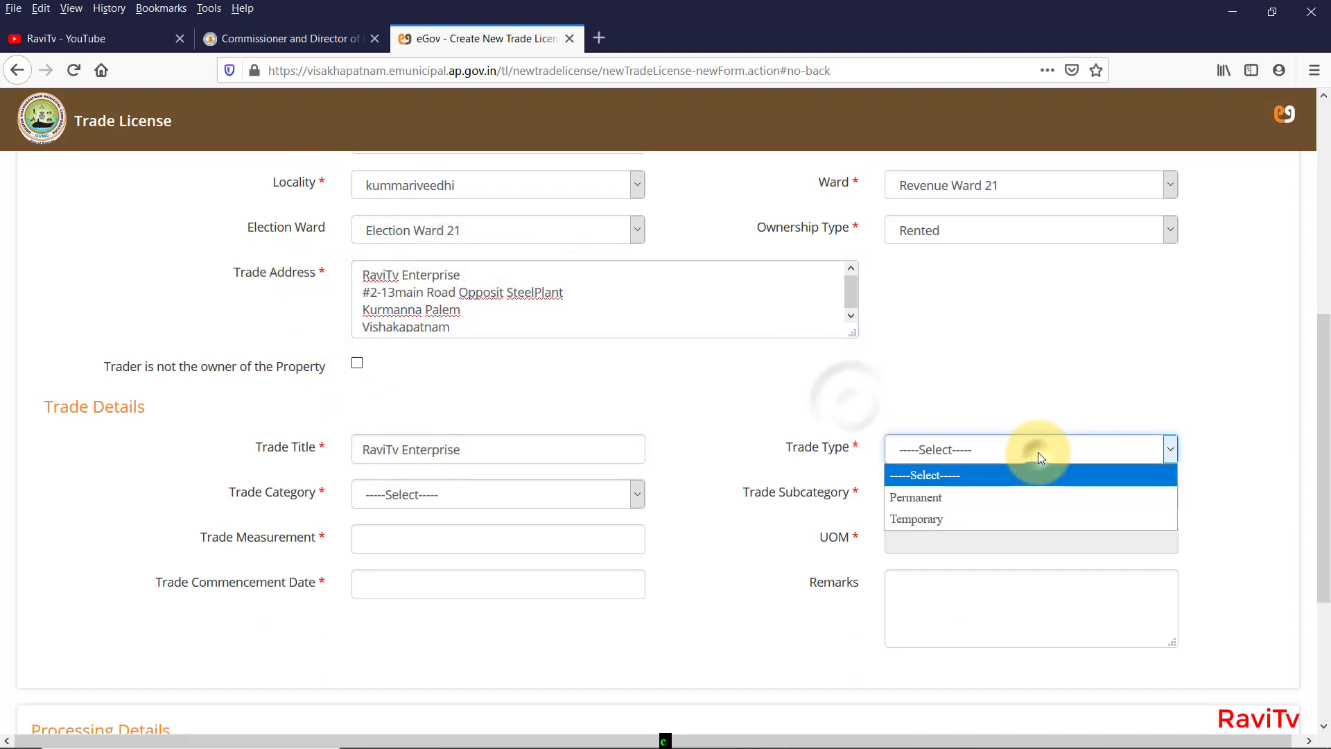
{"action": "left_click", "coordinate": [1018, 502]}
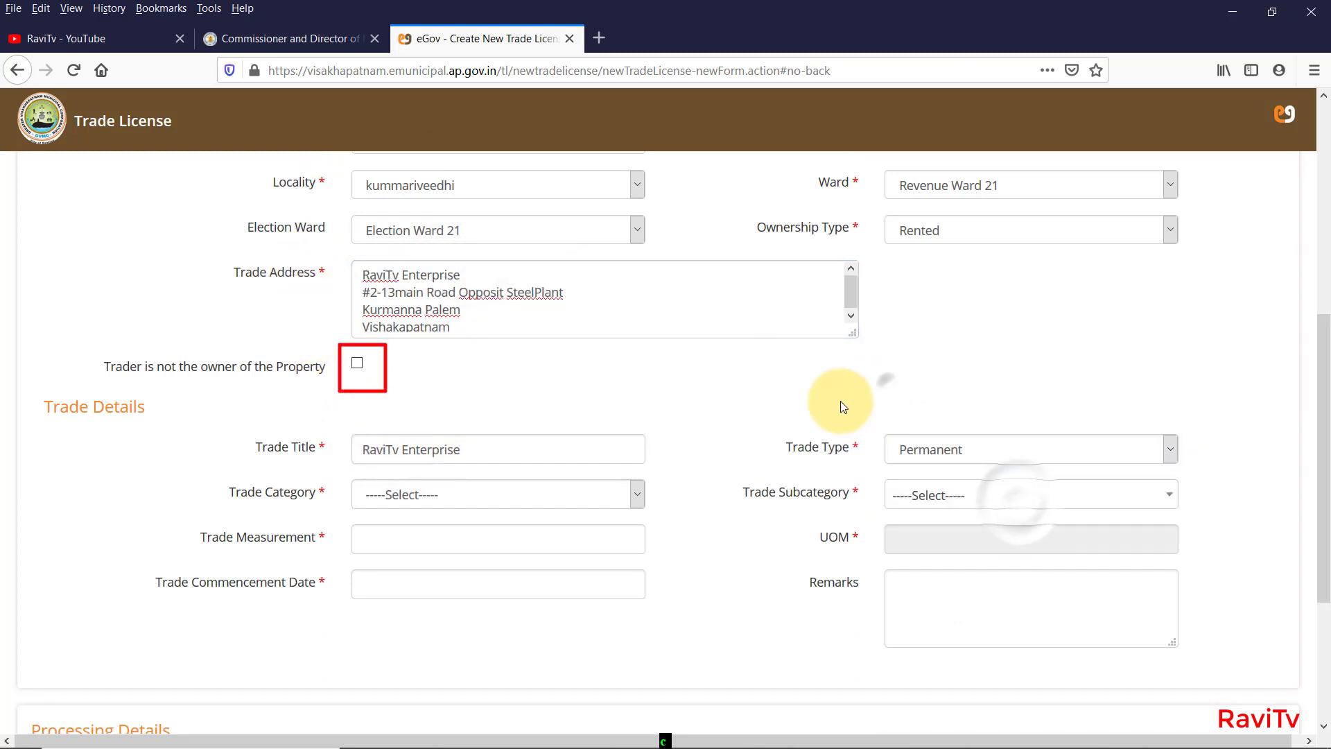
{"action": "left_click", "coordinate": [962, 448]}
{"action": "left_click", "coordinate": [961, 393]}
{"action": "left_click", "coordinate": [520, 493]}
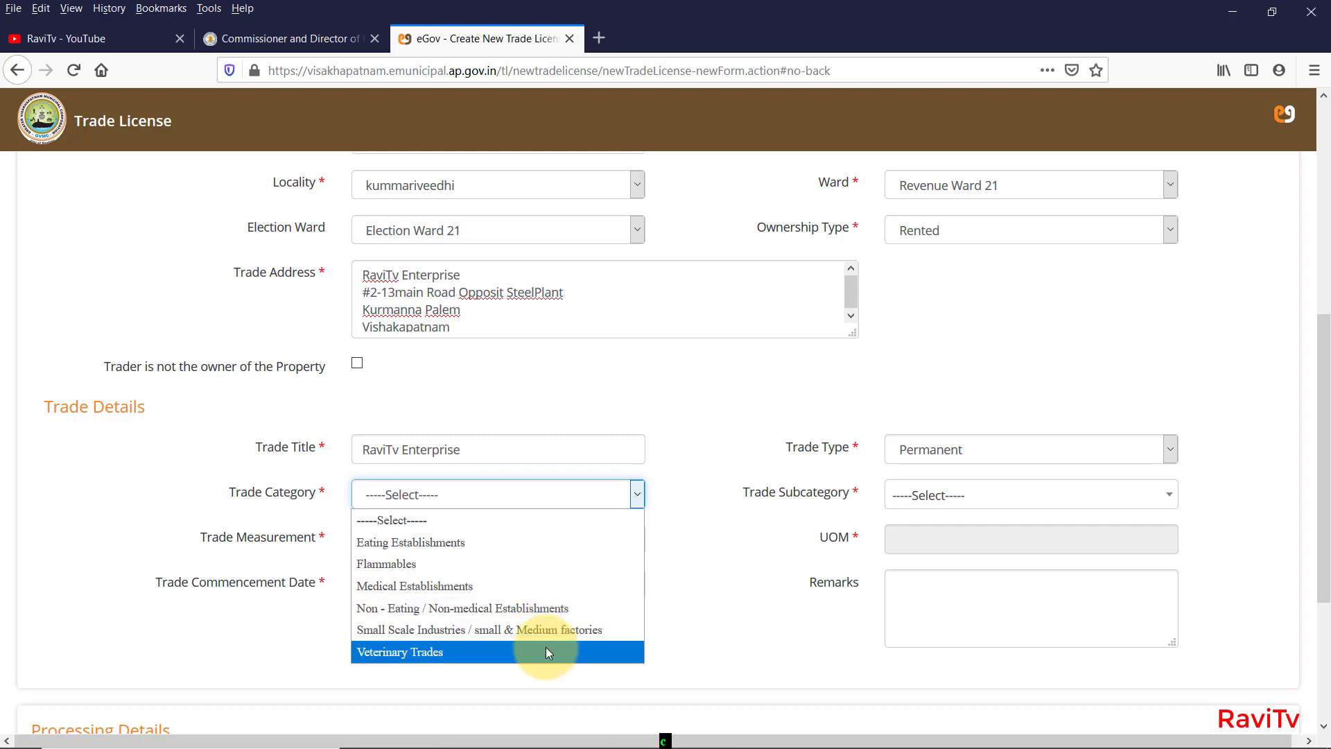
{"action": "left_click", "coordinate": [568, 550]}
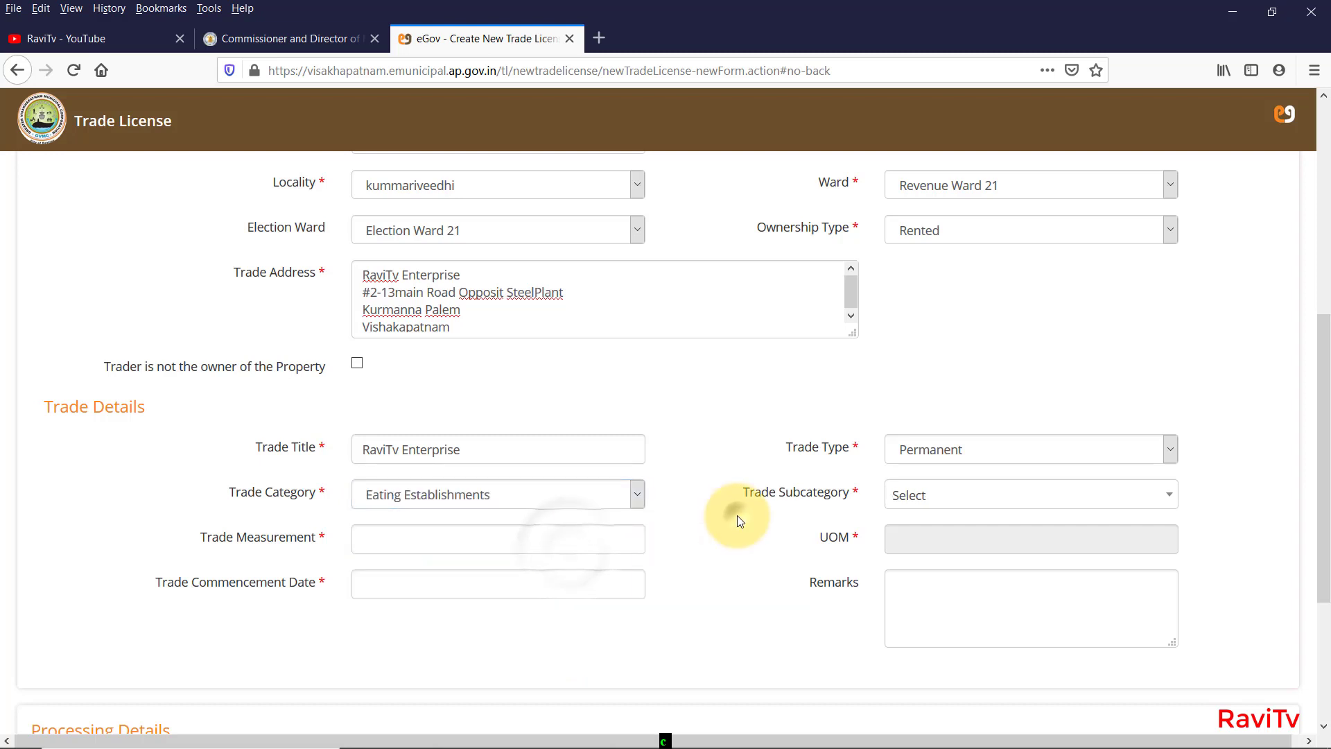
Choose Tiffin Centres as the trade subcategory.
{"action": "left_click", "coordinate": [998, 494]}
{"action": "scroll", "coordinate": [983, 629], "scroll_direction": "down", "scroll_amount": 3}
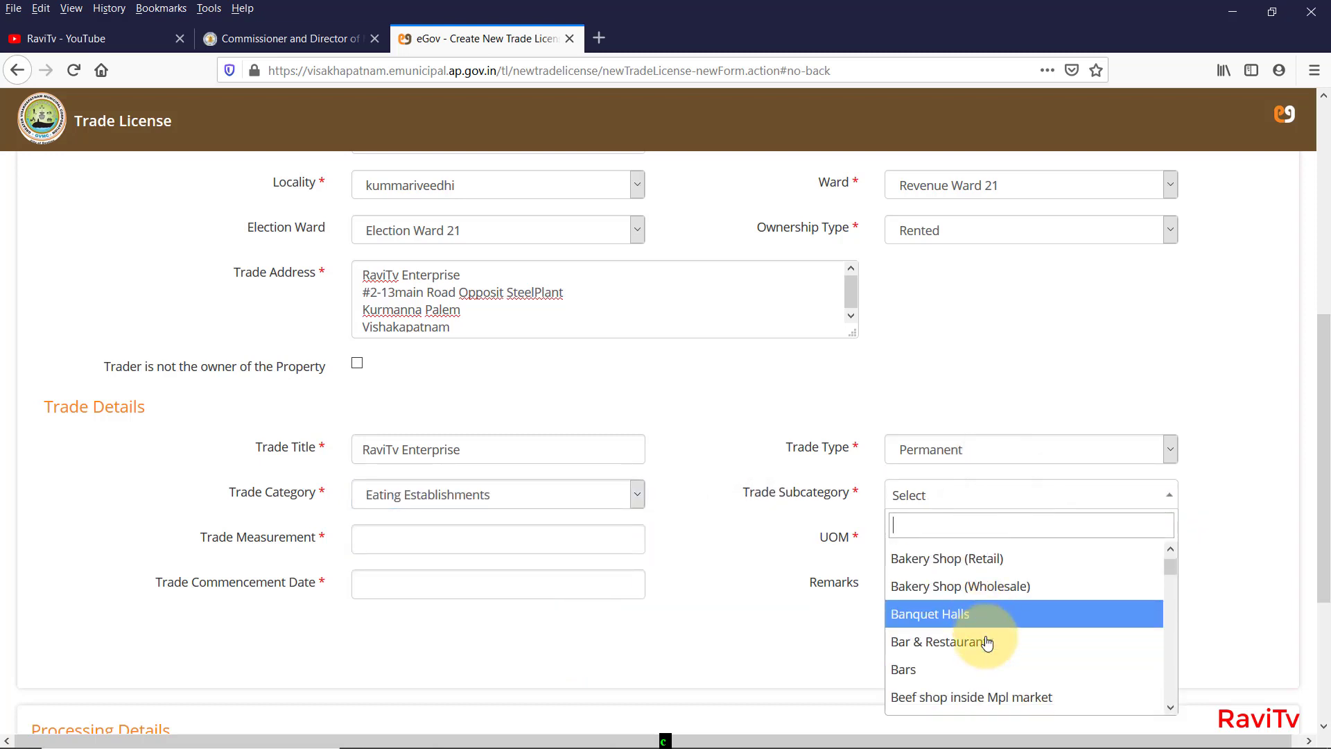
{"action": "scroll", "coordinate": [988, 641], "scroll_direction": "down", "scroll_amount": 10}
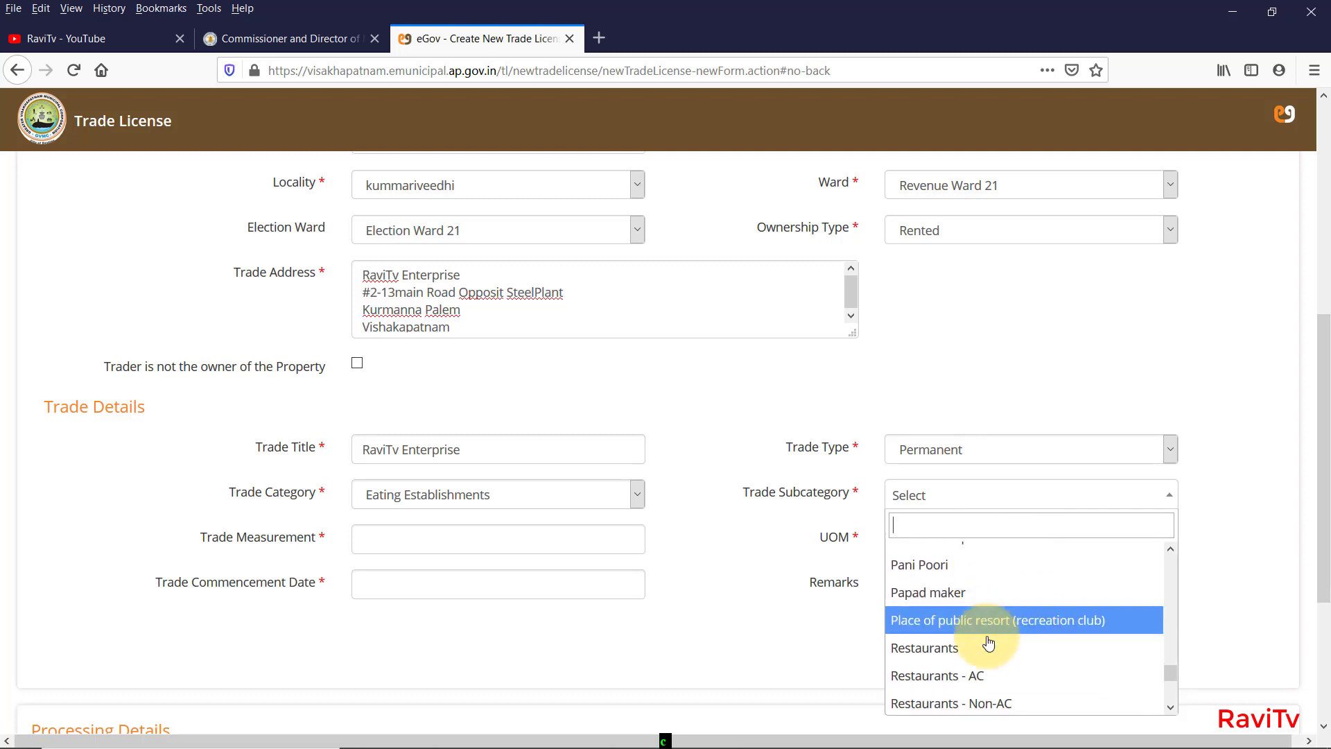
{"action": "scroll", "coordinate": [987, 641], "scroll_direction": "down", "scroll_amount": 2}
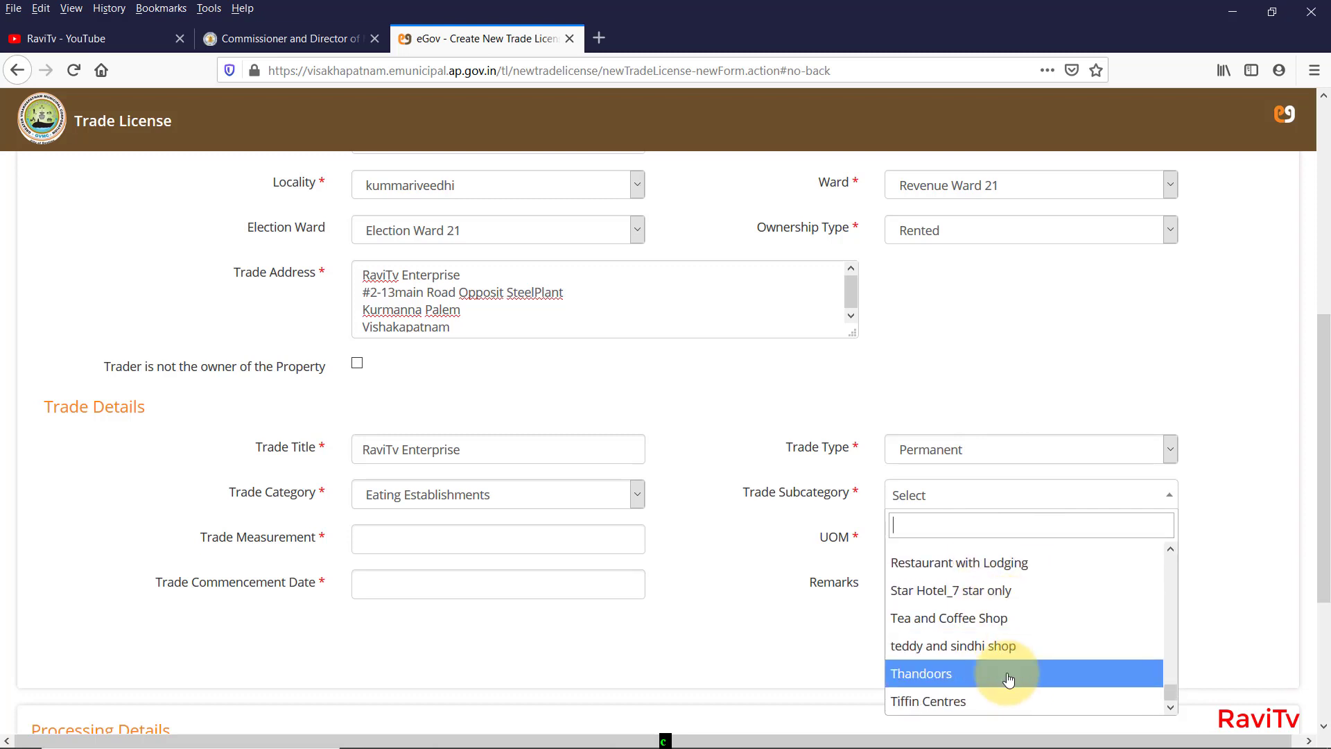
{"action": "left_click", "coordinate": [1018, 701]}
{"action": "left_click", "coordinate": [708, 493]}
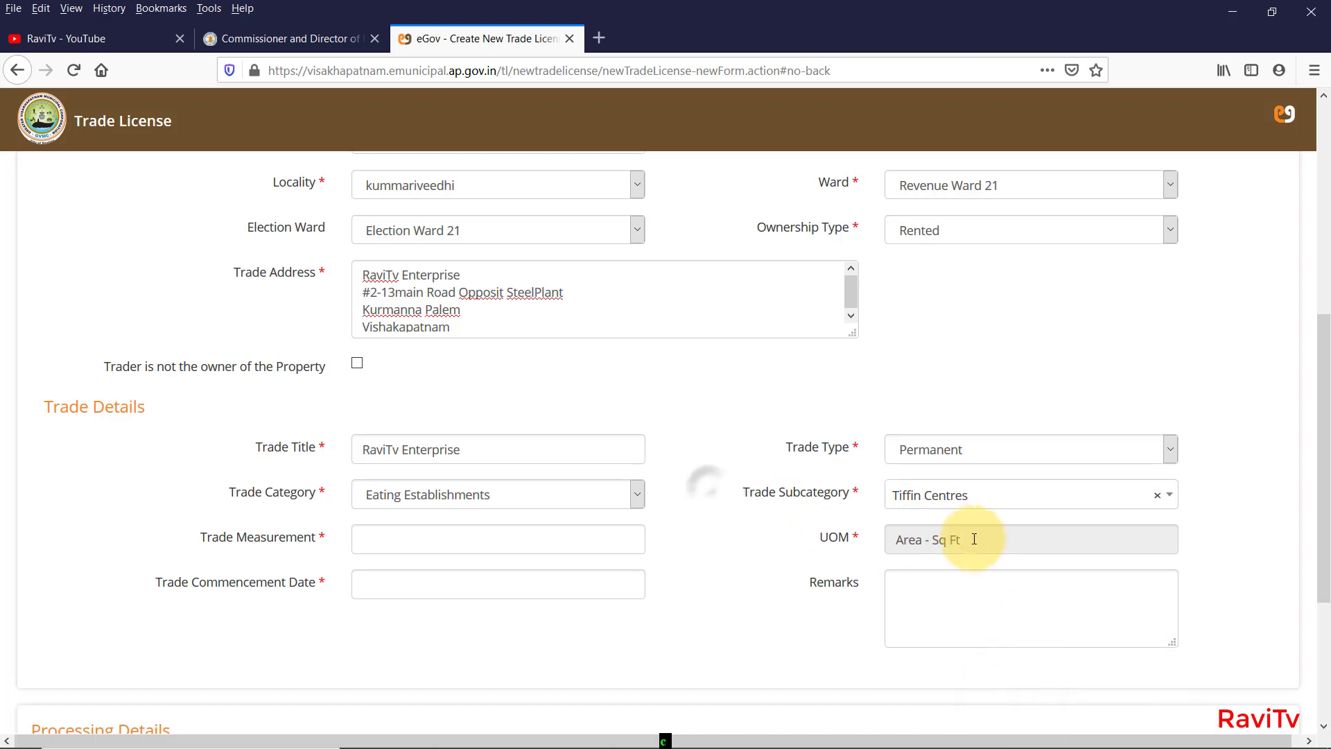
{"action": "left_click", "coordinate": [1019, 541]}
{"action": "left_click", "coordinate": [432, 540]}
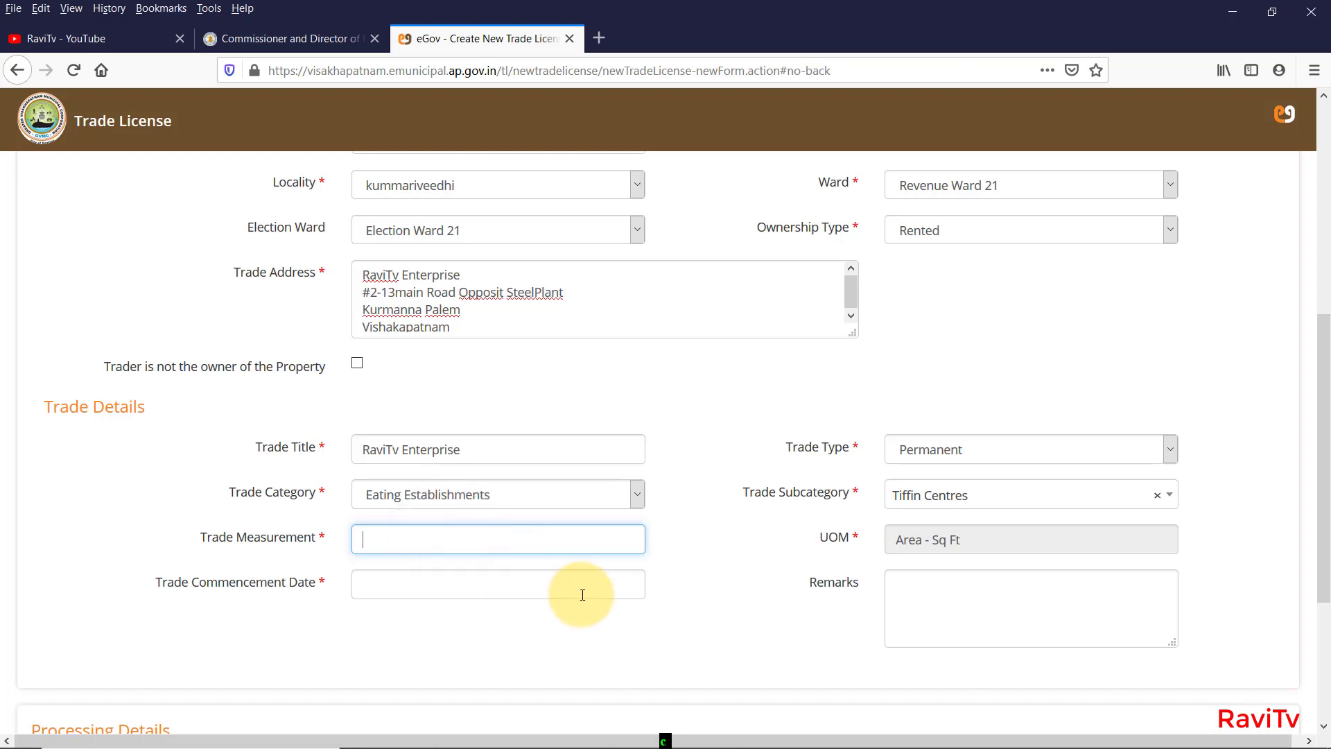
Enter 120 sq ft as the trade measurement.
{"action": "left_click", "coordinate": [277, 43]}
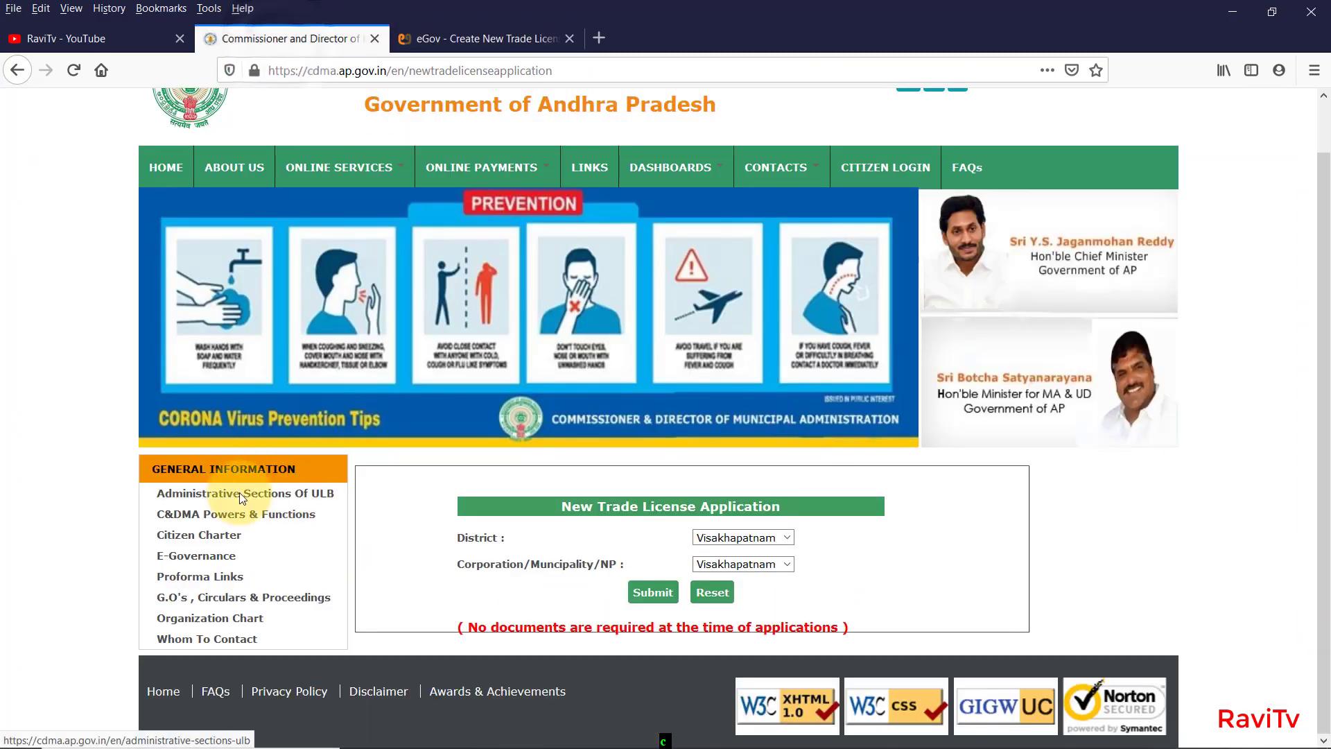
{"action": "key", "text": "ctrl+Tab"}
{"action": "left_click", "coordinate": [380, 539]}
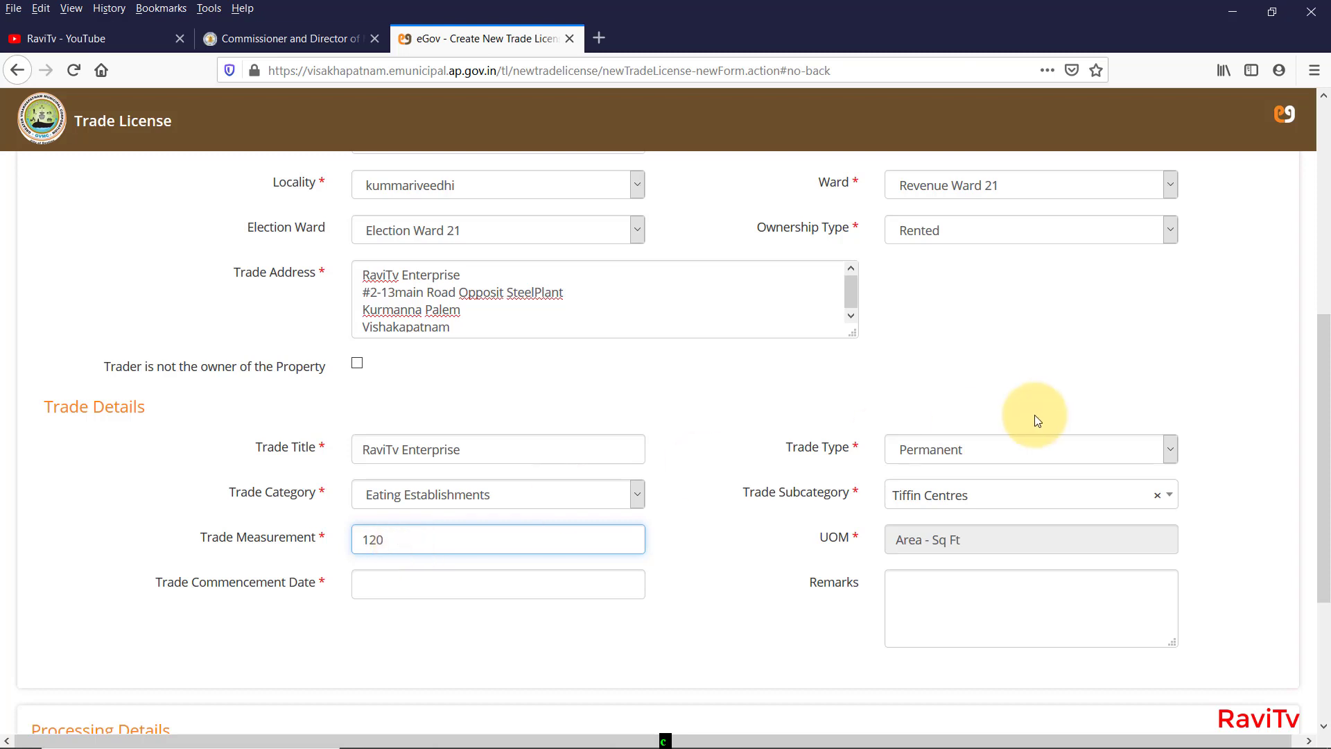
Set the trade commencement date to 12 August 2020 in the calendar.
{"action": "left_click", "coordinate": [403, 583]}
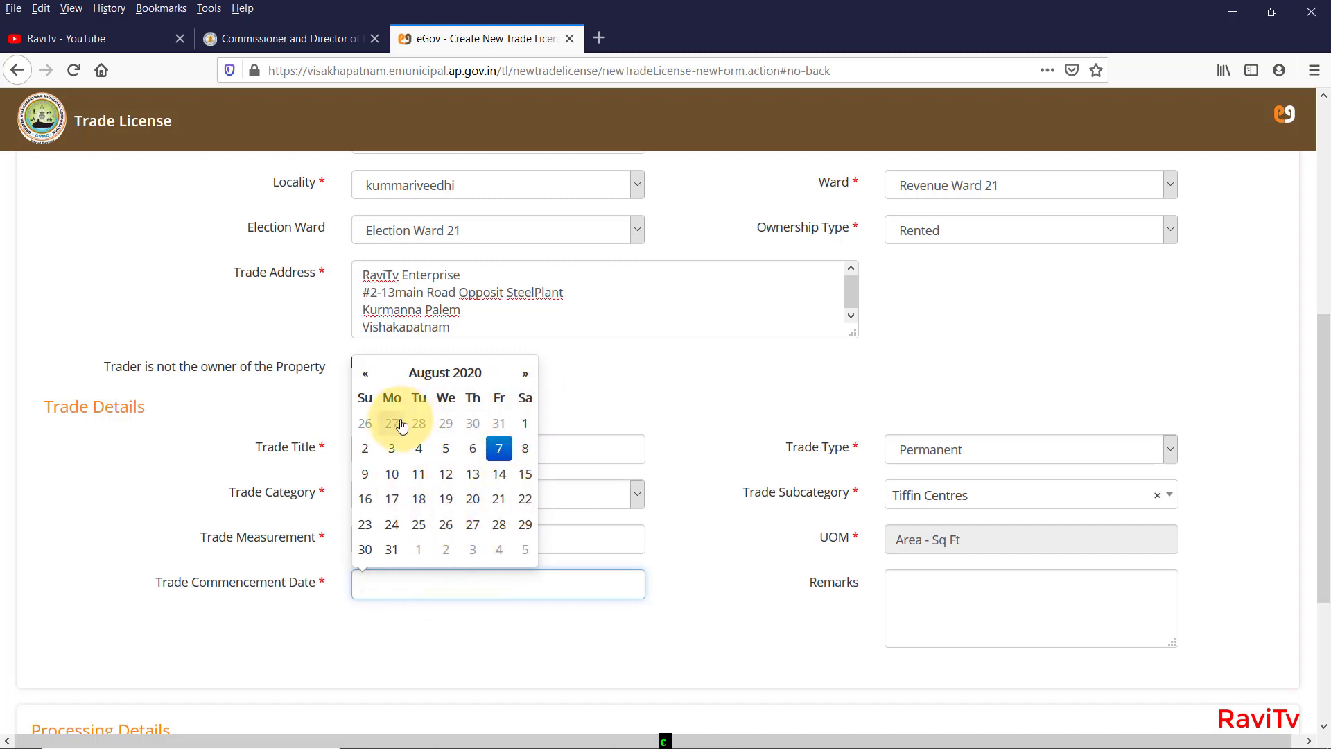
{"action": "scroll", "coordinate": [395, 409], "scroll_direction": "up", "scroll_amount": 3}
{"action": "left_click", "coordinate": [363, 466]}
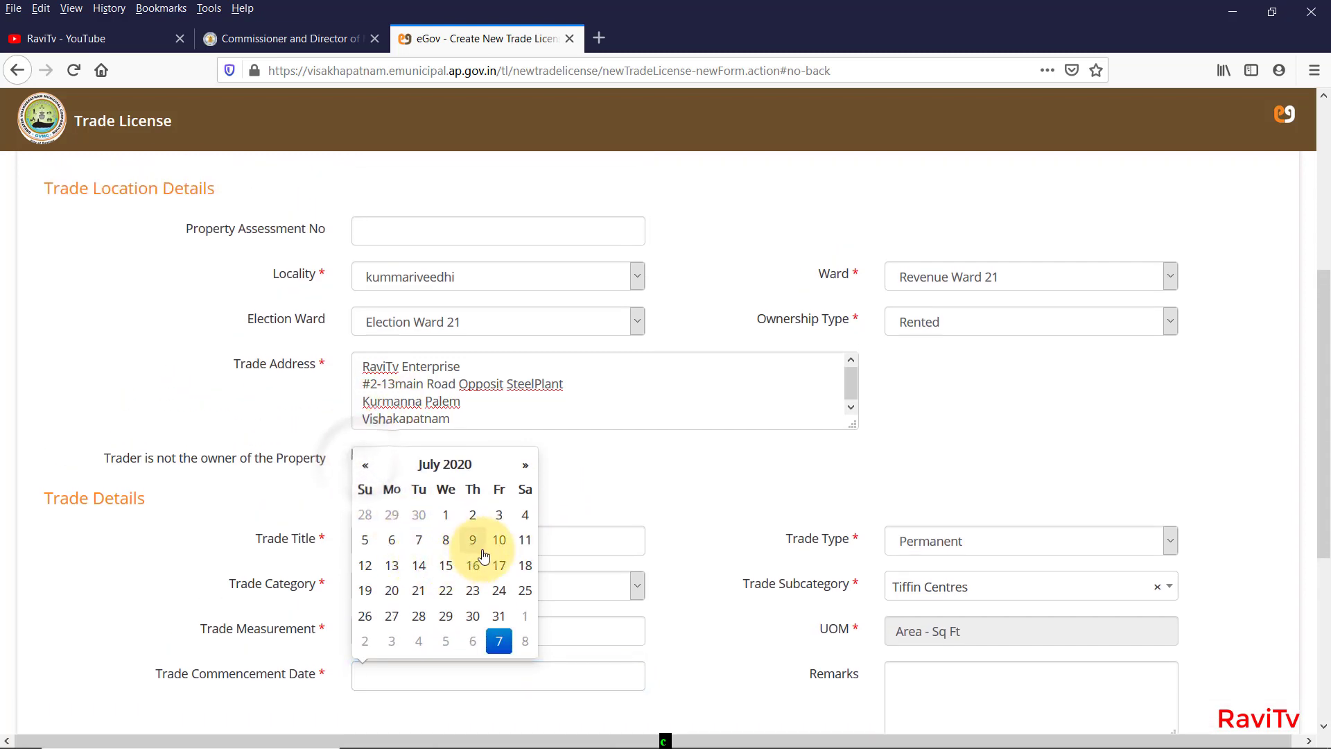
{"action": "left_click", "coordinate": [525, 464]}
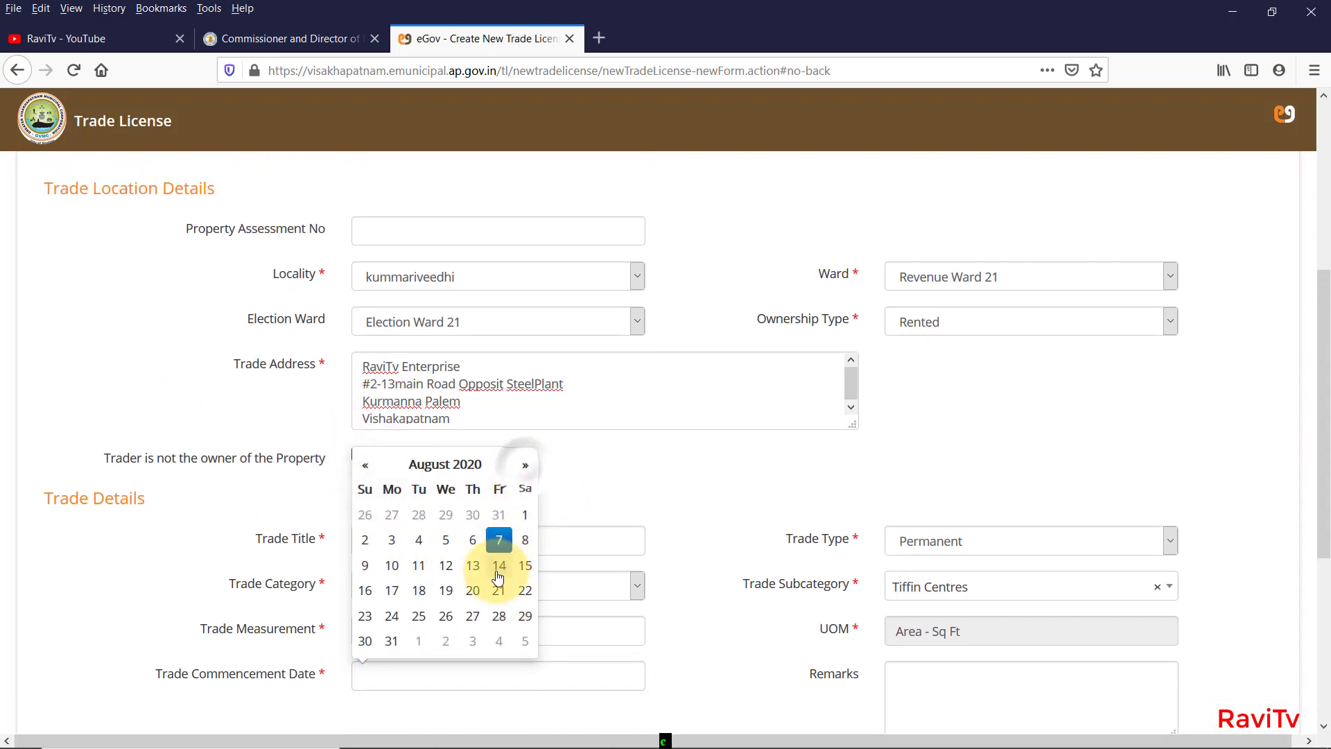
{"action": "left_click", "coordinate": [446, 565]}
{"action": "scroll", "coordinate": [717, 570], "scroll_direction": "down", "scroll_amount": 5}
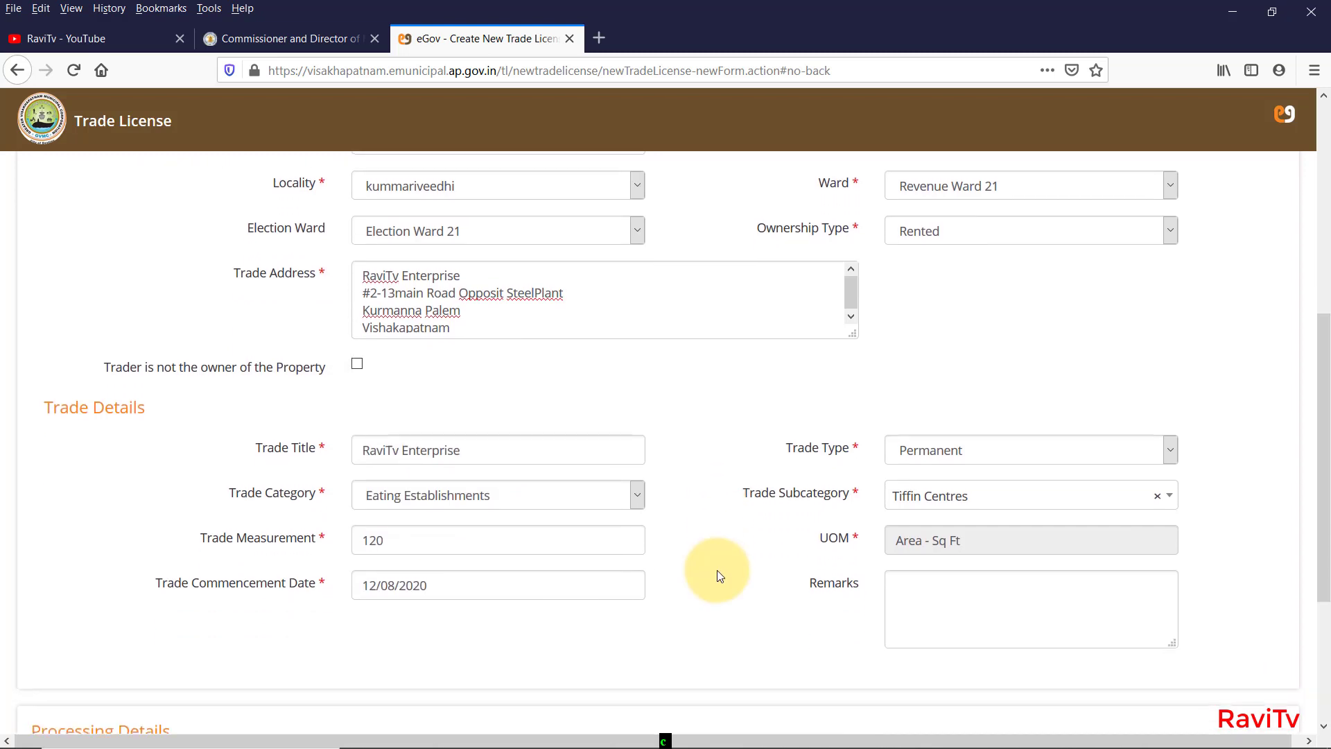
Add the remark 'Tiffin Center Establishment', then save the application and confirm.
{"action": "left_click", "coordinate": [945, 517]}
{"action": "left_click_drag", "start_coordinate": [853, 491], "coordinate": [643, 530]}
{"action": "scroll", "coordinate": [643, 530], "scroll_direction": "down", "scroll_amount": 4}
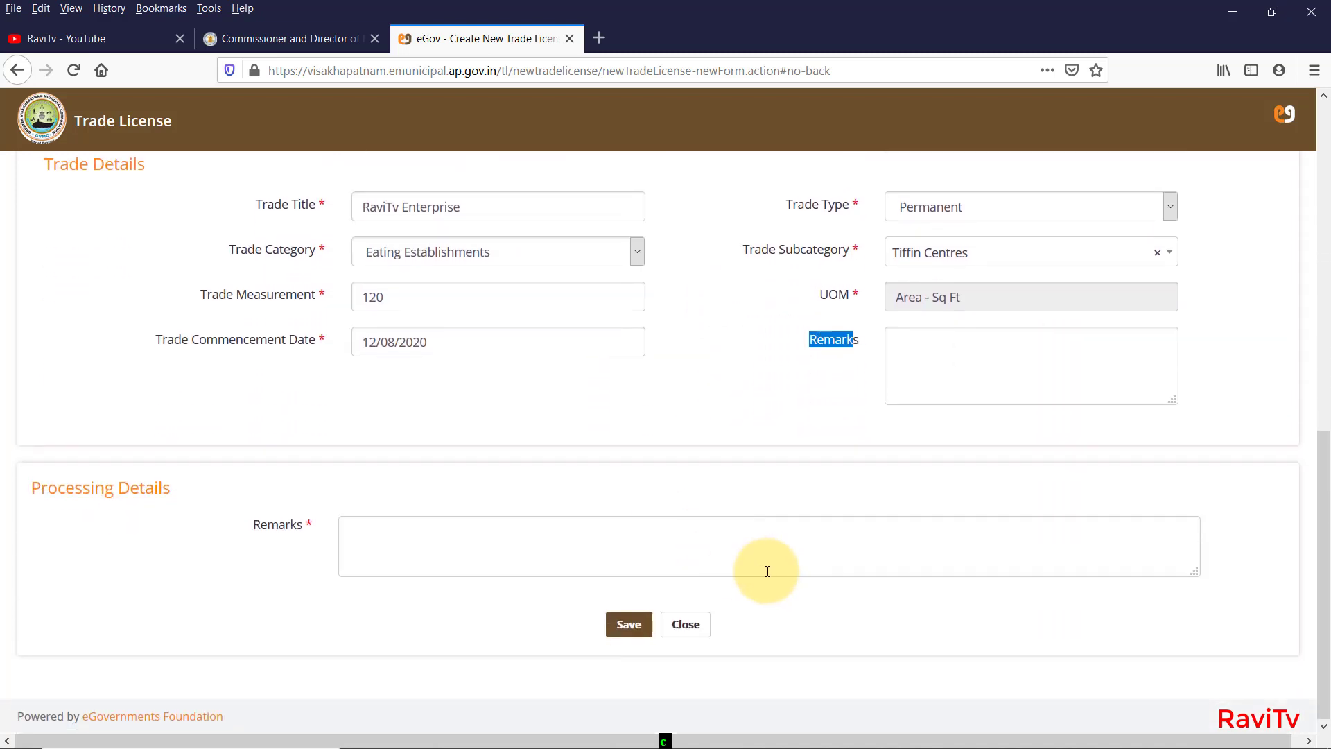
{"action": "left_click_drag", "start_coordinate": [305, 526], "coordinate": [226, 531]}
{"action": "left_click", "coordinate": [135, 487]}
{"action": "left_click", "coordinate": [420, 530]}
{"action": "type", "text": "Tiffin Center Establishment"}
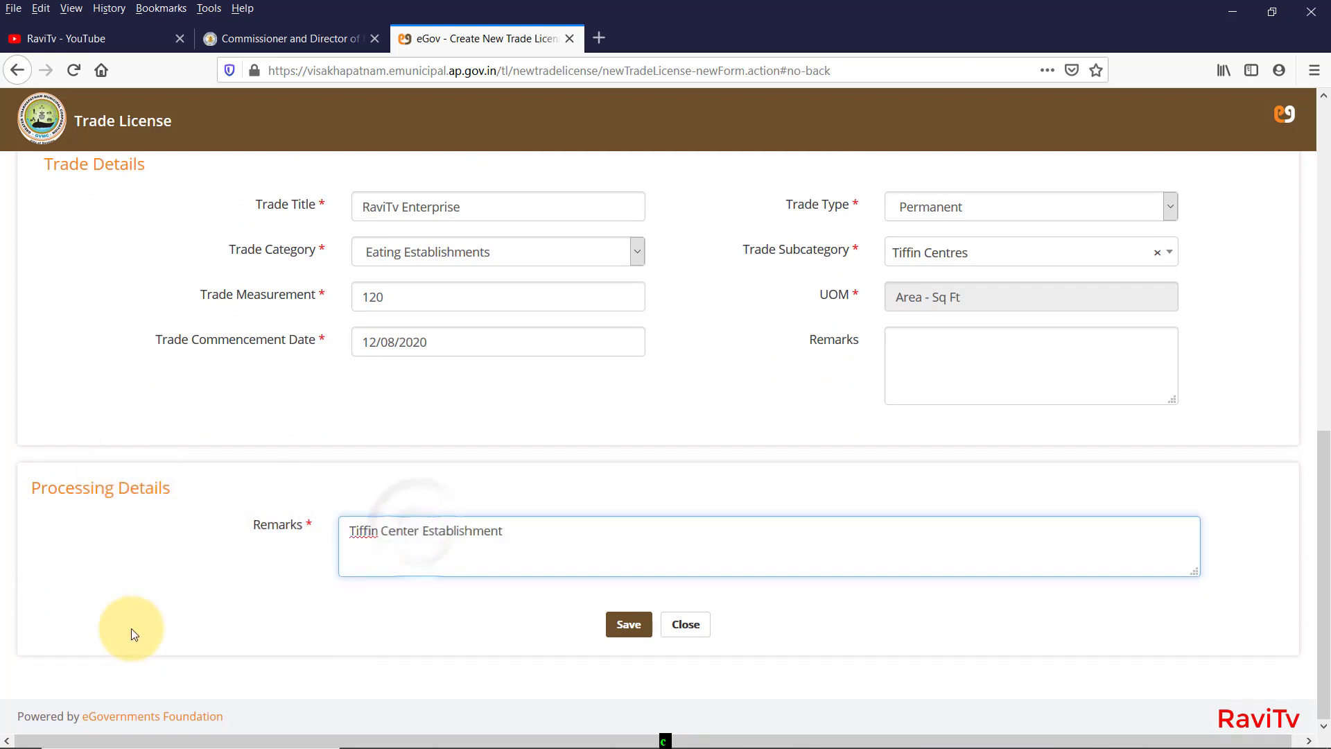
{"action": "left_click", "coordinate": [626, 626]}
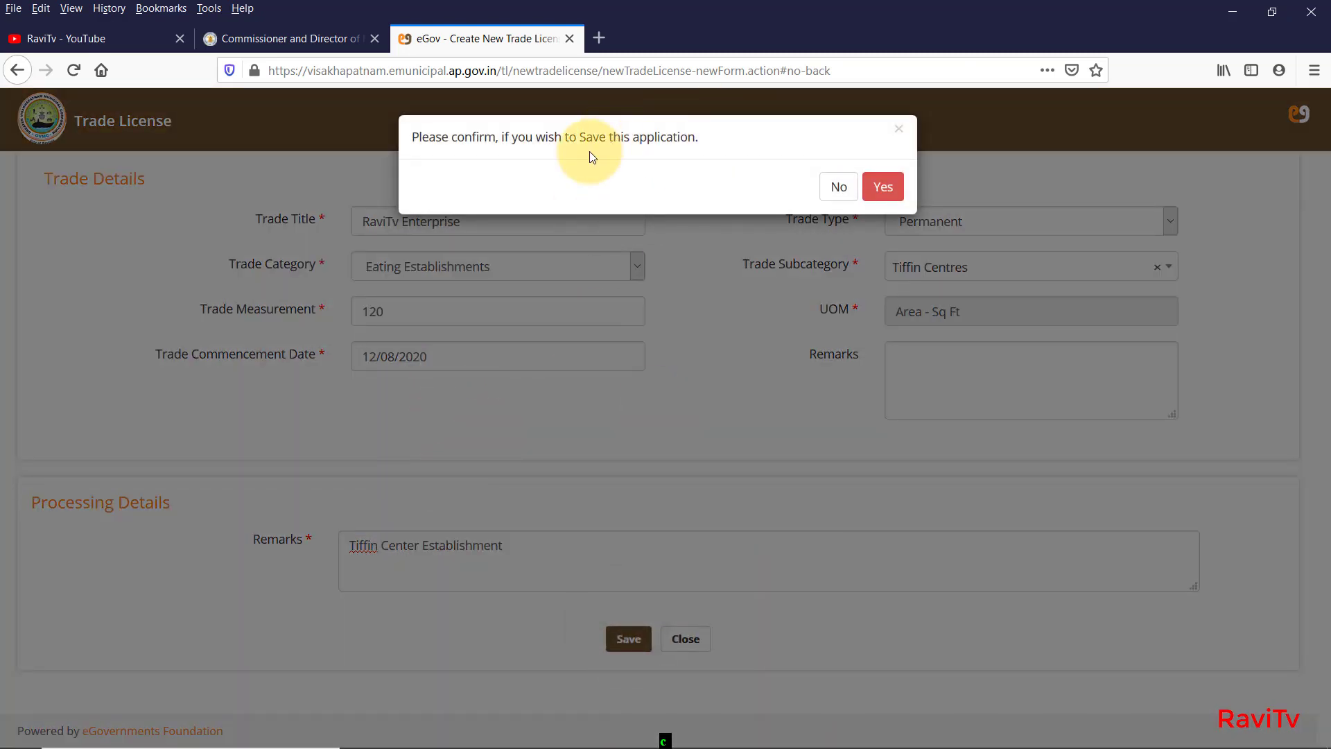
{"action": "left_click", "coordinate": [882, 186]}
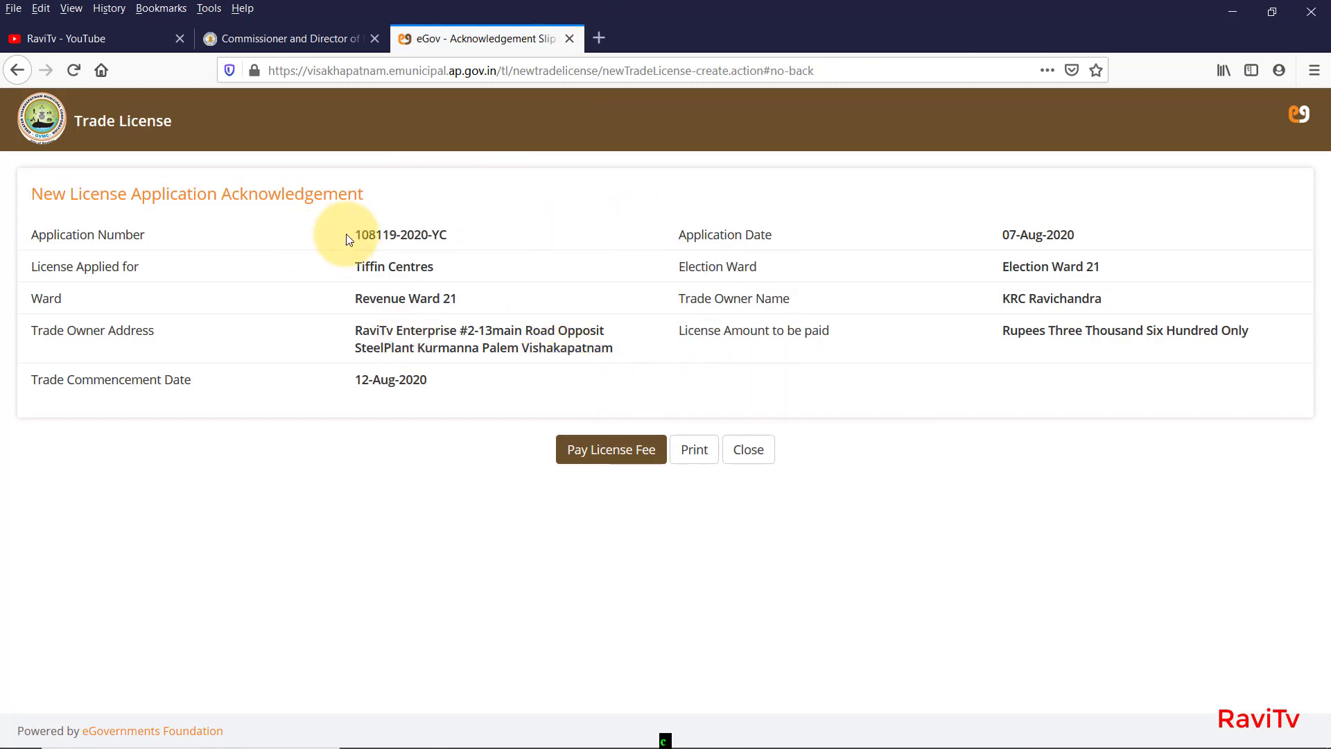
Copy the application number from the acknowledgement slip.
{"action": "left_click_drag", "start_coordinate": [358, 234], "coordinate": [478, 236]}
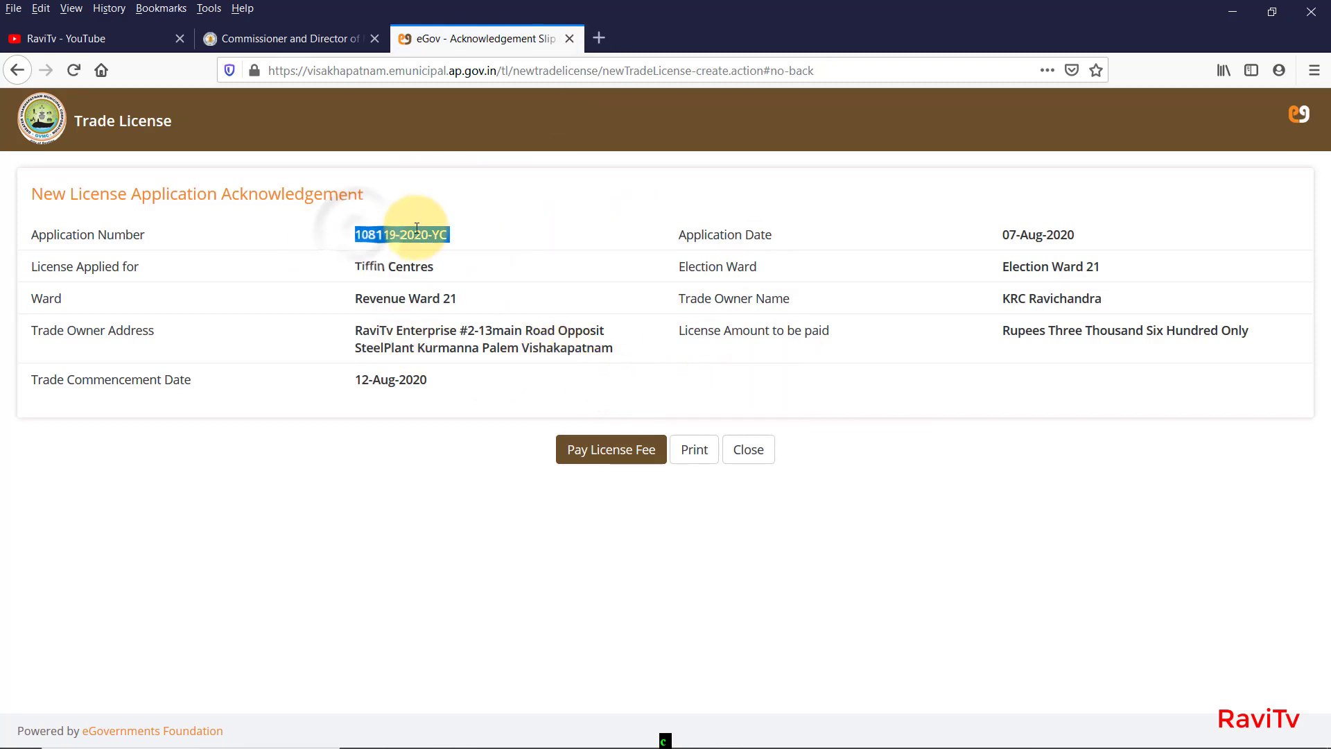
{"action": "right_click", "coordinate": [416, 232]}
{"action": "left_click", "coordinate": [475, 239]}
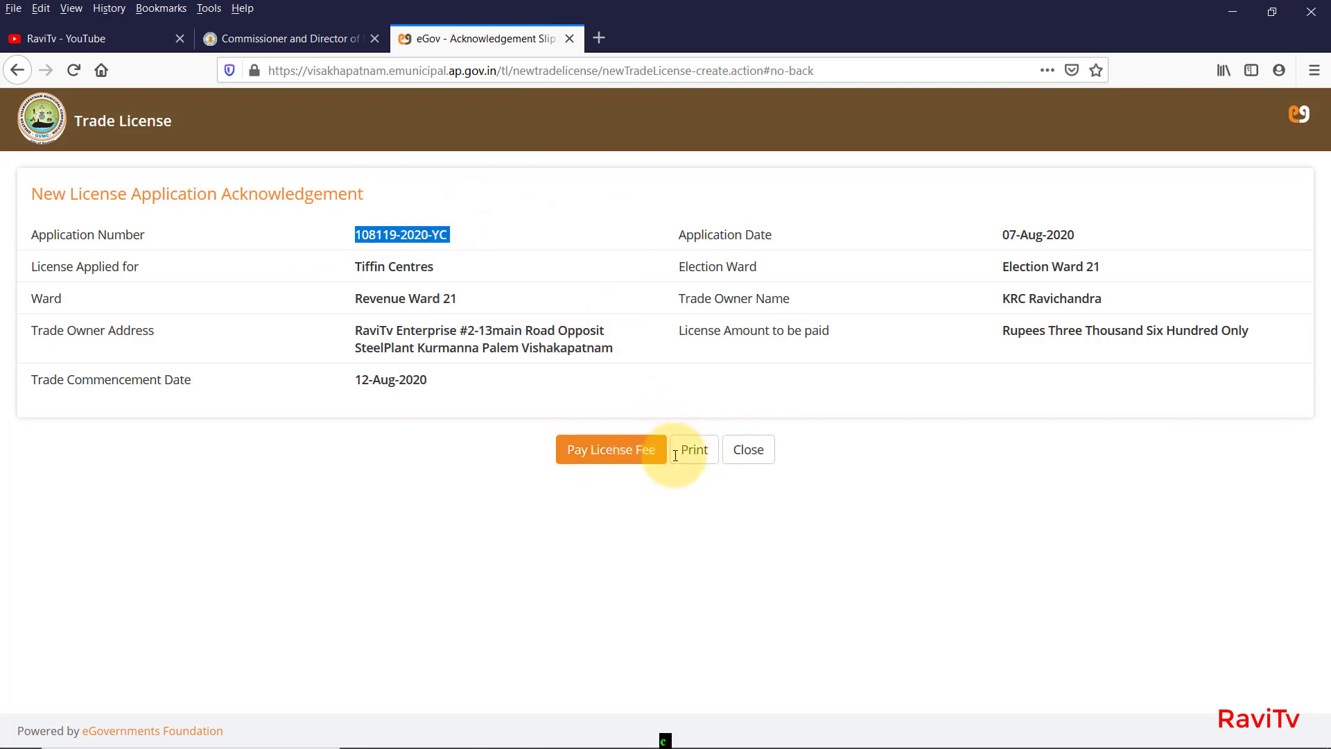
{"action": "left_click_drag", "start_coordinate": [1278, 405], "coordinate": [274, 227]}
{"action": "left_click", "coordinate": [314, 244]}
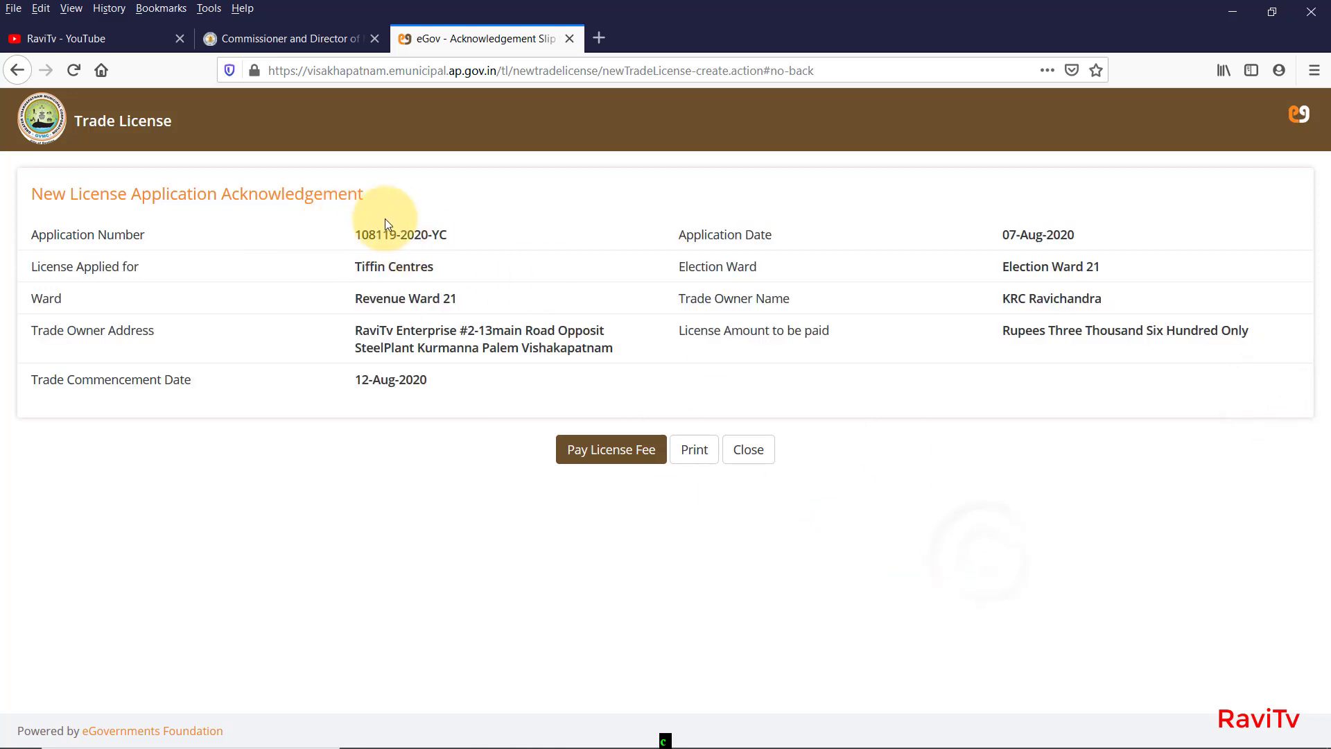
{"action": "triple_click", "coordinate": [484, 226]}
{"action": "triple_click", "coordinate": [364, 245]}
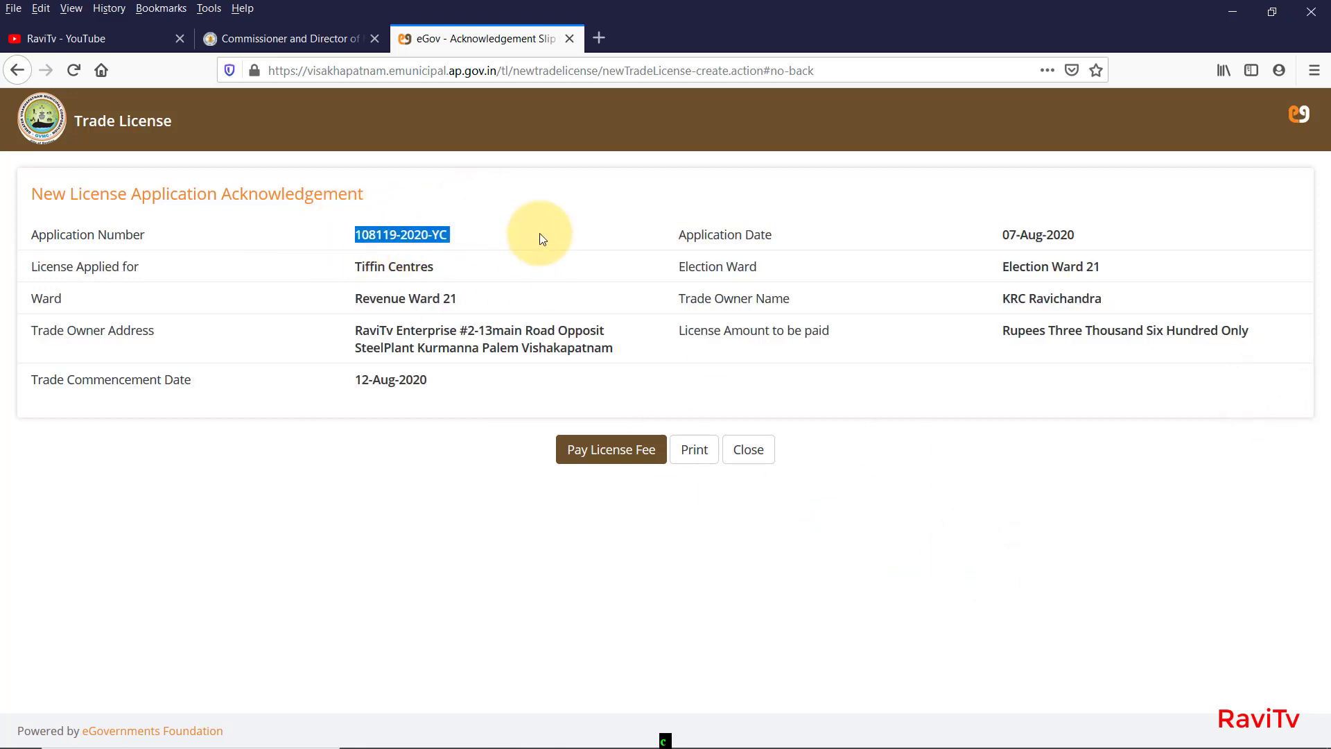
Print the acknowledgement slip to PDF as trade license.pdf, check it, and close the viewer.
{"action": "left_click", "coordinate": [692, 452]}
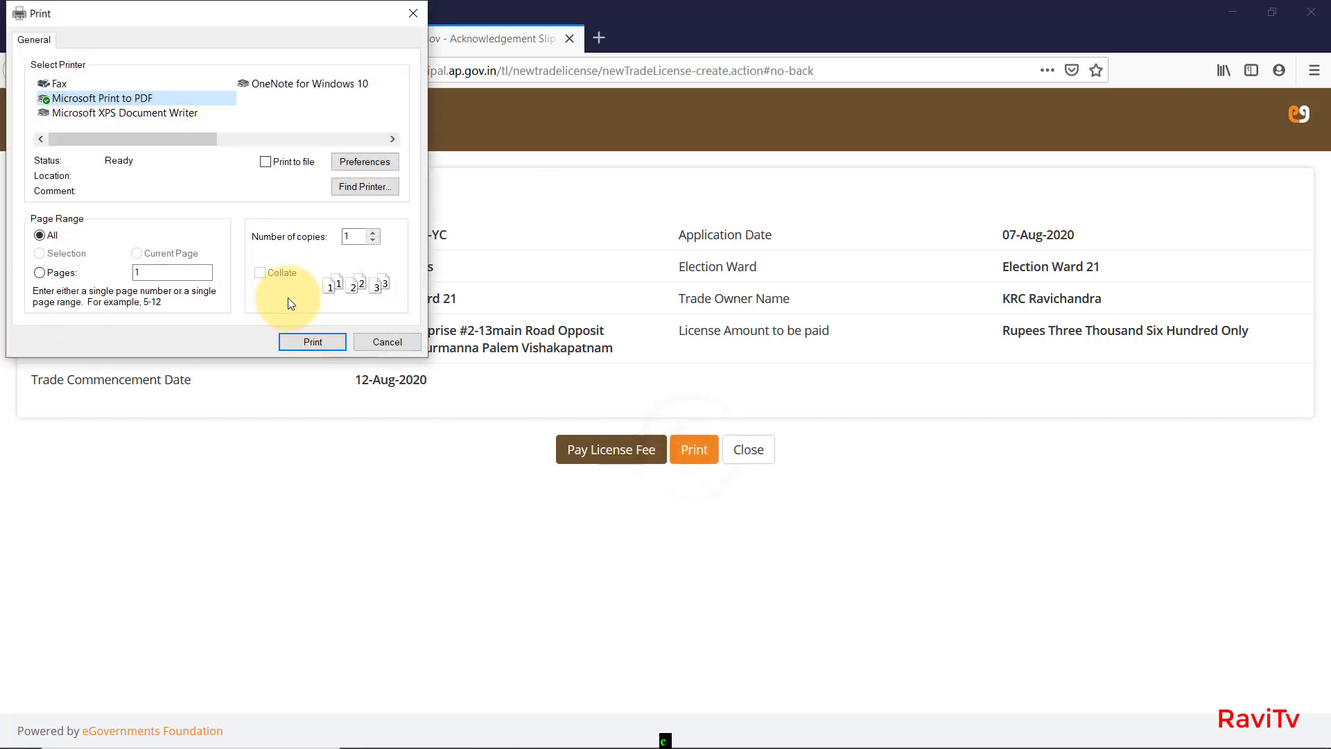
{"action": "left_click", "coordinate": [313, 341]}
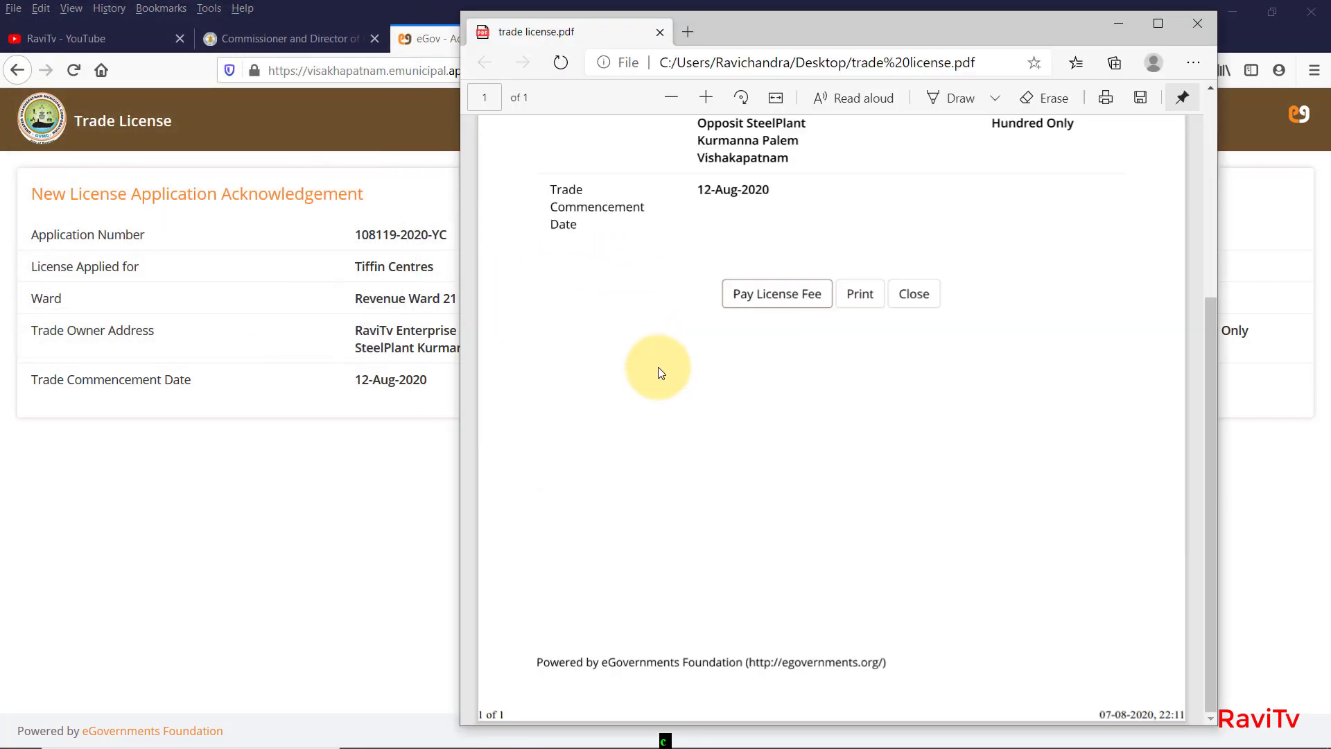
{"action": "scroll", "coordinate": [658, 368], "scroll_direction": "up", "scroll_amount": 5}
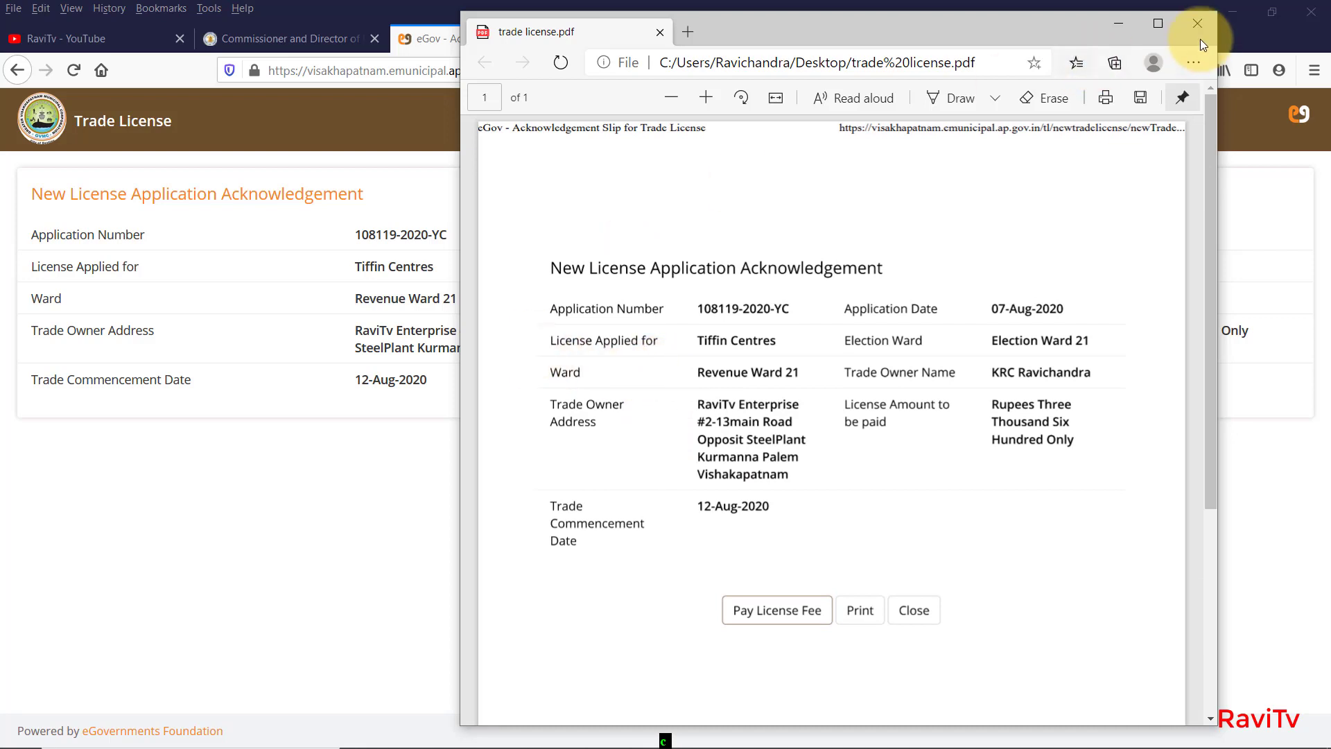
{"action": "left_click", "coordinate": [1196, 25]}
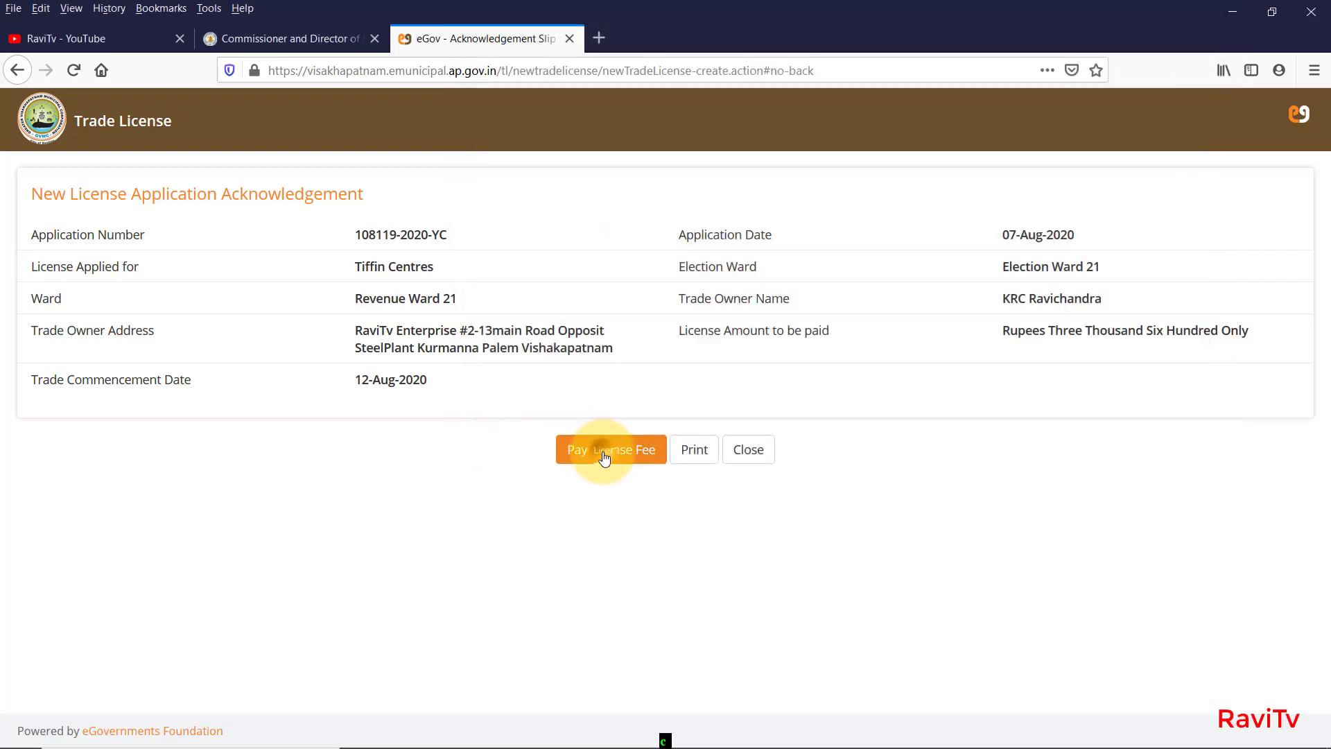
Open Pay License Fee and note the 3600 total balance due.
{"action": "left_click", "coordinate": [605, 455]}
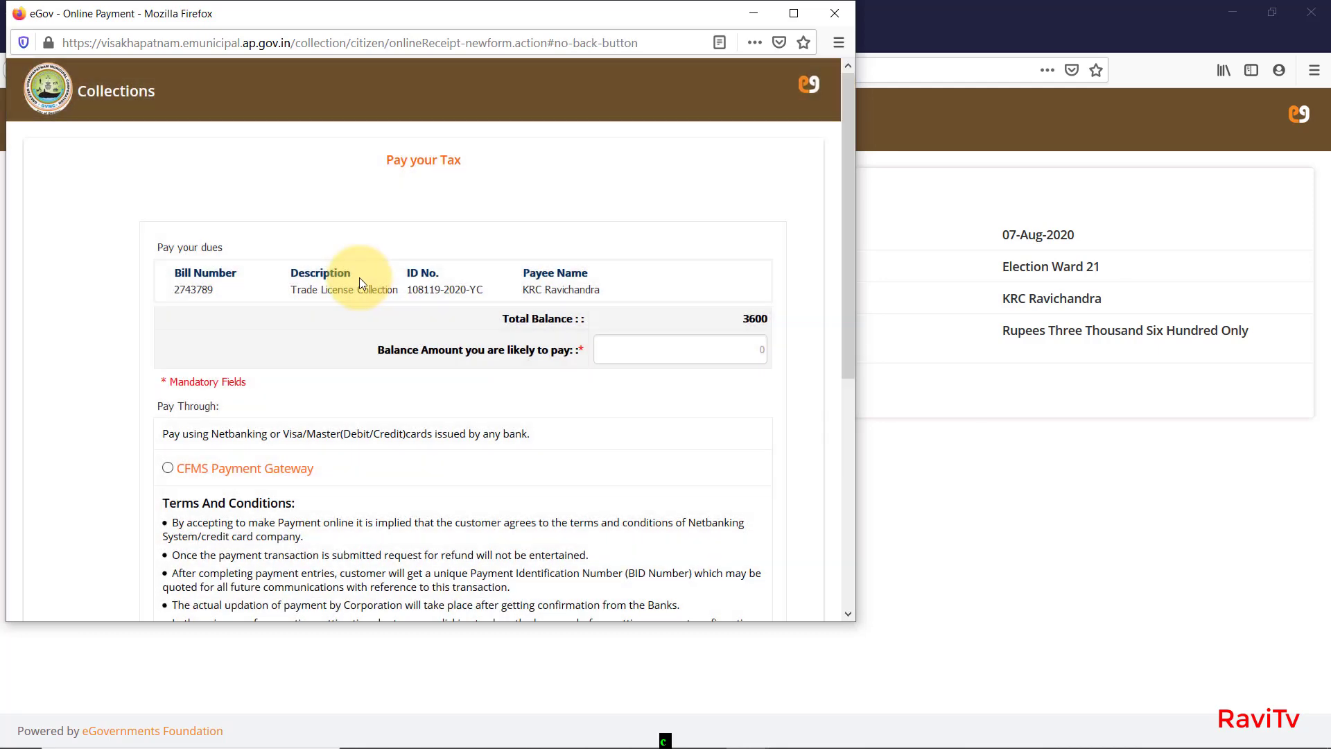
{"action": "left_click_drag", "start_coordinate": [614, 292], "coordinate": [607, 274]}
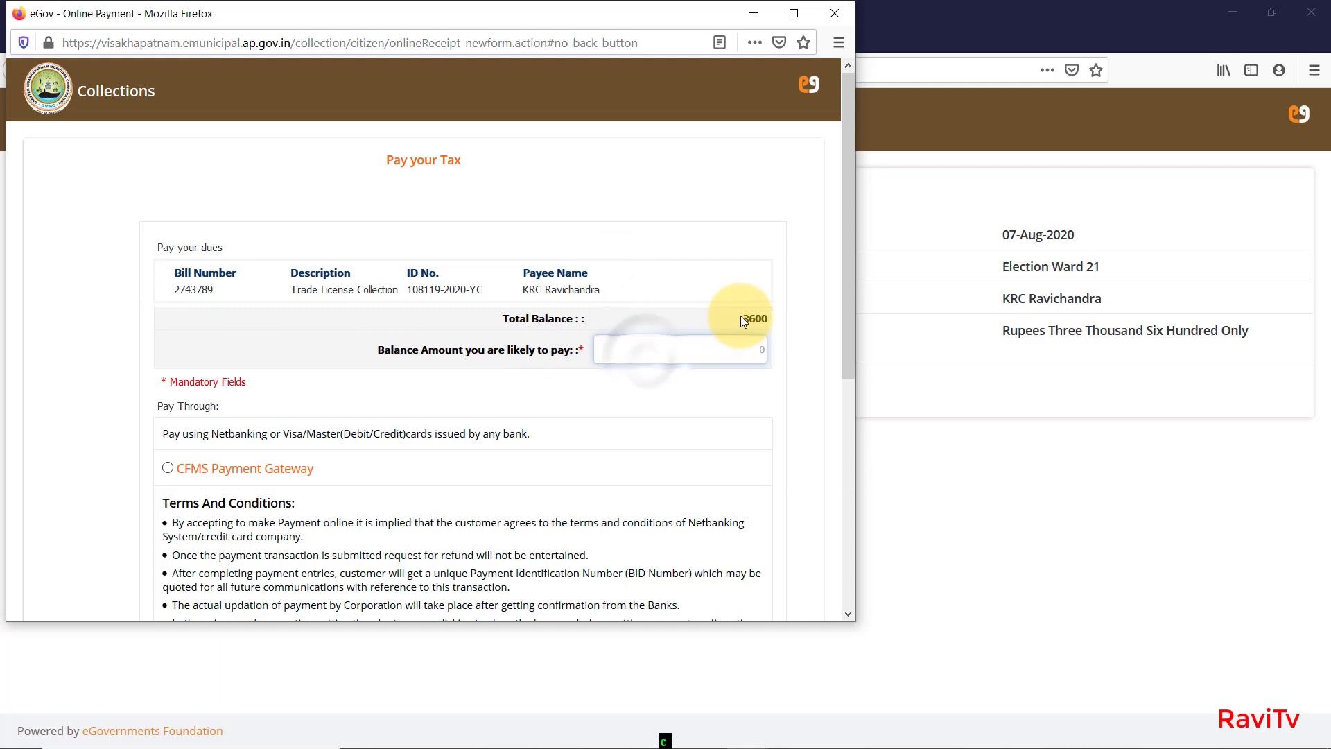
{"action": "left_click_drag", "start_coordinate": [739, 318], "coordinate": [787, 334]}
{"action": "double_click", "coordinate": [767, 319]}
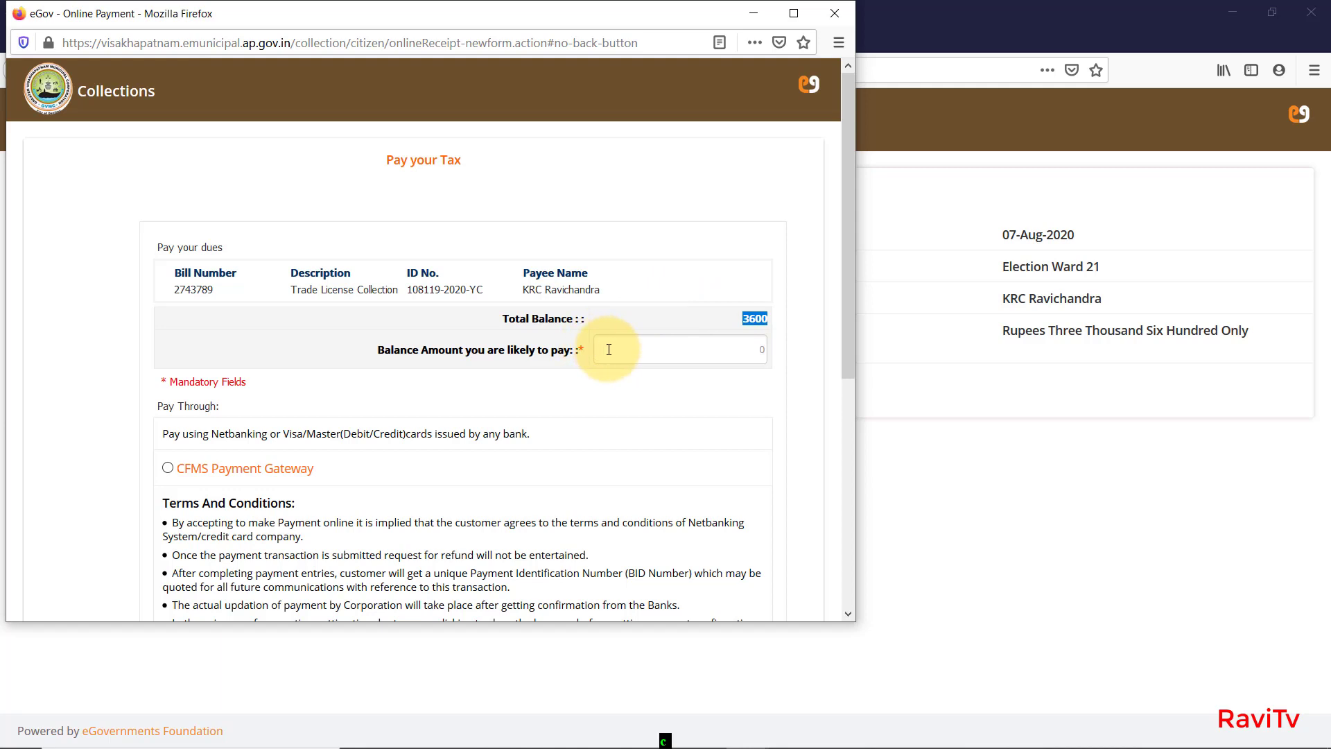
Pay 3600 online through the CFMS Payment Gateway after agreeing to the terms.
{"action": "scroll", "coordinate": [223, 445], "scroll_direction": "down", "scroll_amount": 3}
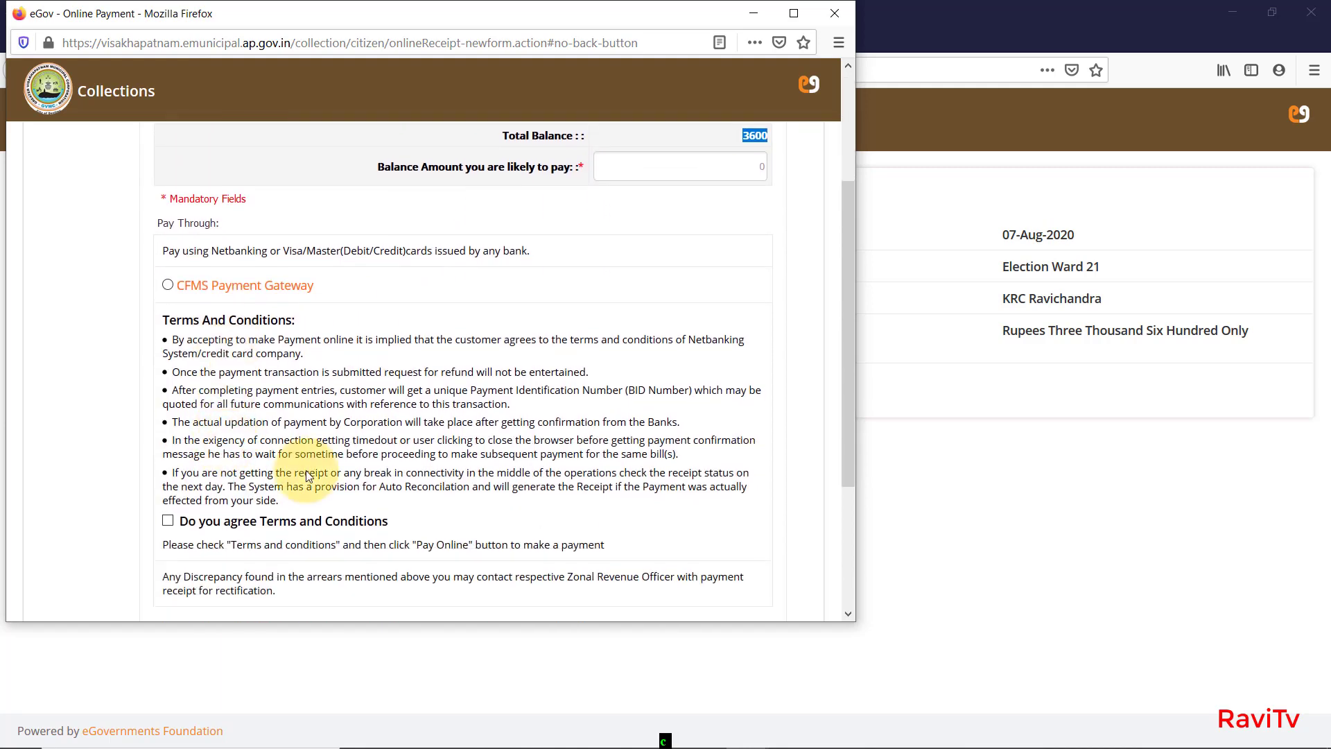
{"action": "left_click", "coordinate": [167, 285]}
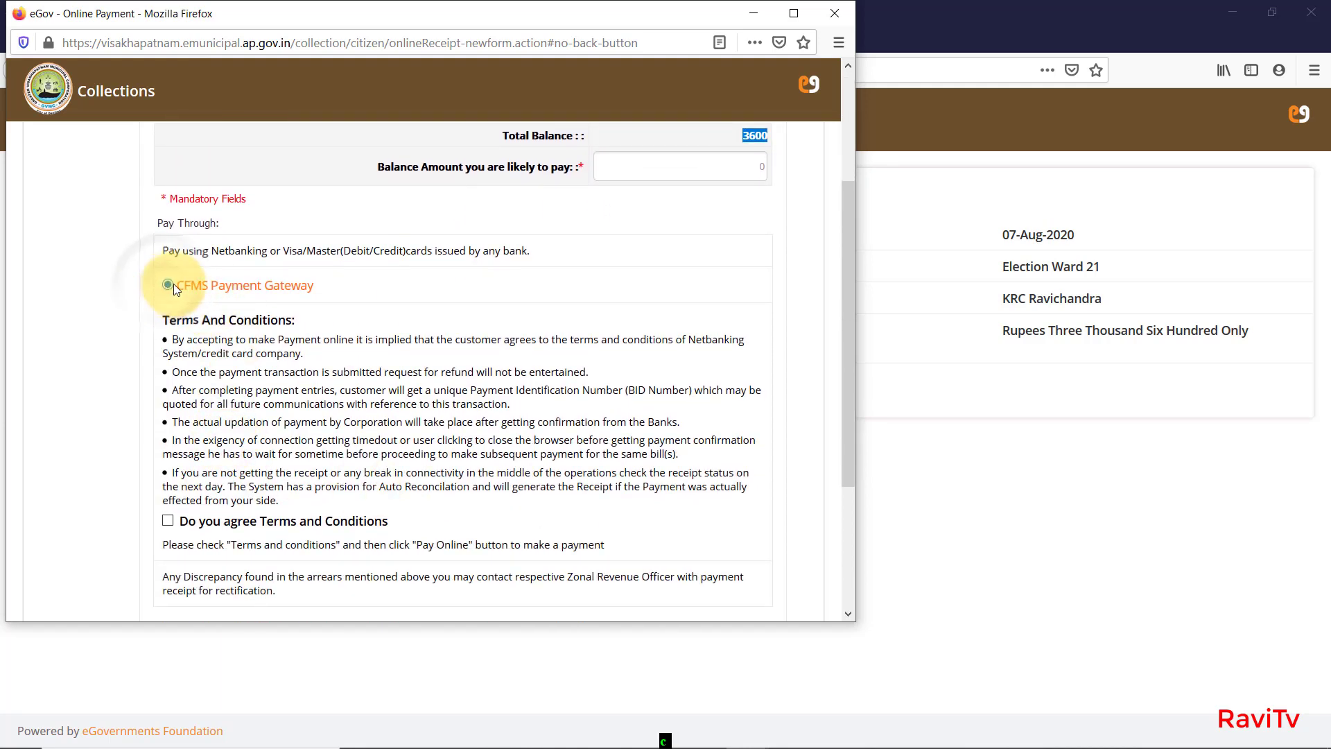
{"action": "scroll", "coordinate": [179, 491], "scroll_direction": "down", "scroll_amount": 2}
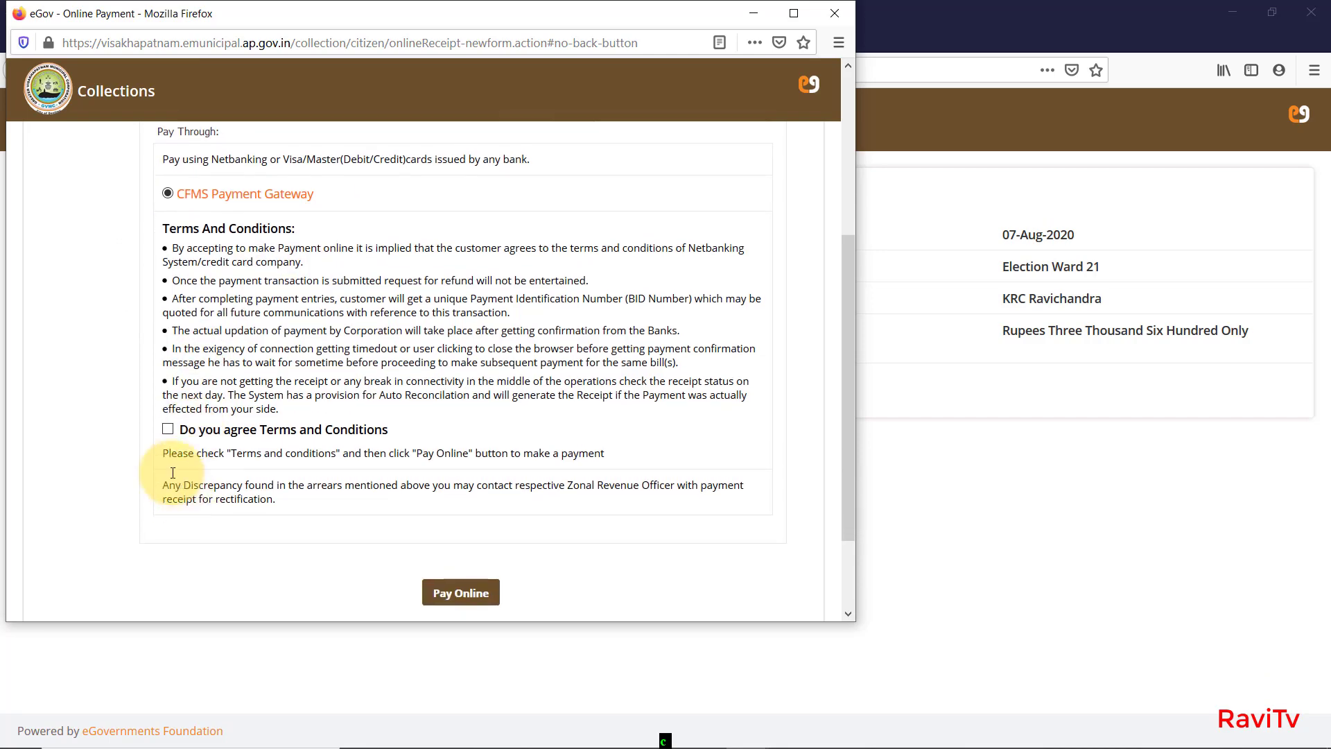
{"action": "left_click", "coordinate": [168, 430]}
{"action": "scroll", "coordinate": [452, 539], "scroll_direction": "down", "scroll_amount": 2}
{"action": "left_click", "coordinate": [451, 501]}
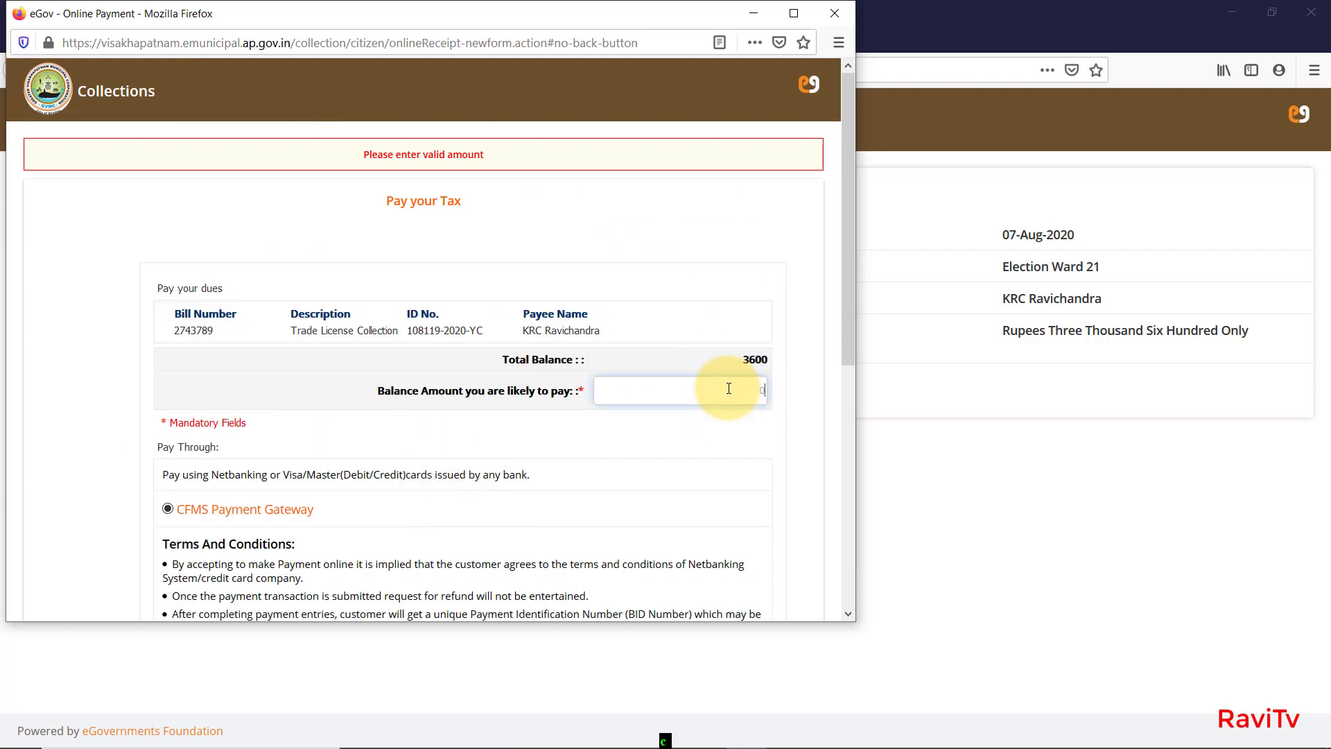
{"action": "type", "text": "600"}
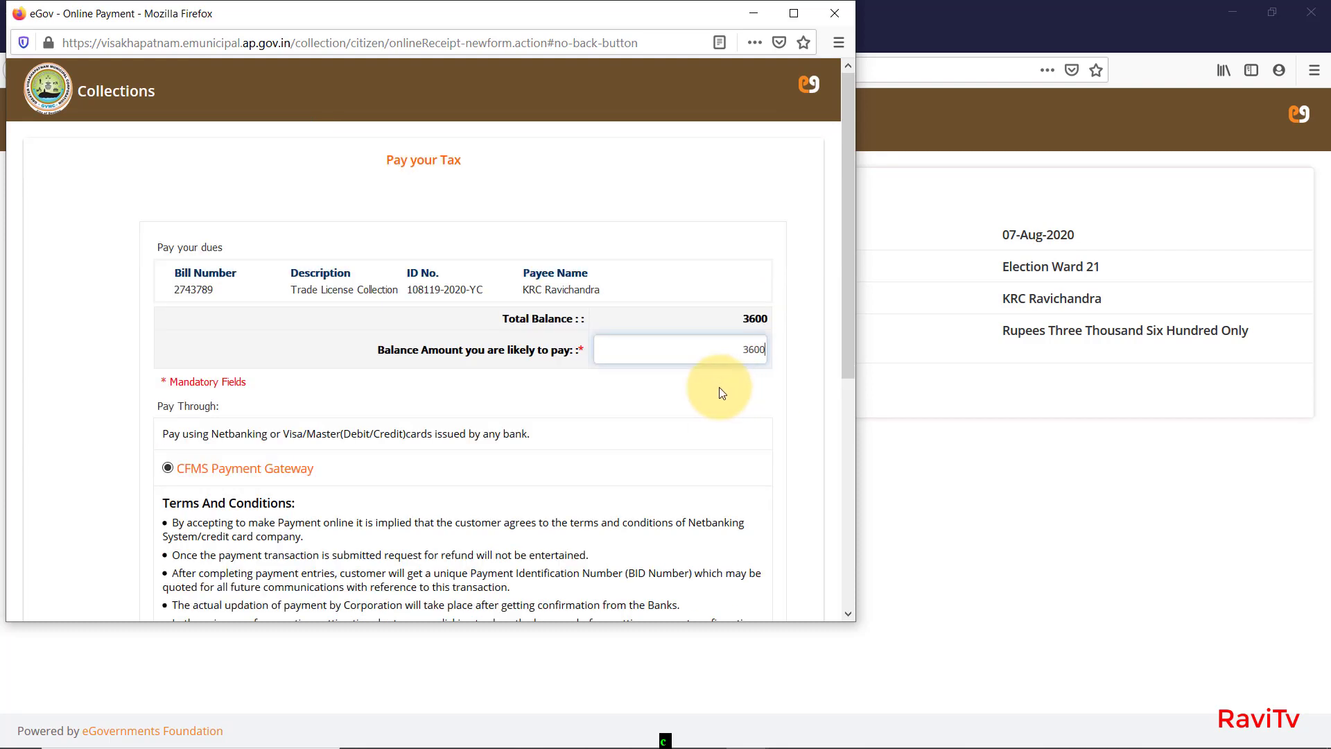
{"action": "left_click", "coordinate": [822, 396]}
{"action": "scroll", "coordinate": [810, 406], "scroll_direction": "down", "scroll_amount": 3}
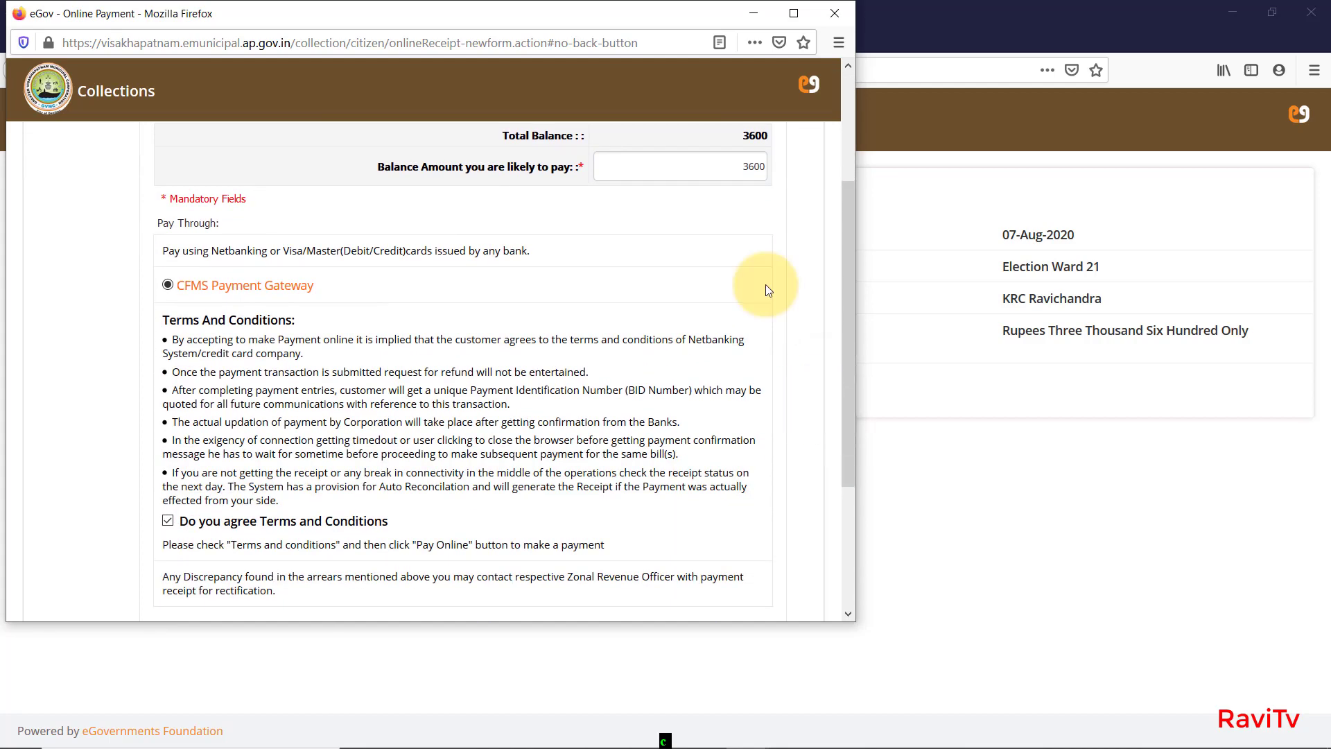
{"action": "scroll", "coordinate": [582, 282], "scroll_direction": "up", "scroll_amount": 3}
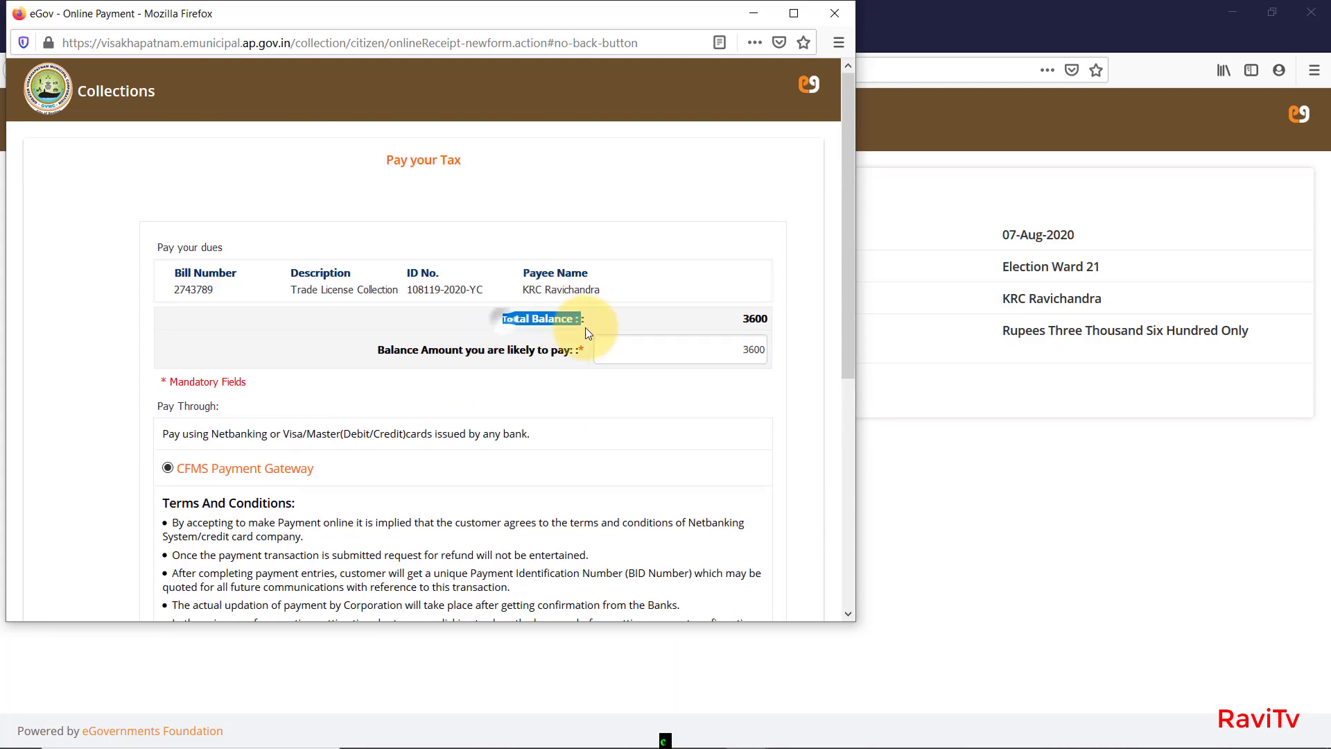
{"action": "scroll", "coordinate": [581, 327], "scroll_direction": "down", "scroll_amount": 6}
{"action": "left_click", "coordinate": [460, 478]}
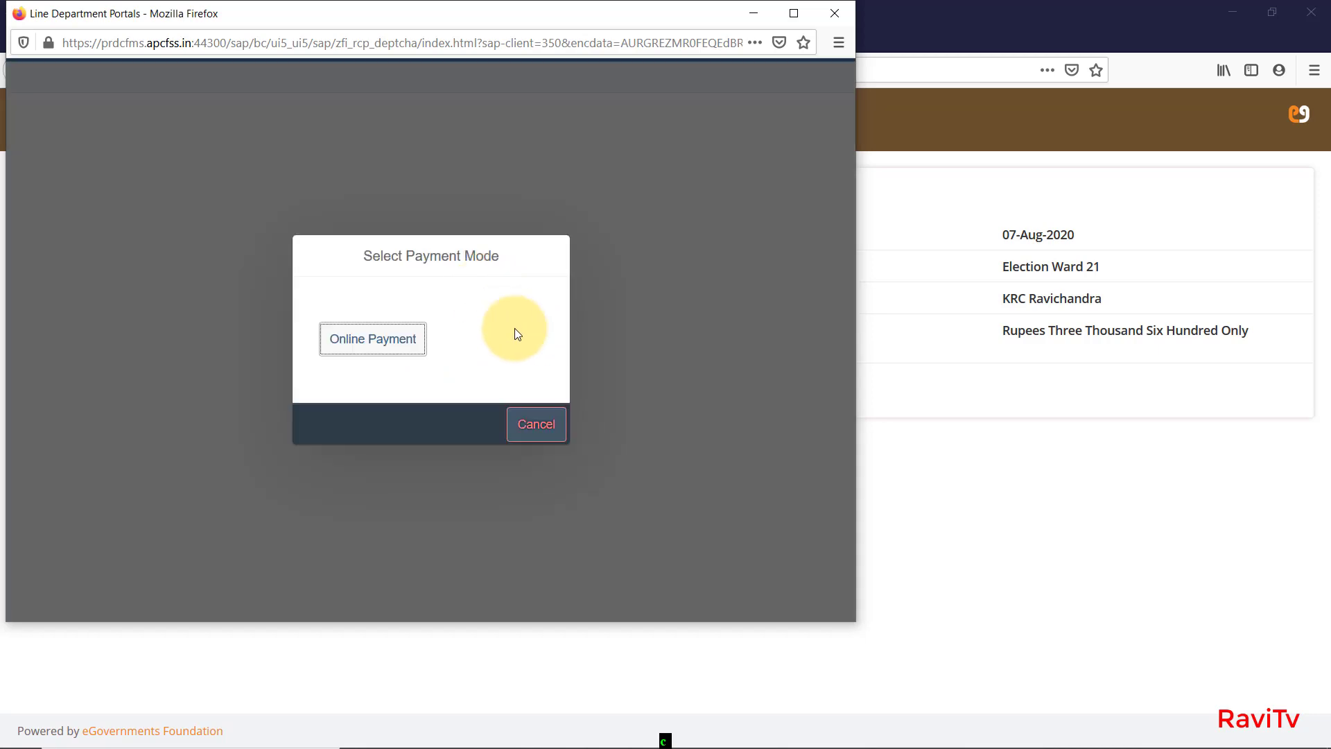
Choose Online Payment as the payment mode to reach the SBI MOPS payment options.
{"action": "left_click", "coordinate": [387, 350]}
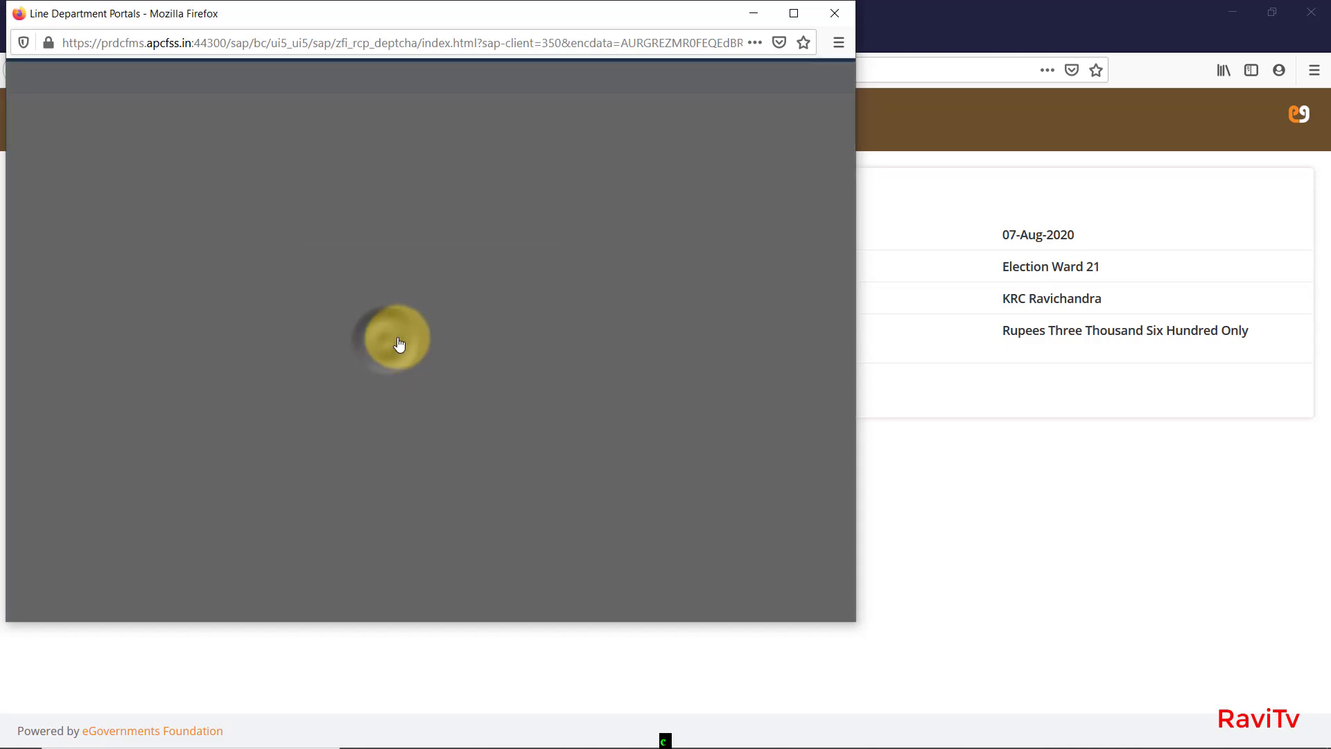
{"action": "left_click_drag", "start_coordinate": [457, 362], "coordinate": [262, 268]}
{"action": "left_click", "coordinate": [238, 351]}
{"action": "left_click", "coordinate": [252, 397]}
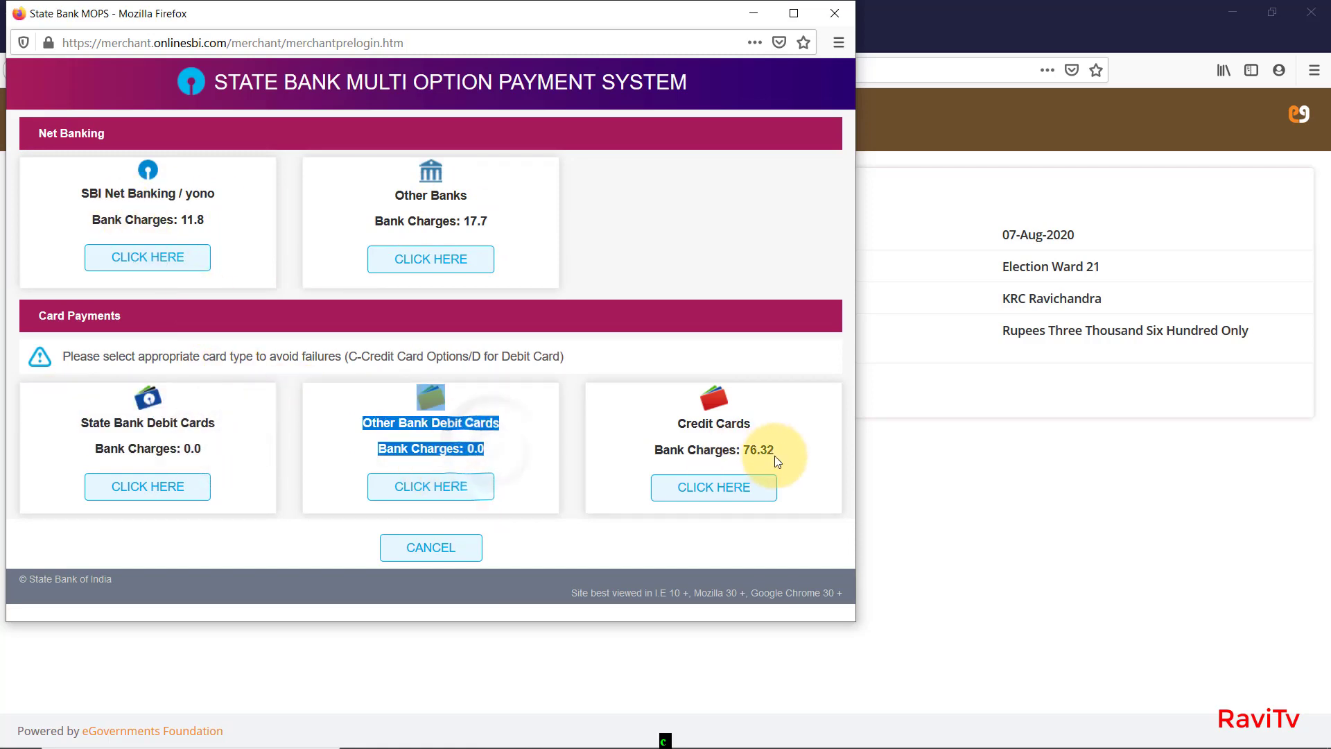
{"action": "left_click", "coordinate": [579, 473]}
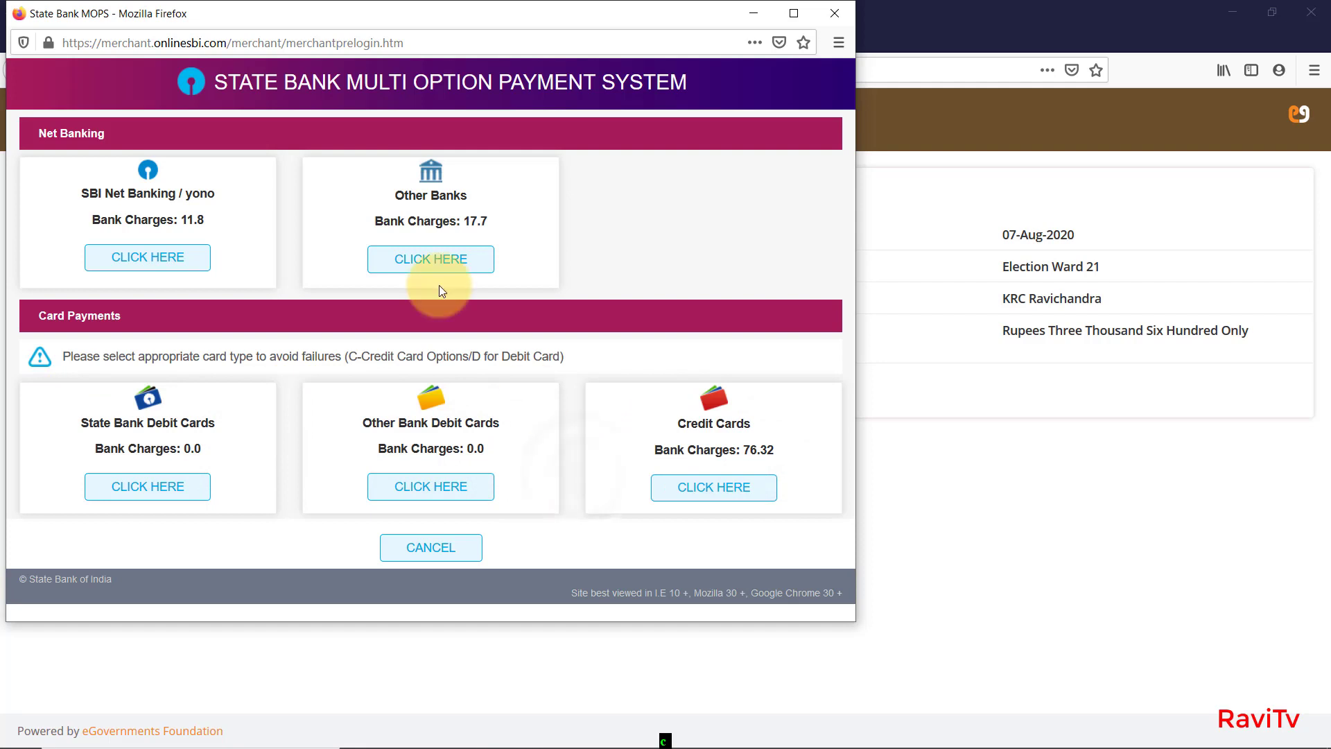
Leave the payment window, copy the application number, and return to the CDMA Renewal of Trade Licence tab.
{"action": "key", "text": "alt+Tab"}
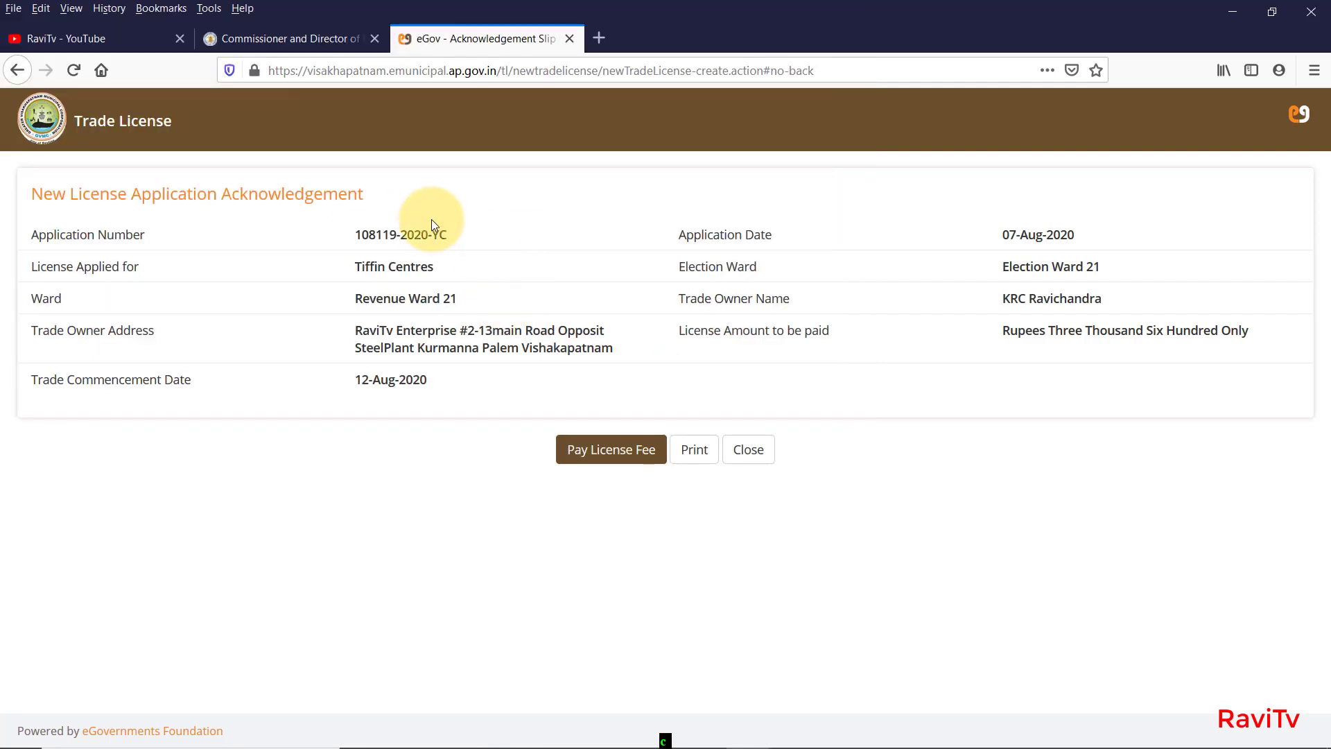
{"action": "left_click_drag", "start_coordinate": [460, 236], "coordinate": [371, 234]}
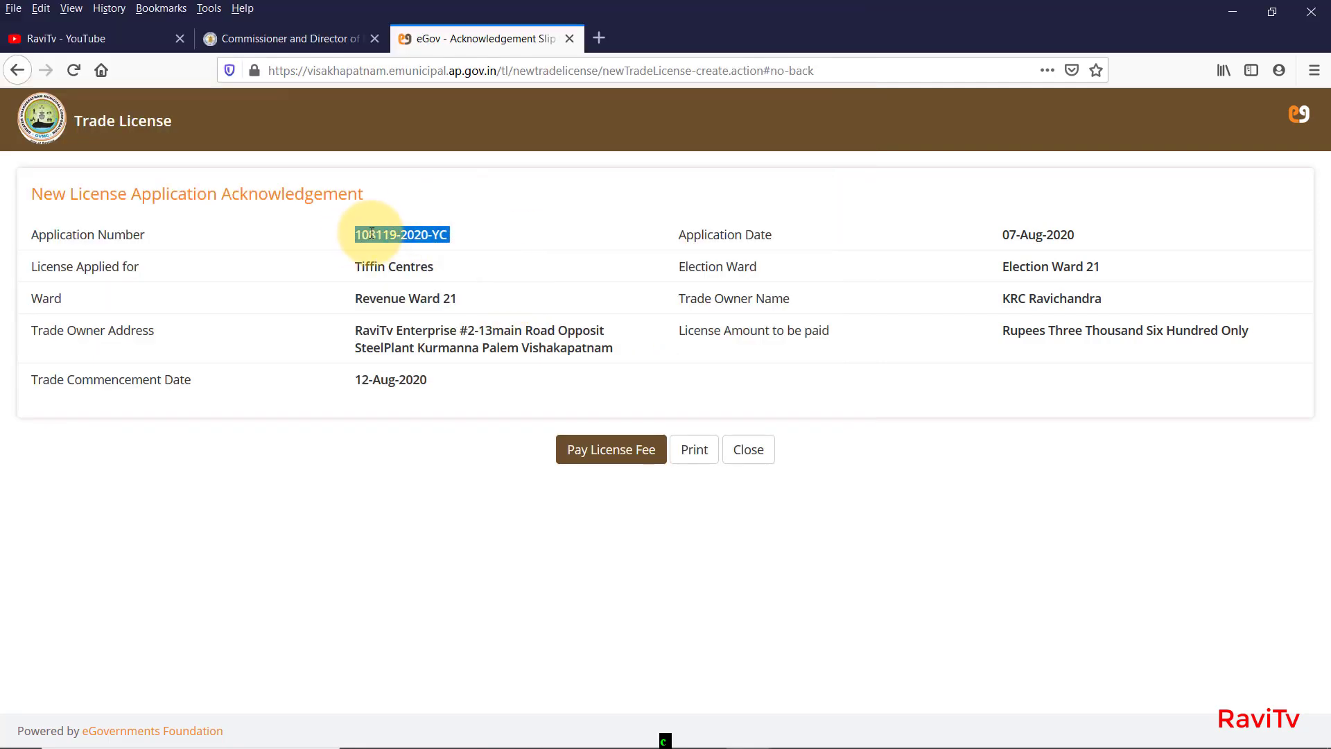
{"action": "right_click", "coordinate": [358, 237]}
{"action": "left_click", "coordinate": [413, 244]}
{"action": "left_click", "coordinate": [306, 36]}
{"action": "mouse_move", "coordinate": [340, 168]}
{"action": "mouse_move", "coordinate": [392, 340]}
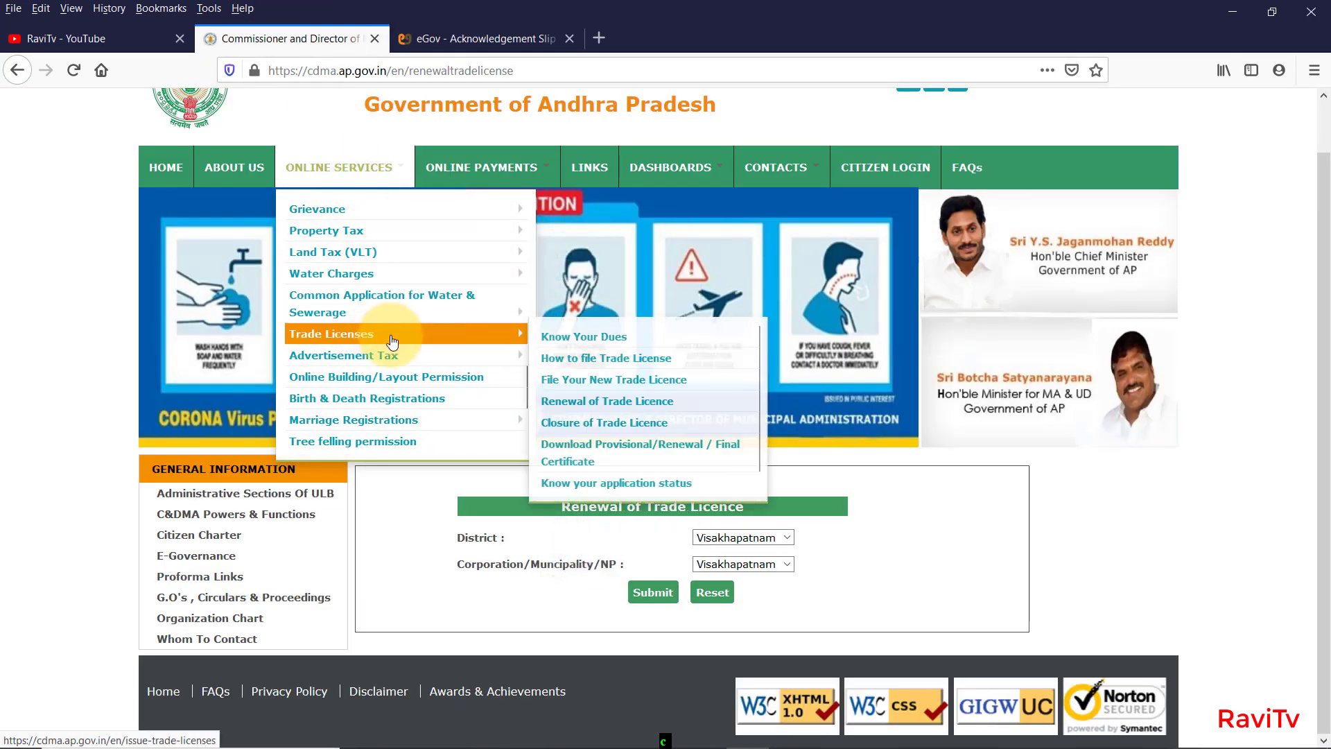
Submit Know Your Dues with District and Corporation Visakhapatnam and payment type Trade License fee.
{"action": "left_click", "coordinate": [603, 339]}
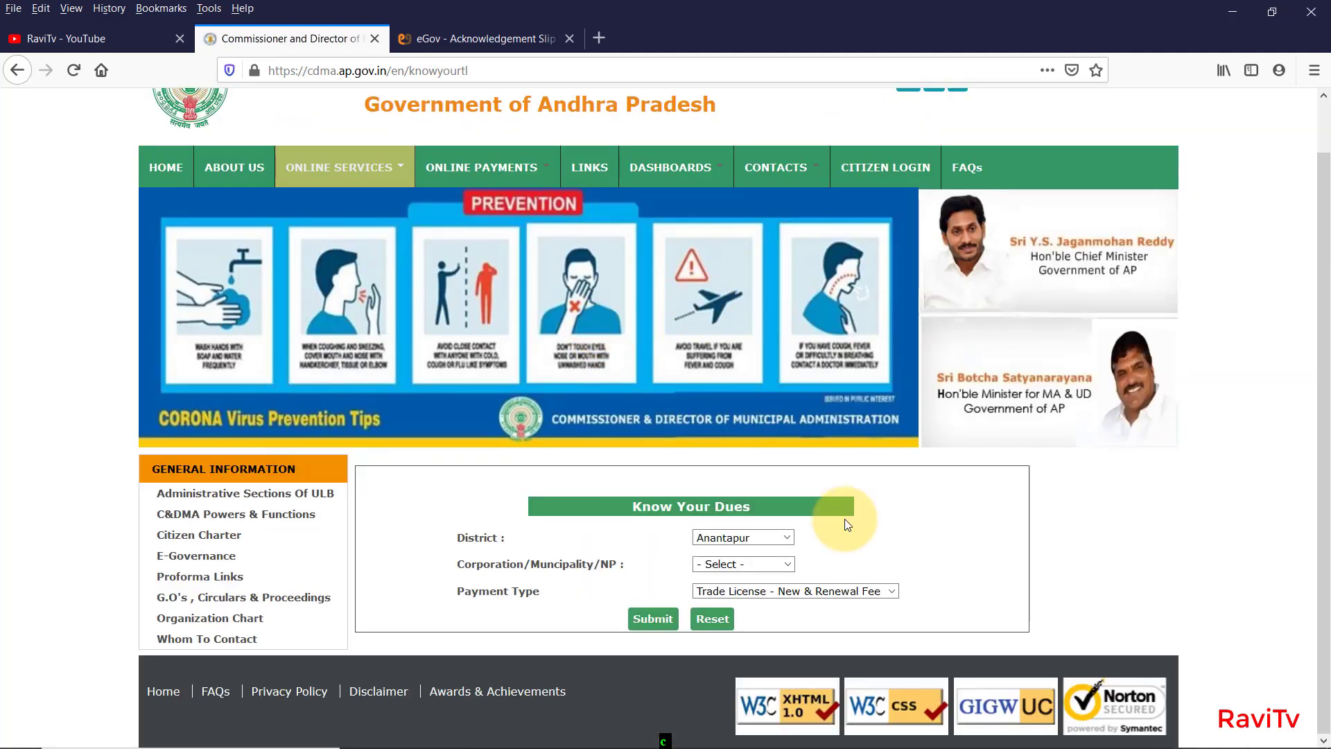
{"action": "left_click", "coordinate": [776, 538]}
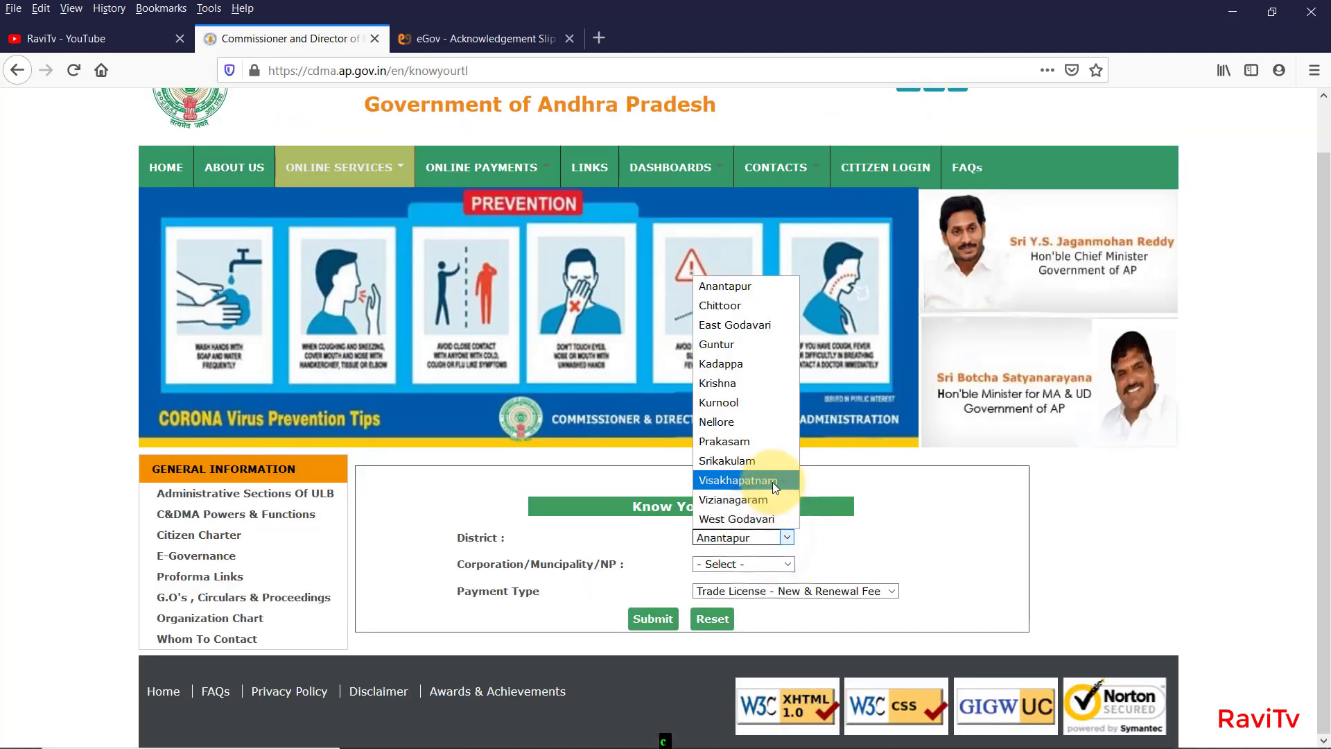
{"action": "left_click", "coordinate": [772, 481]}
{"action": "left_click", "coordinate": [773, 563]}
{"action": "left_click", "coordinate": [771, 663]}
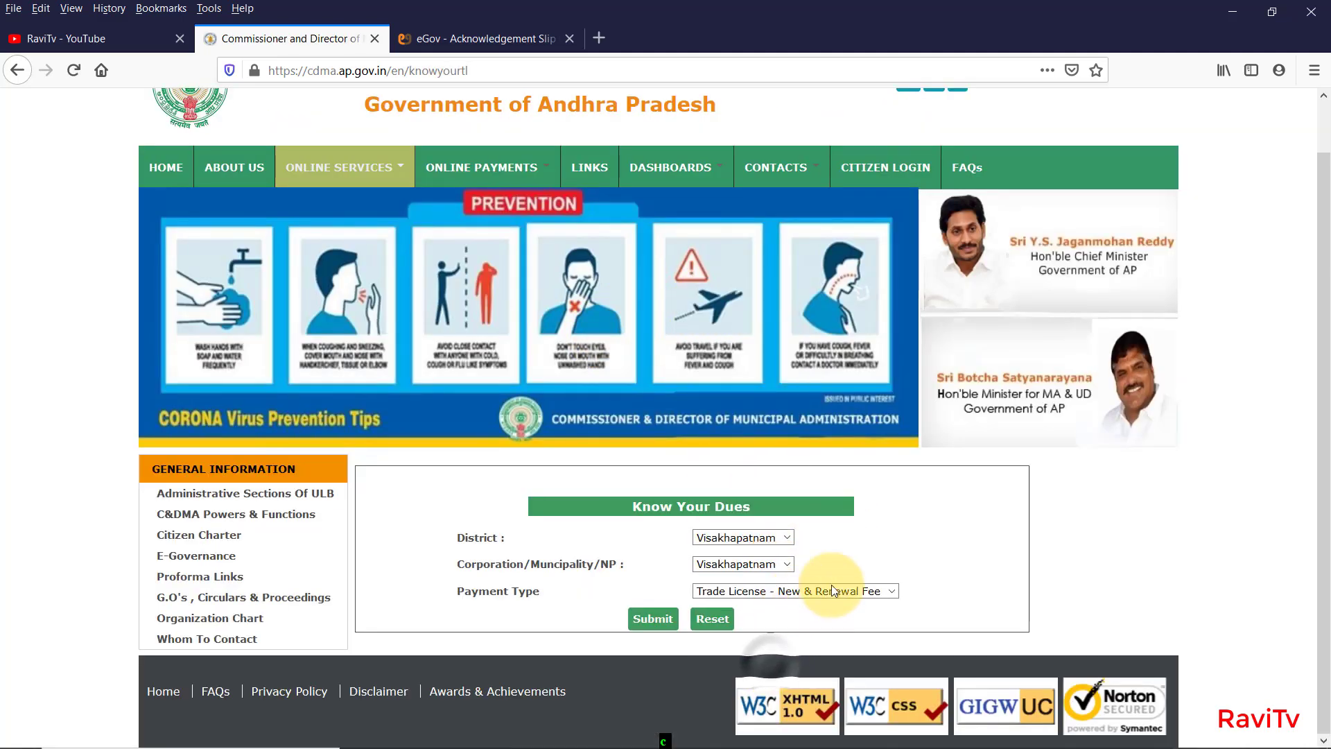
{"action": "left_click", "coordinate": [876, 593]}
{"action": "left_click", "coordinate": [650, 619]}
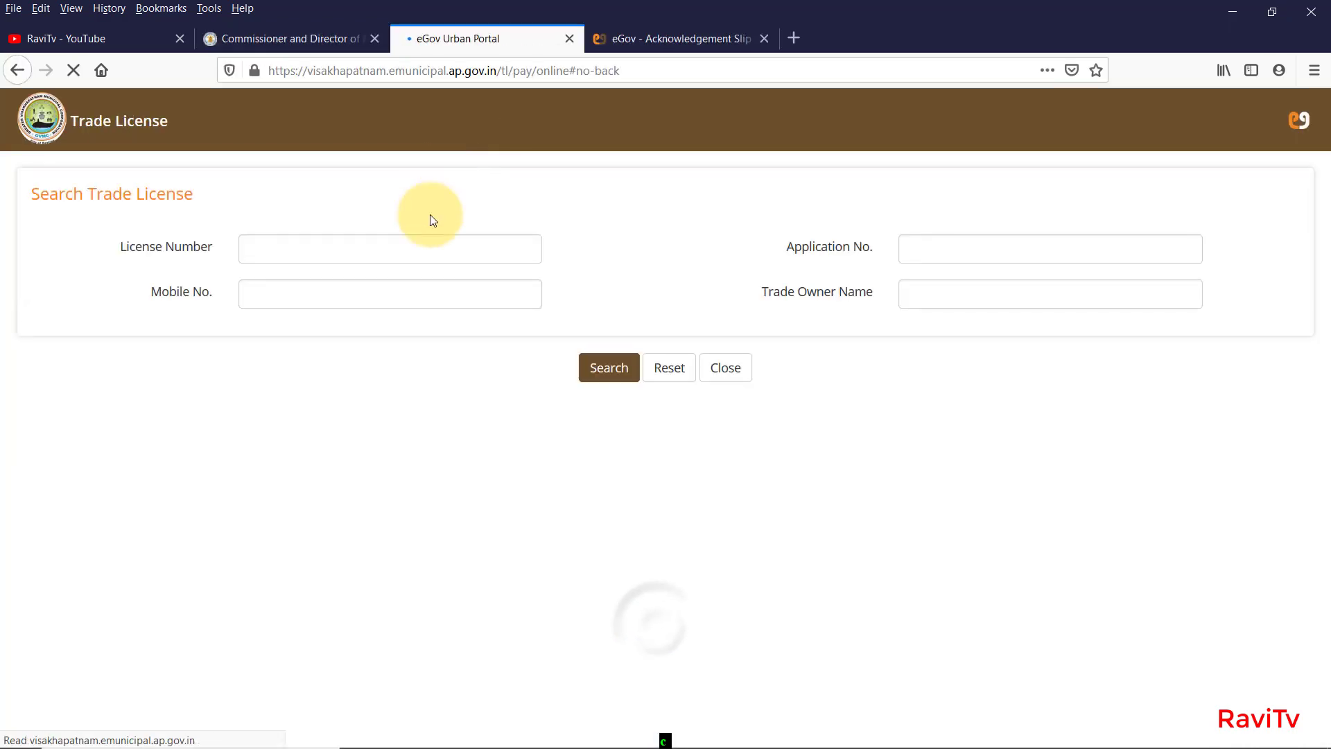
Search the copied number as License Number, then as Application No., find nothing, and close the tab.
{"action": "key", "text": "ctrl+v"}
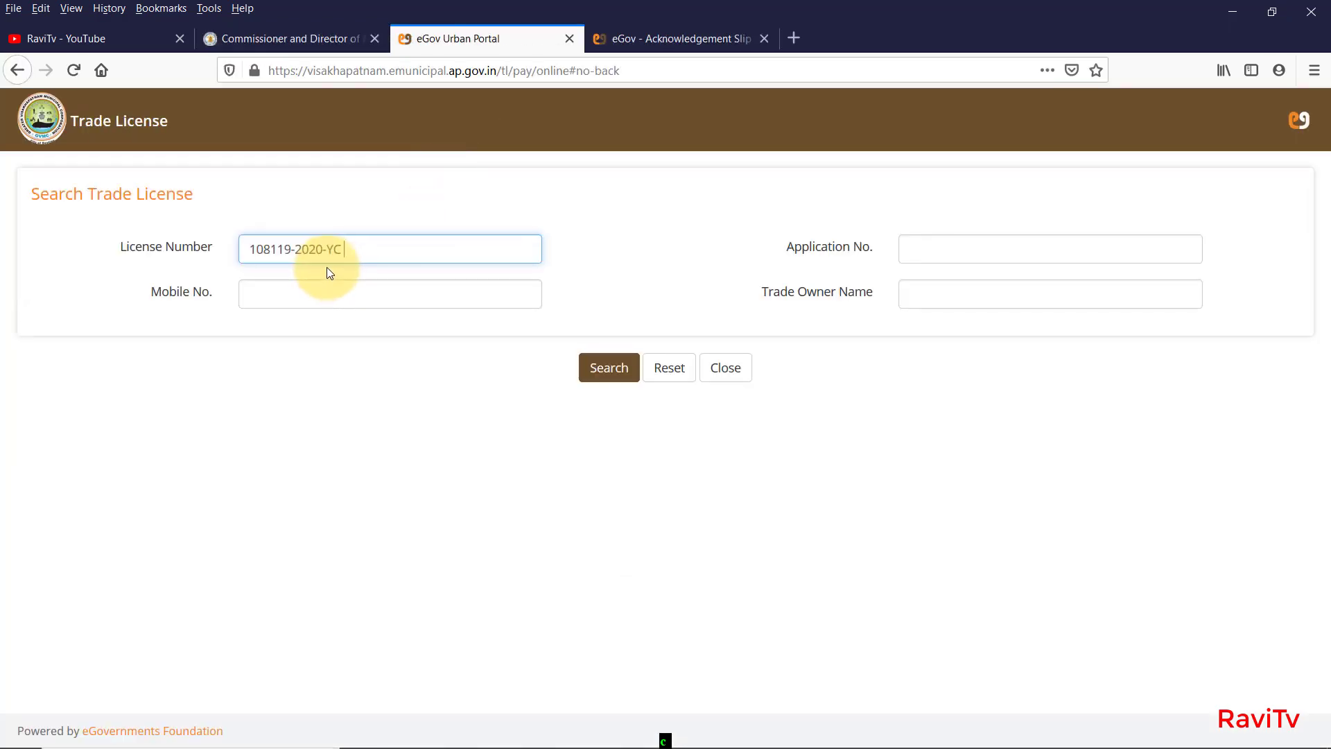
{"action": "left_click", "coordinate": [597, 368]}
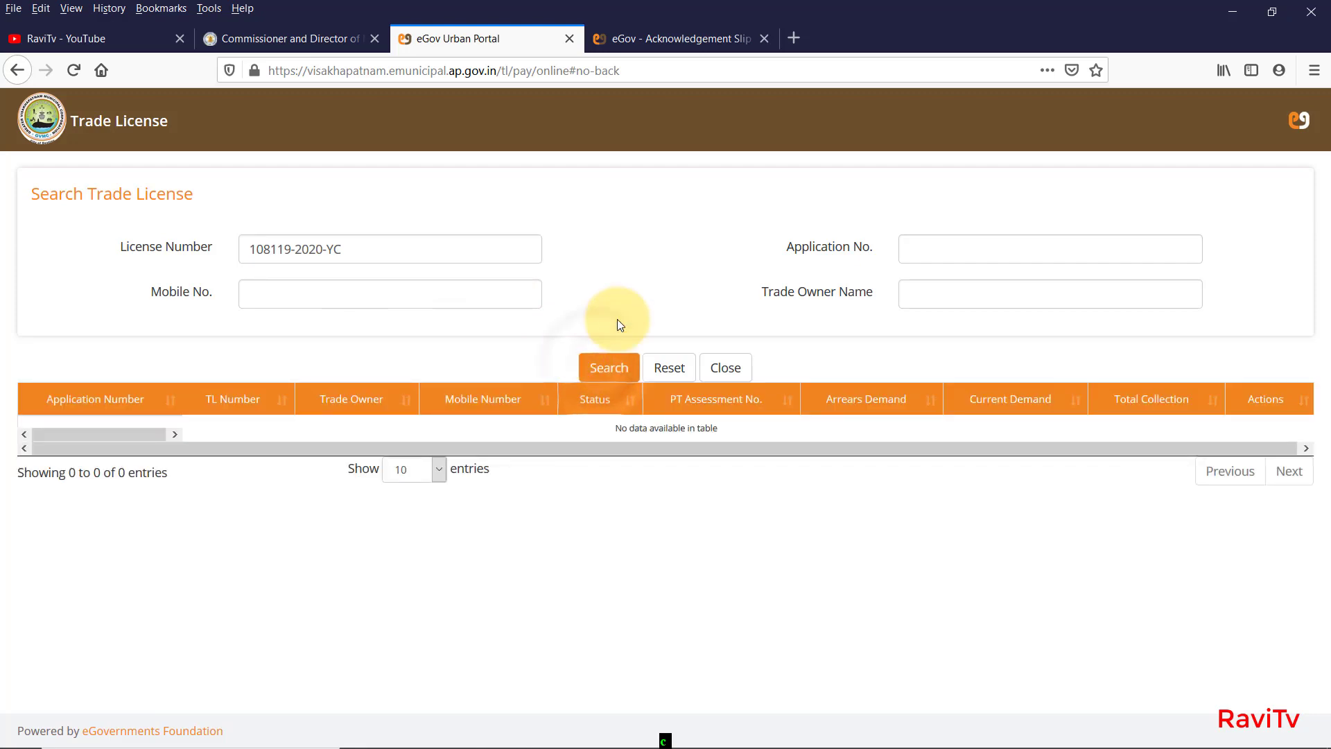
{"action": "left_click", "coordinate": [1034, 239]}
{"action": "key", "text": "ctrl+v"}
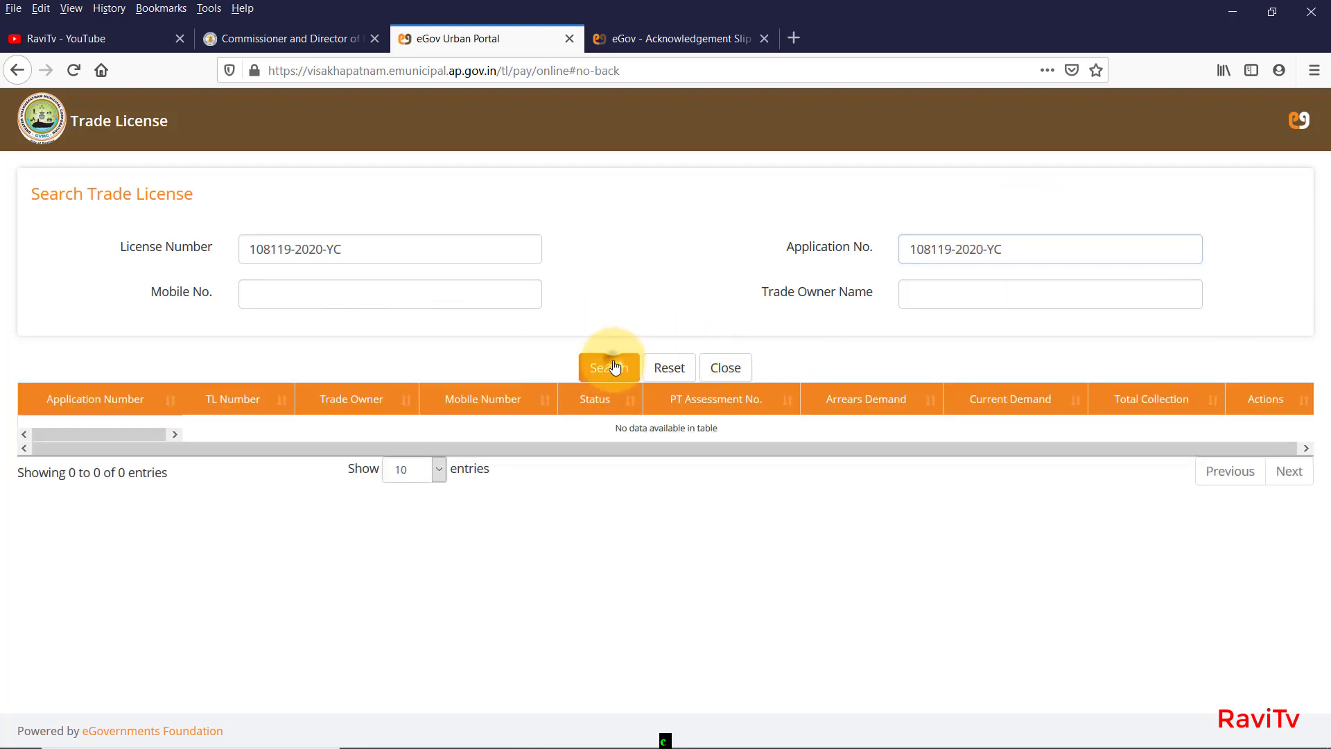
{"action": "left_click", "coordinate": [614, 367]}
{"action": "left_click", "coordinate": [725, 367]}
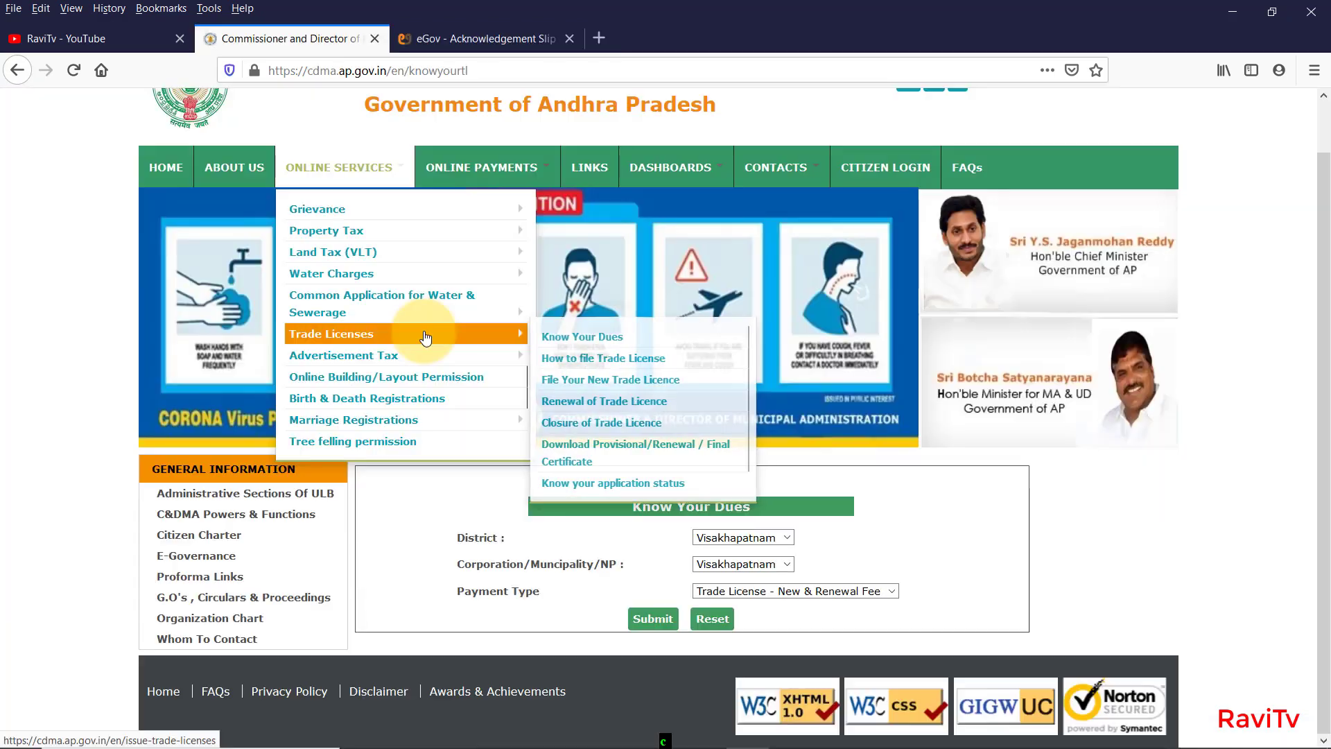
Submit the Know your application status form with District set to Visakhapatnam.
{"action": "left_click", "coordinate": [647, 481]}
{"action": "scroll", "coordinate": [663, 718], "scroll_direction": "down", "scroll_amount": 1}
{"action": "left_click", "coordinate": [775, 537]}
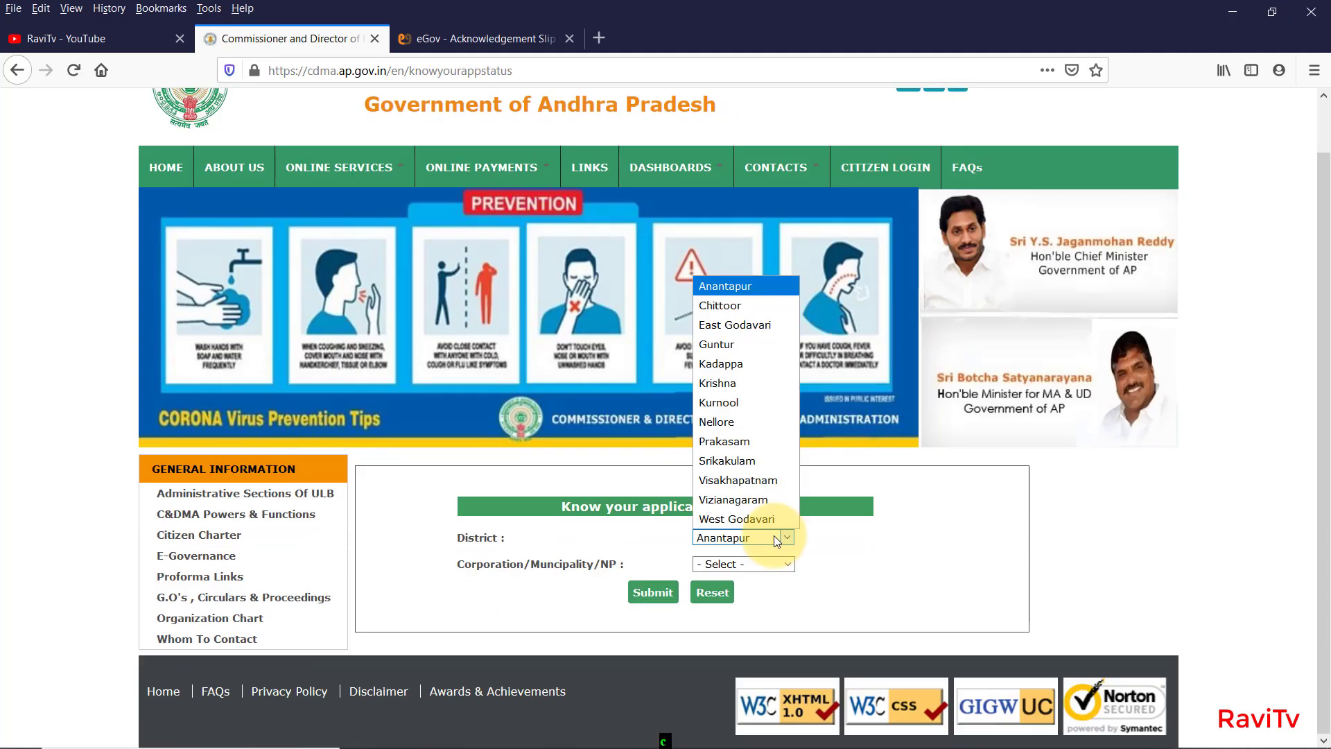
{"action": "left_click", "coordinate": [777, 485]}
{"action": "left_click", "coordinate": [648, 593]}
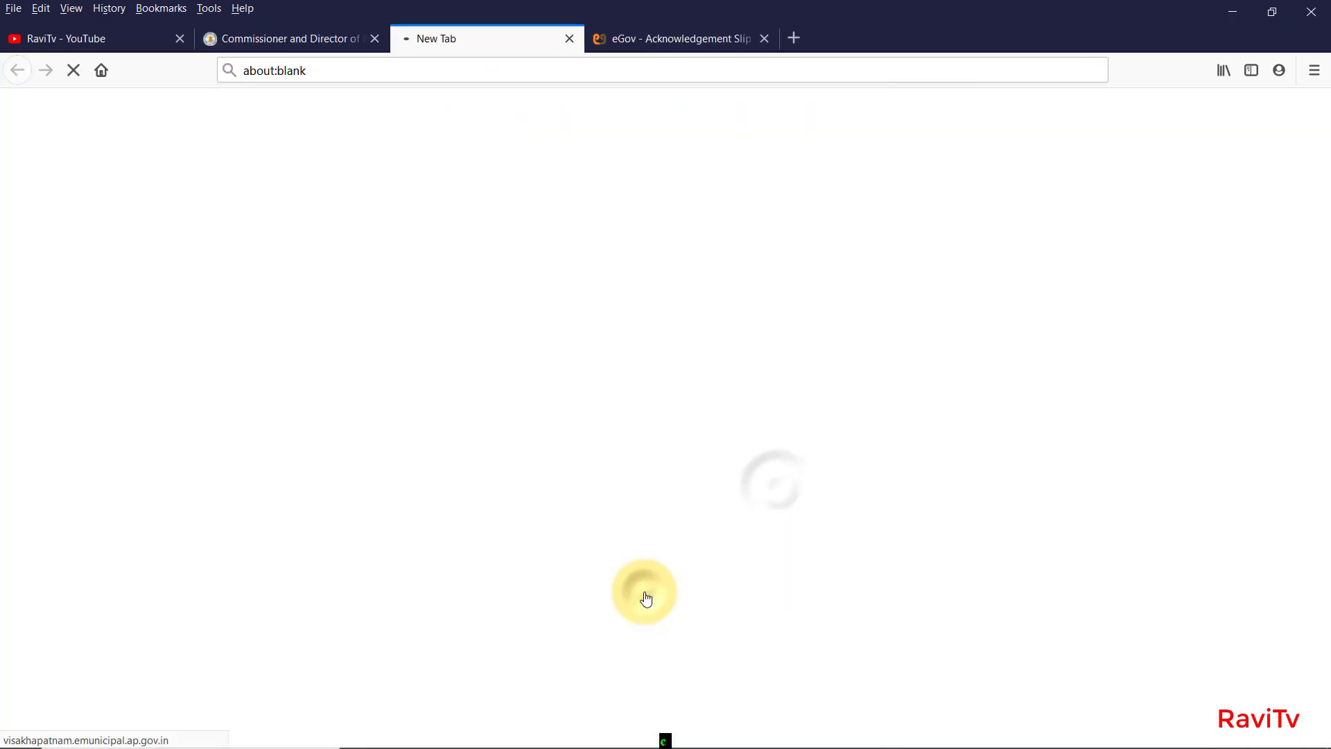
Choose Trade License as the service in Application Search, then close that tab.
{"action": "left_click", "coordinate": [446, 238]}
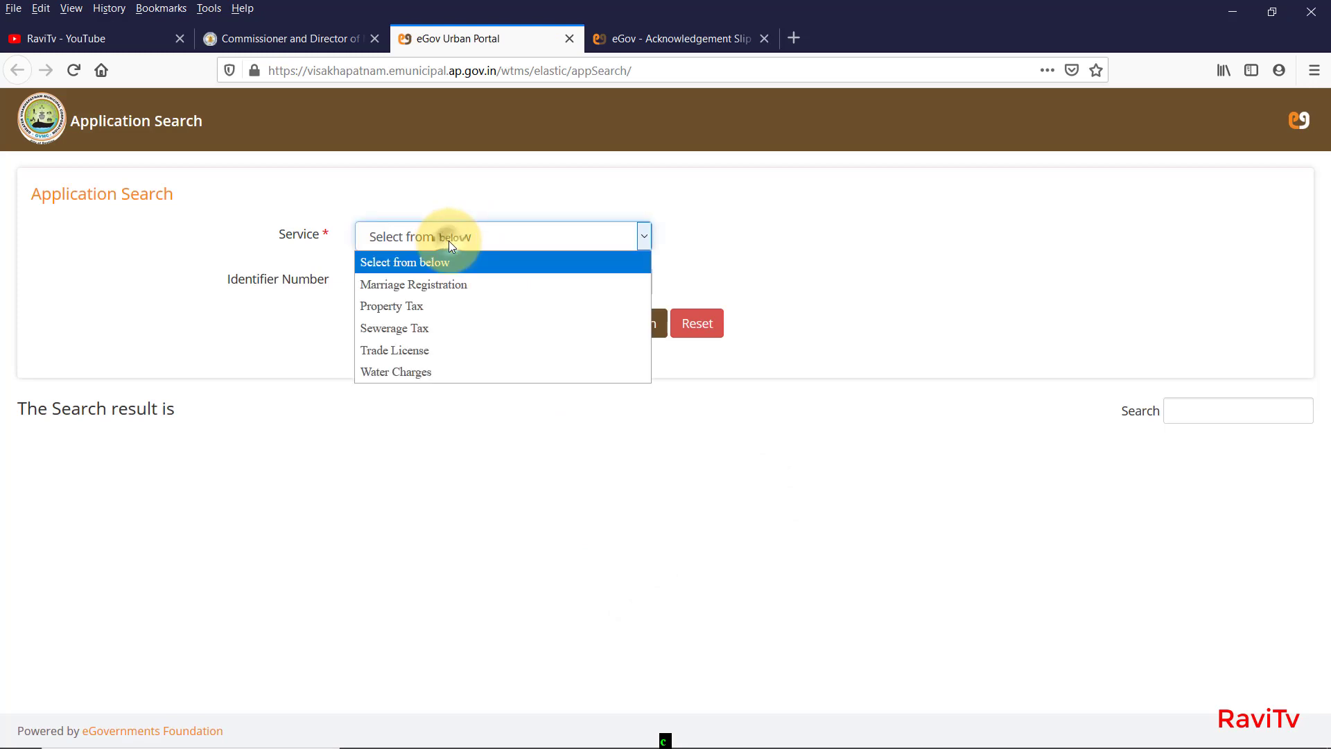
{"action": "left_click", "coordinate": [472, 349]}
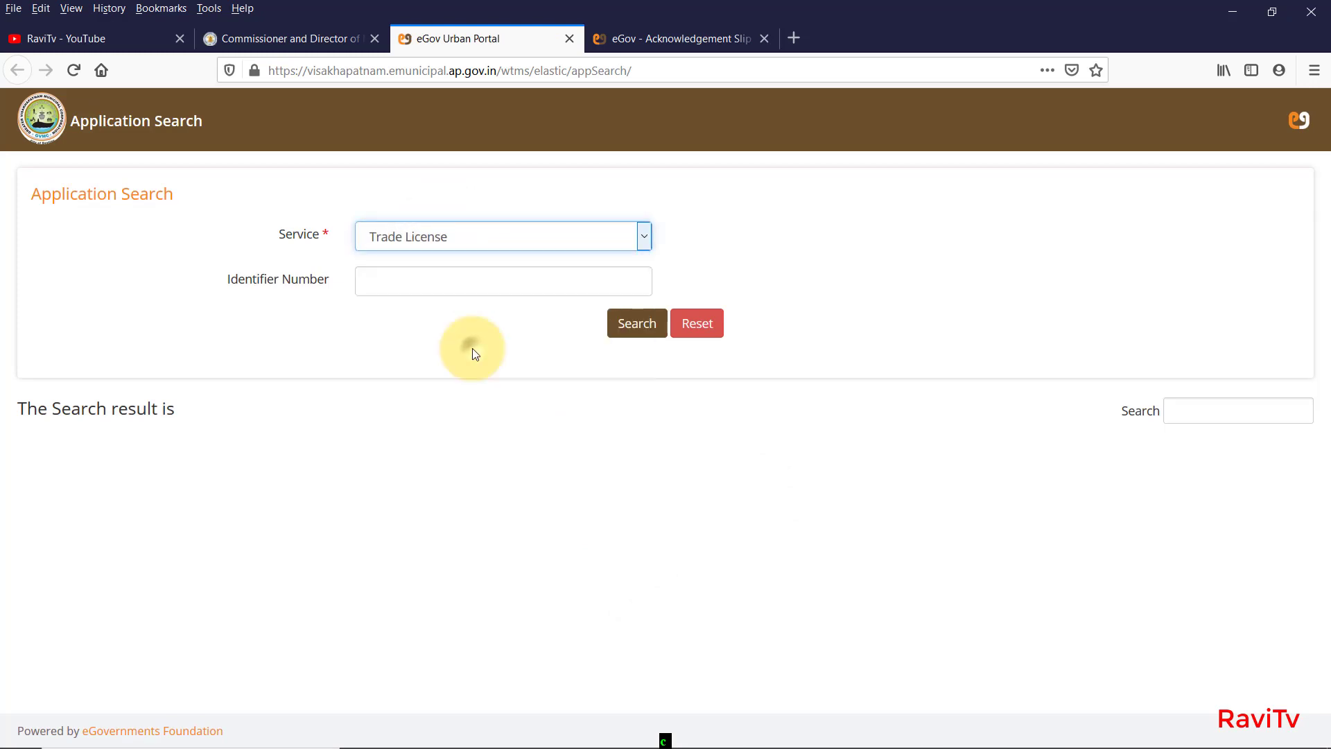
{"action": "left_click", "coordinate": [425, 285]}
{"action": "key", "text": "ctrl+w"}
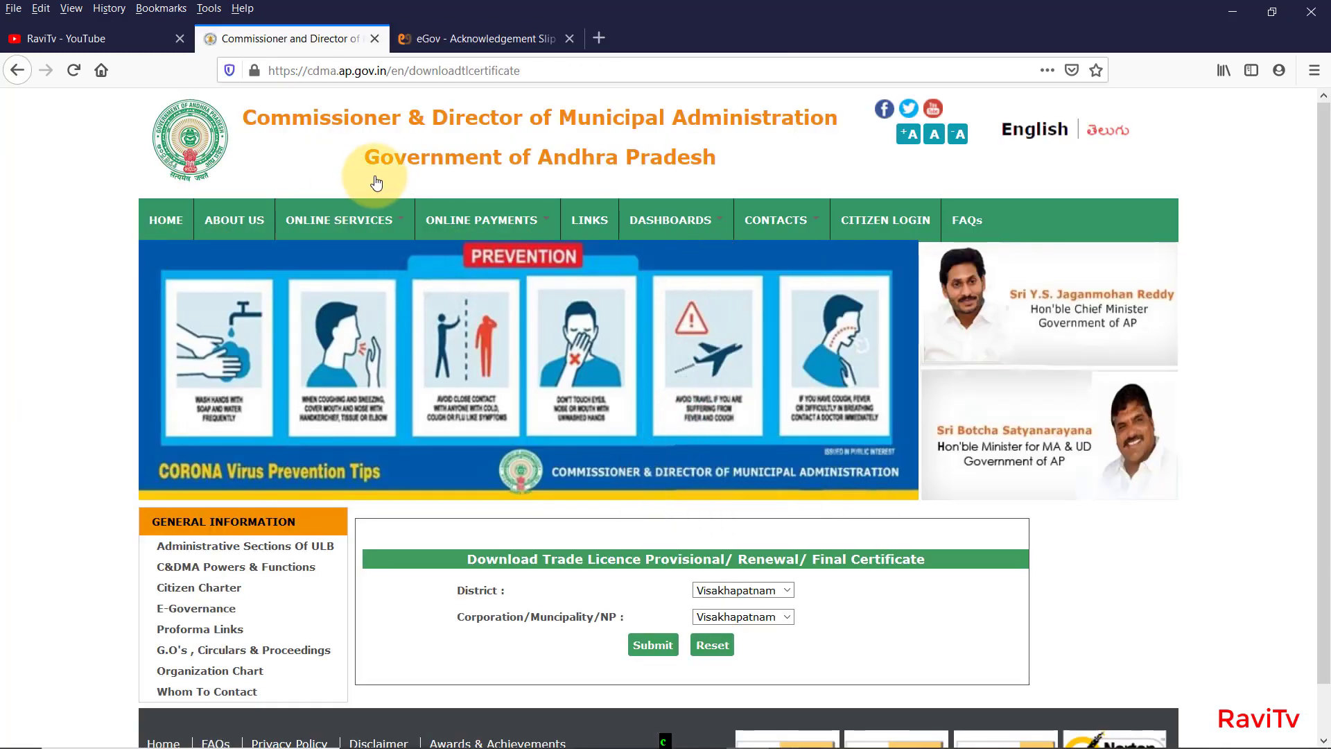
Submit the Download Provisional/Renewal/Final Certificate form with District and Corporation set to Visakhapatnam.
{"action": "mouse_move", "coordinate": [374, 220]}
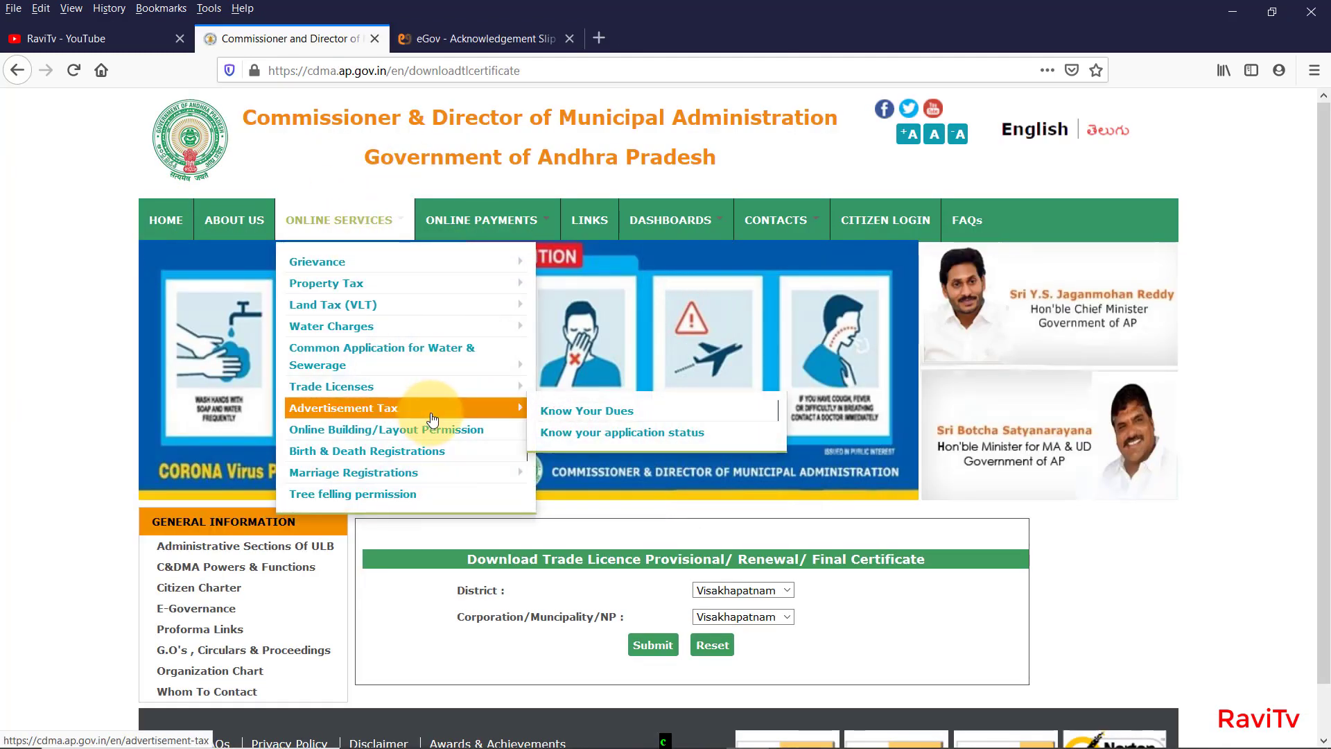
{"action": "mouse_move", "coordinate": [388, 386]}
{"action": "left_click", "coordinate": [646, 499]}
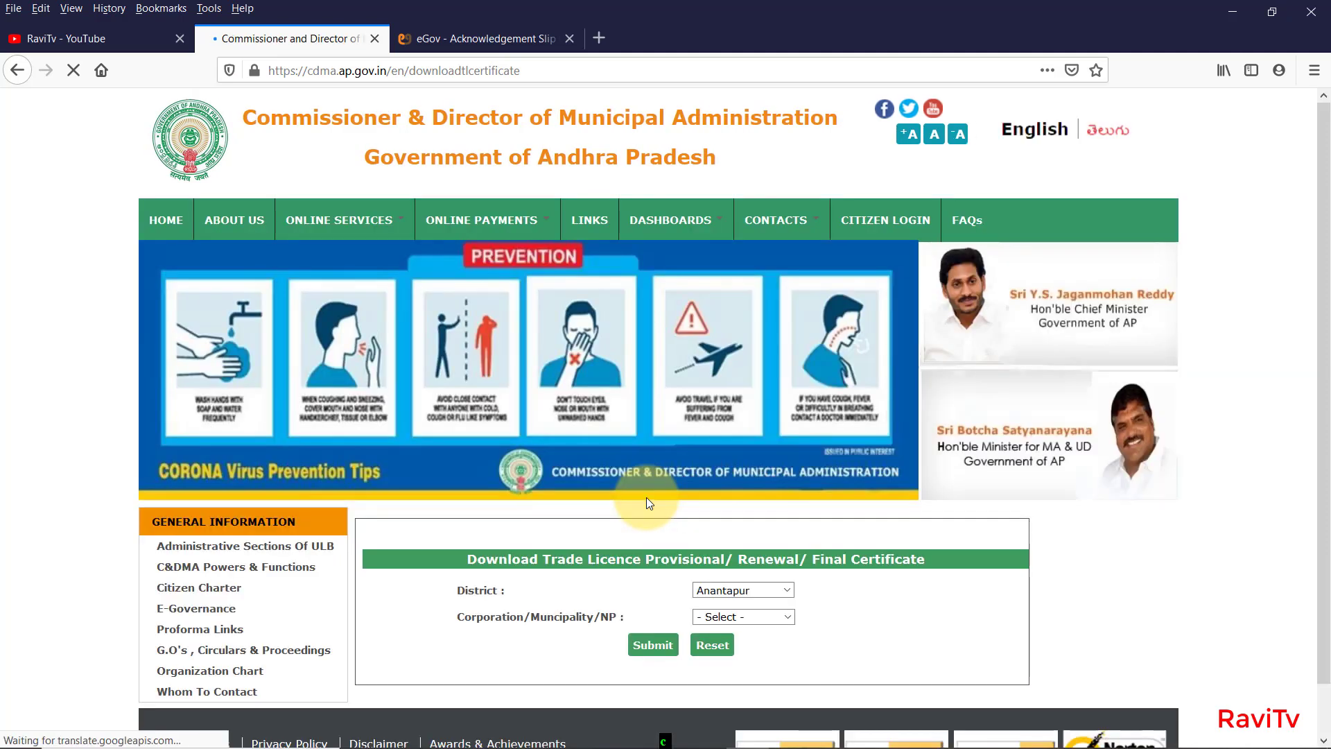
{"action": "left_click", "coordinate": [745, 589]}
{"action": "left_click", "coordinate": [739, 567]}
{"action": "left_click", "coordinate": [737, 614]}
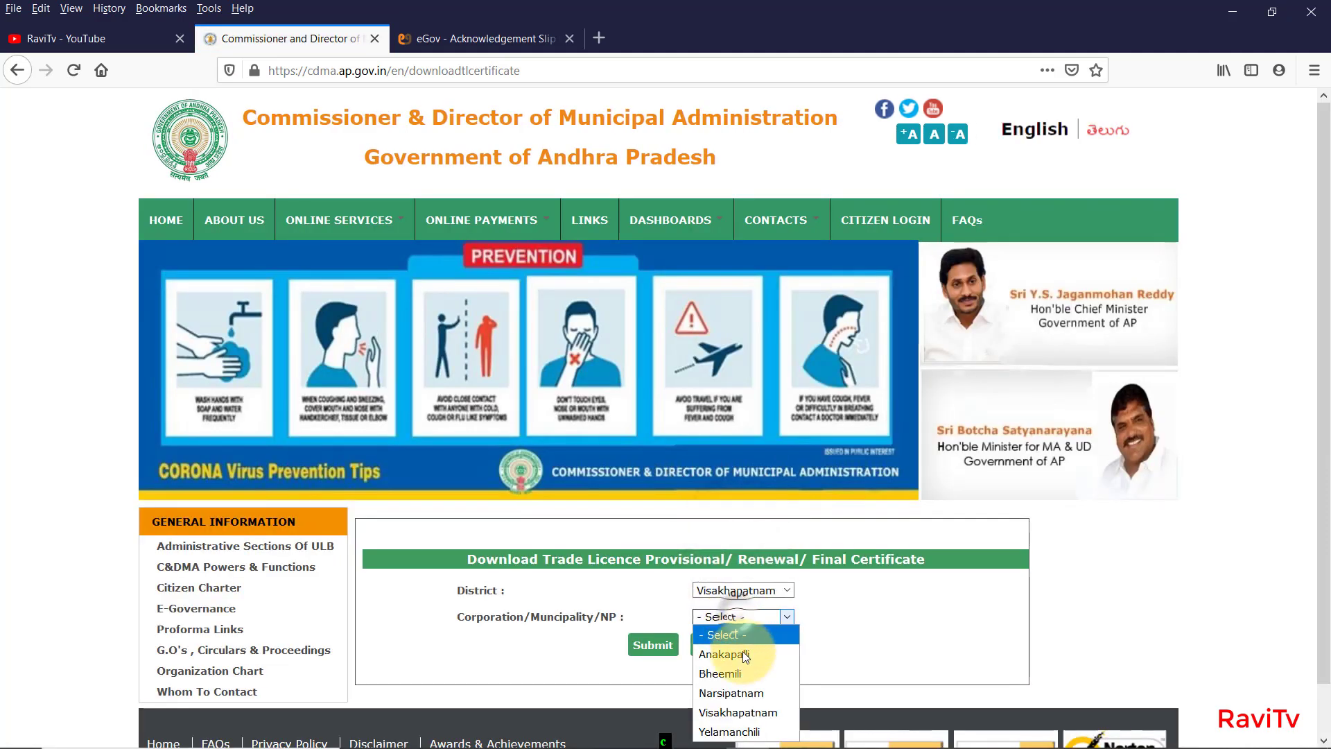
{"action": "left_click", "coordinate": [753, 717]}
{"action": "left_click", "coordinate": [654, 646]}
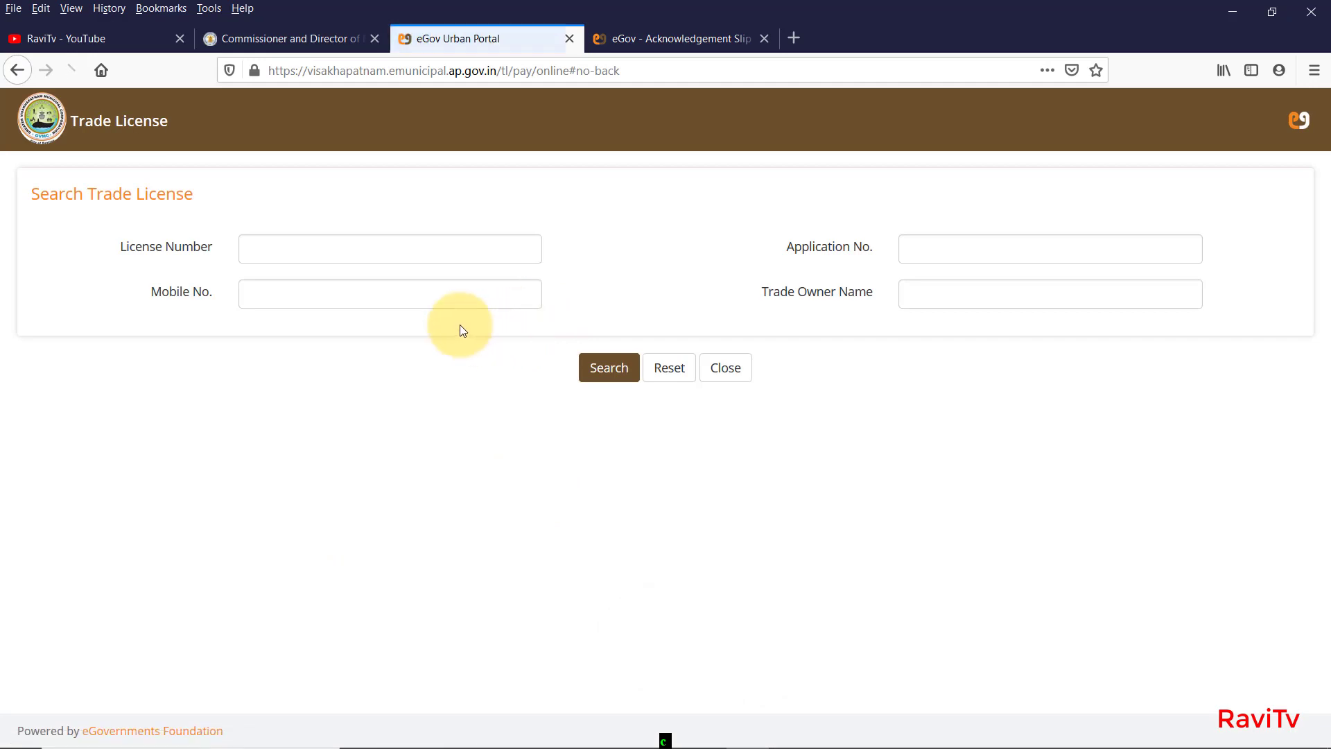
Search the eMunicipal portal using the pasted trade application number in Application No.
{"action": "left_click_drag", "start_coordinate": [147, 291], "coordinate": [261, 291]}
{"action": "left_click_drag", "start_coordinate": [767, 247], "coordinate": [875, 246]}
{"action": "left_click", "coordinate": [769, 295]}
{"action": "left_click_drag", "start_coordinate": [769, 294], "coordinate": [1061, 261]}
{"action": "left_click", "coordinate": [966, 258]}
{"action": "left_click", "coordinate": [948, 247]}
{"action": "left_click", "coordinate": [609, 368]}
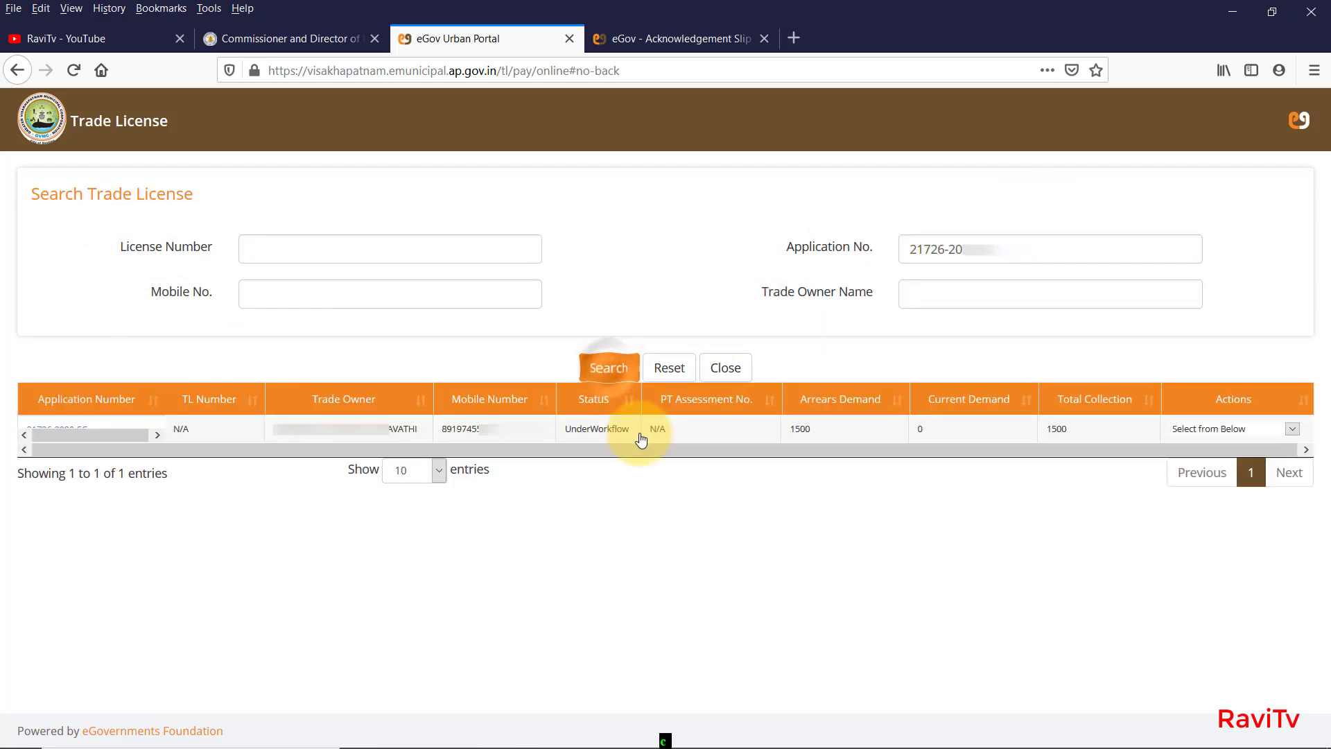
Check the UnderWorkflow result with 1500 arrears and collection, then open Print Provisional Certificate.
{"action": "left_click_drag", "start_coordinate": [641, 436], "coordinate": [429, 434]}
{"action": "left_click_drag", "start_coordinate": [785, 430], "coordinate": [1095, 429]}
{"action": "left_click_drag", "start_coordinate": [701, 434], "coordinate": [238, 434]}
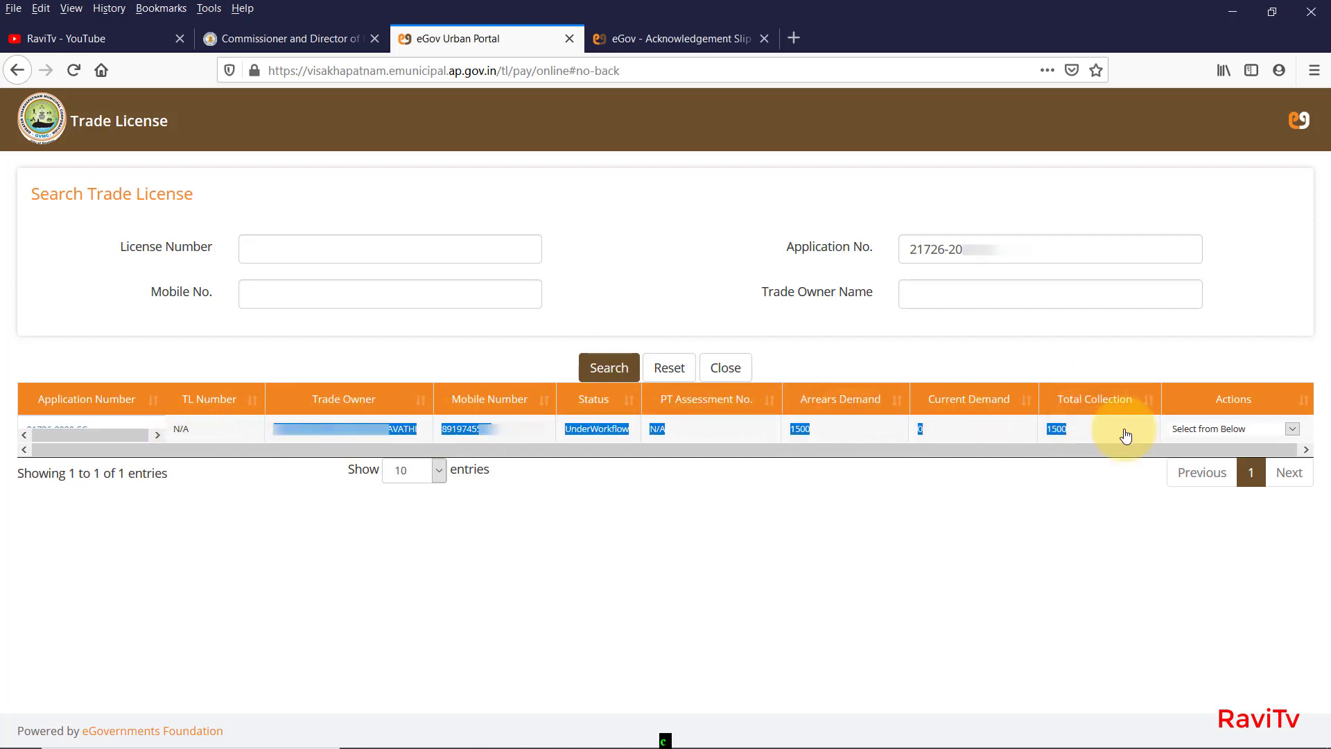
{"action": "left_click", "coordinate": [1281, 428]}
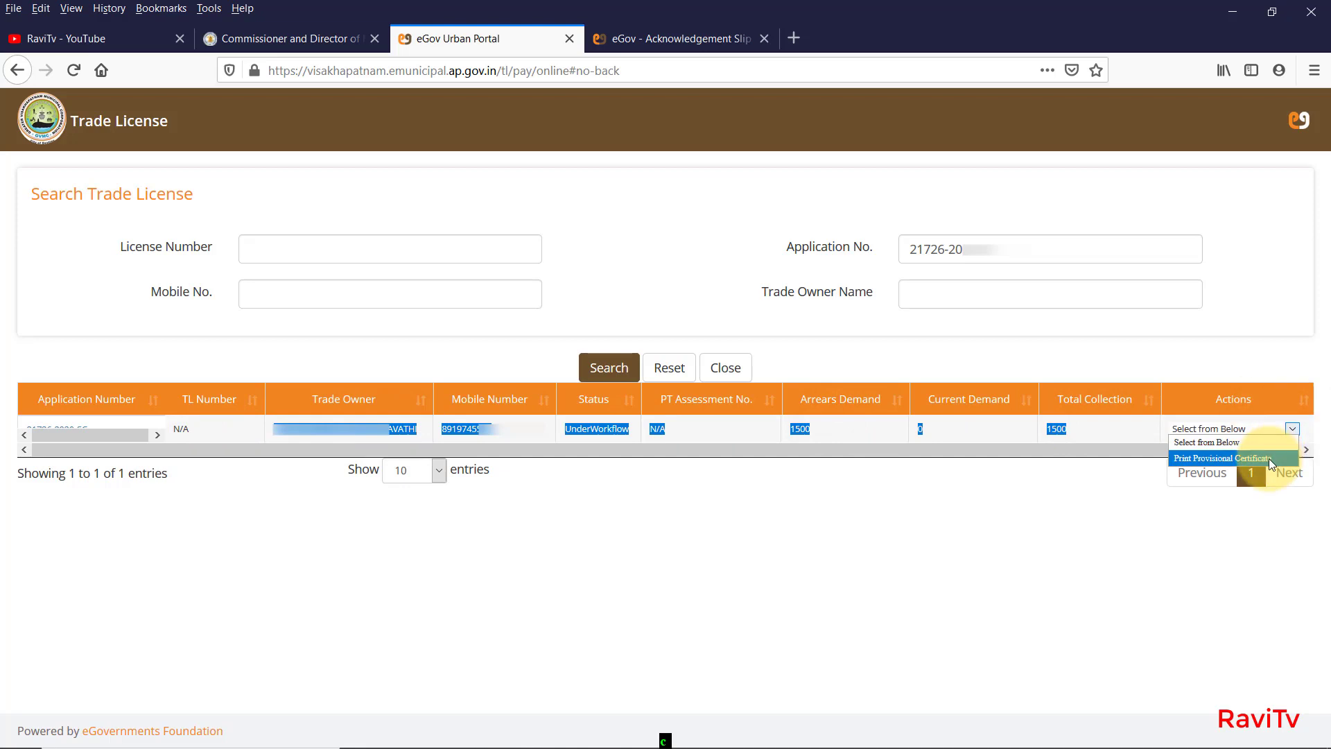
{"action": "left_click", "coordinate": [1269, 459]}
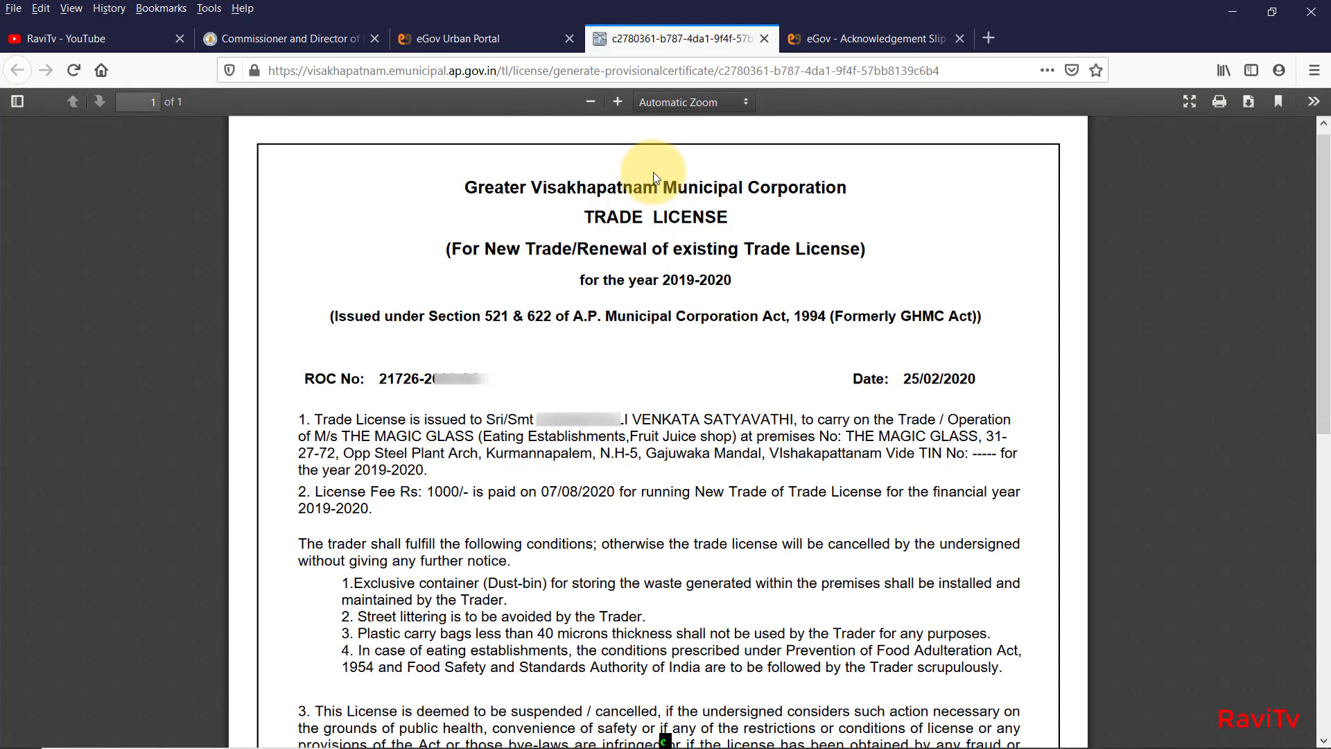
{"action": "left_click_drag", "start_coordinate": [463, 186], "coordinate": [963, 493]}
{"action": "left_click", "coordinate": [1023, 351]}
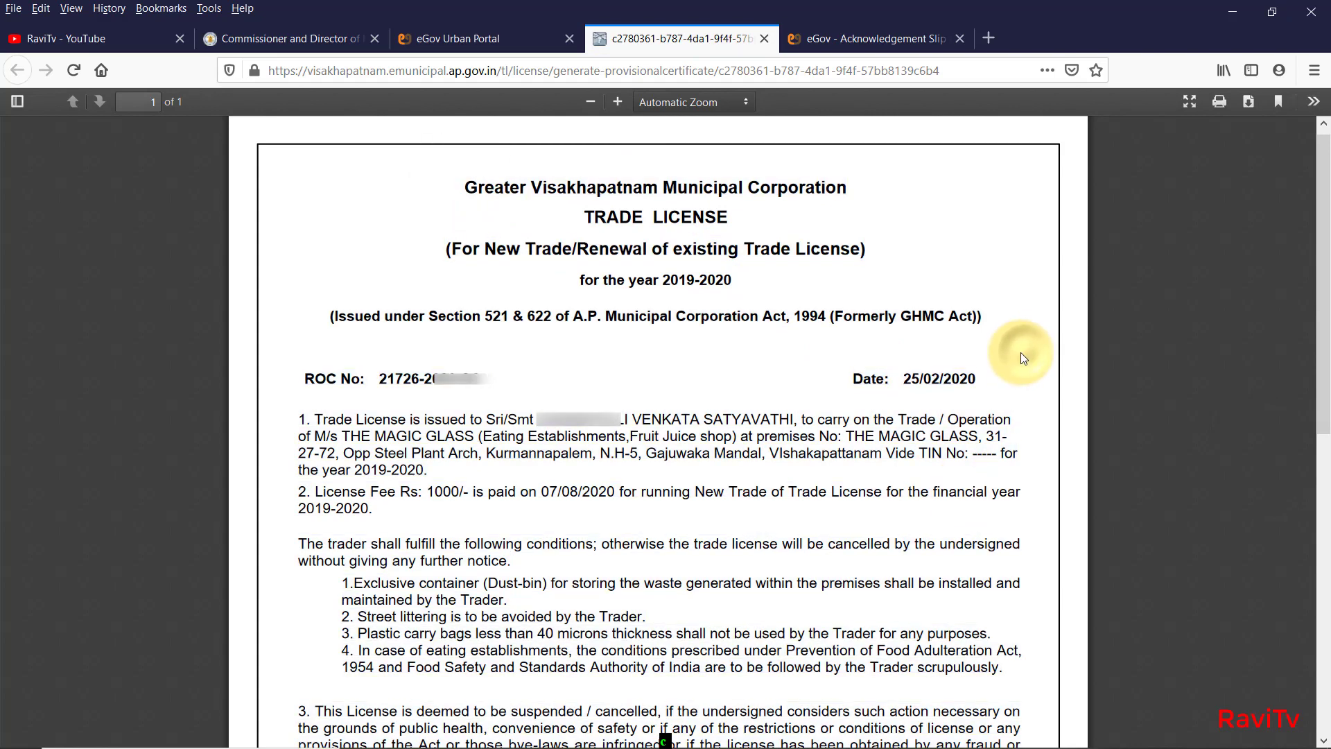